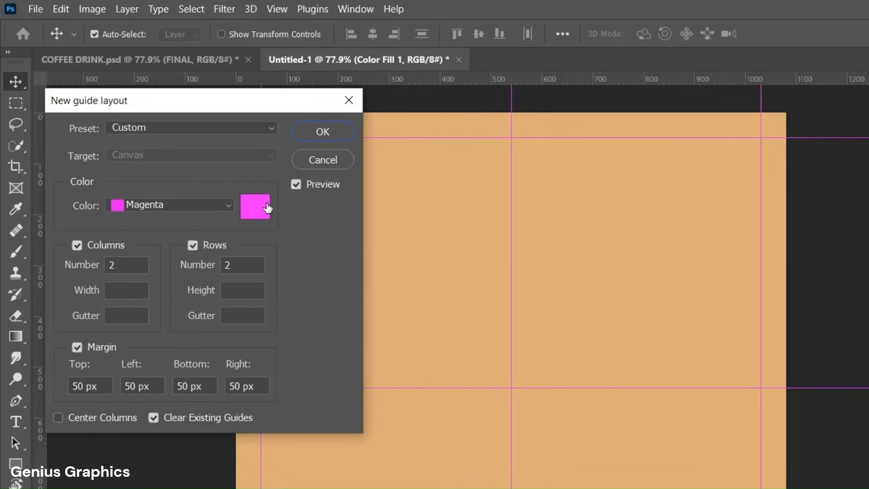
- Apply the guide layout with 2 columns, 2 rows and 50 px margins on all sides
click(331, 132)
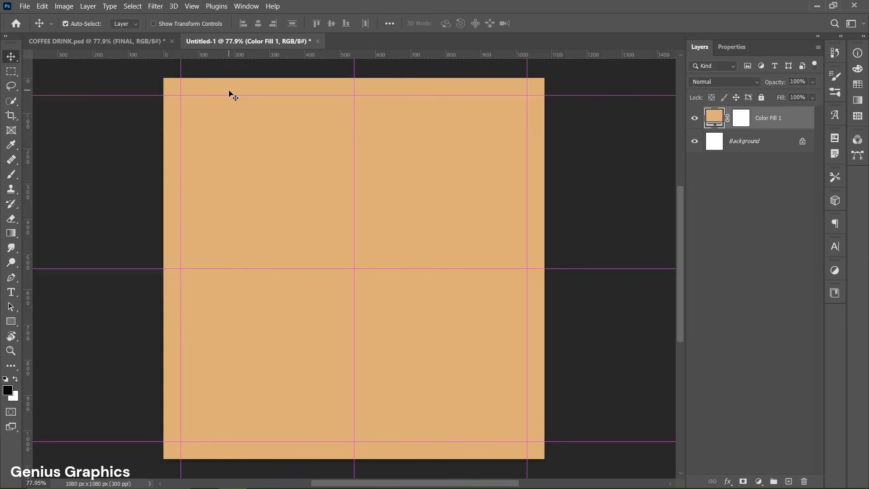
- Create a 620 × 800 px rectangle centred on the canvas, with 210 px radii on the bottom-left and top-right corners
drag(16, 323, 42, 320)
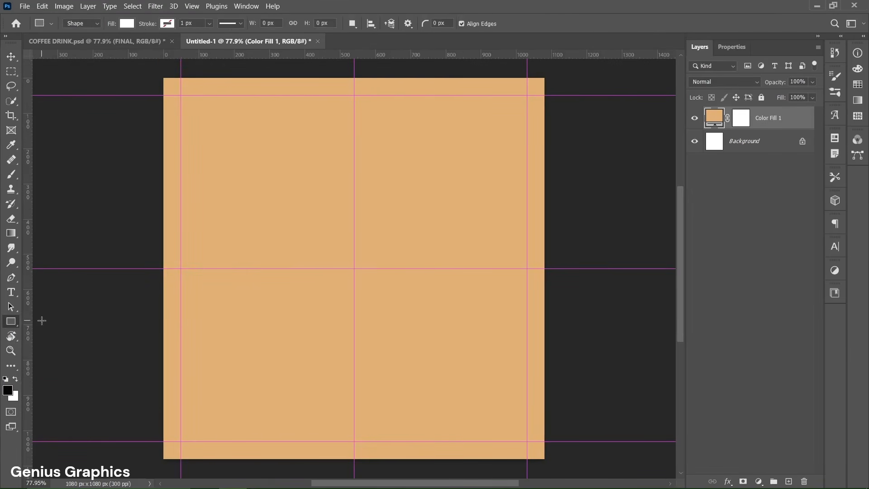
click(351, 269)
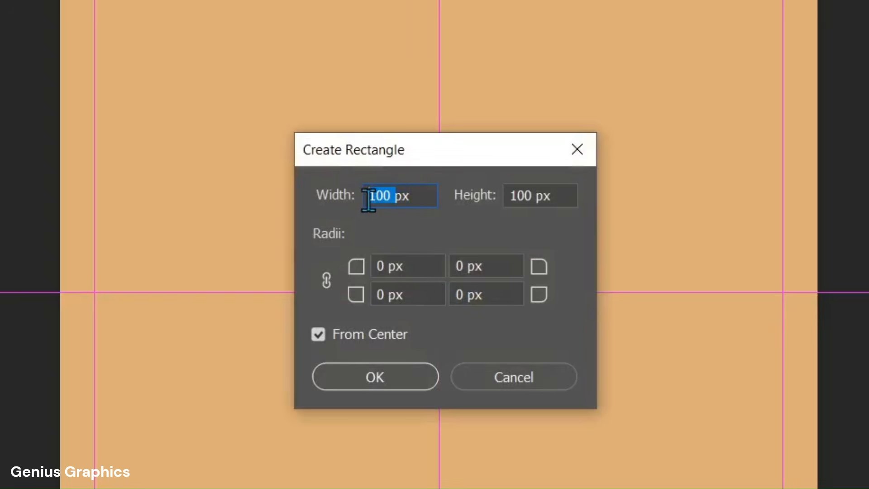
text(620)
drag(539, 200, 502, 196)
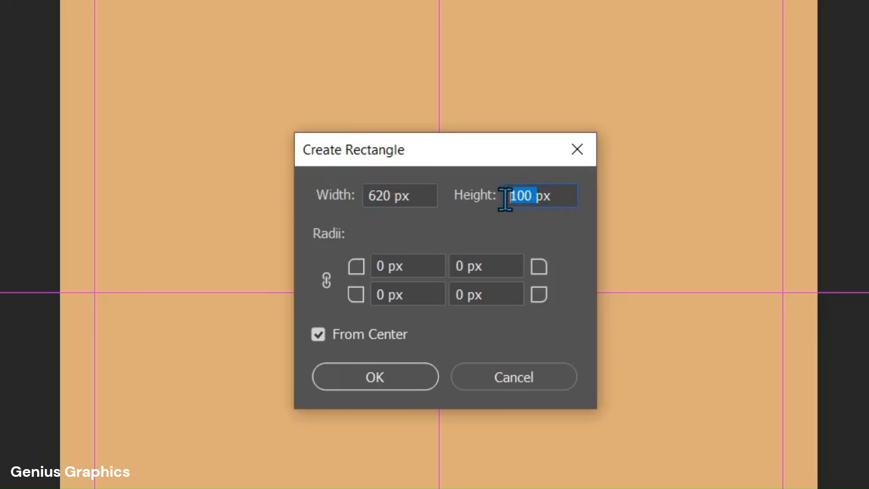
text(800)
drag(383, 297, 368, 296)
text(210)
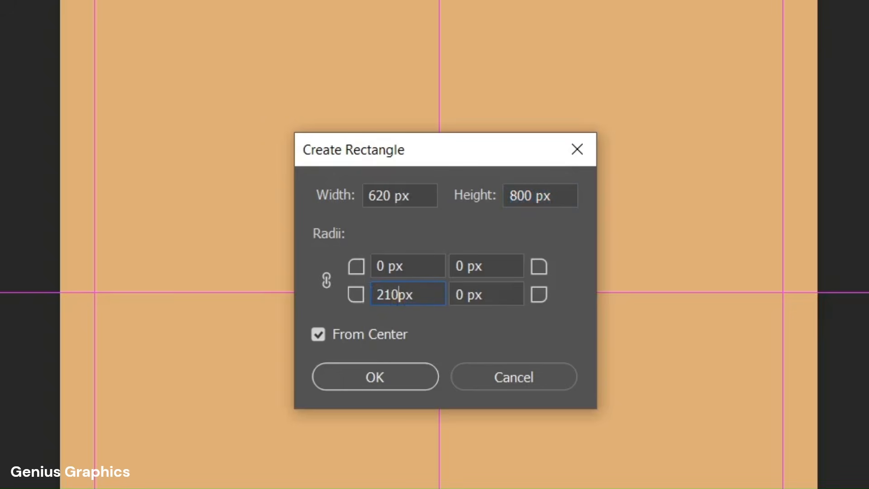
drag(451, 266, 457, 266)
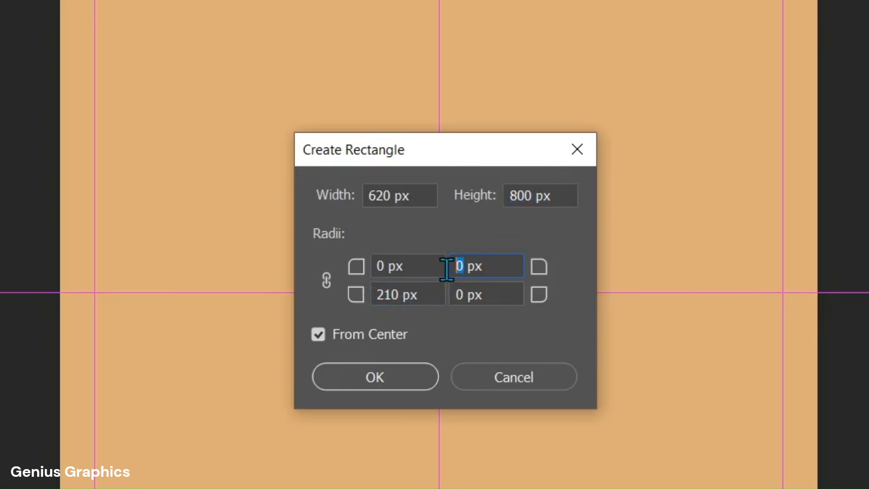
text(210)
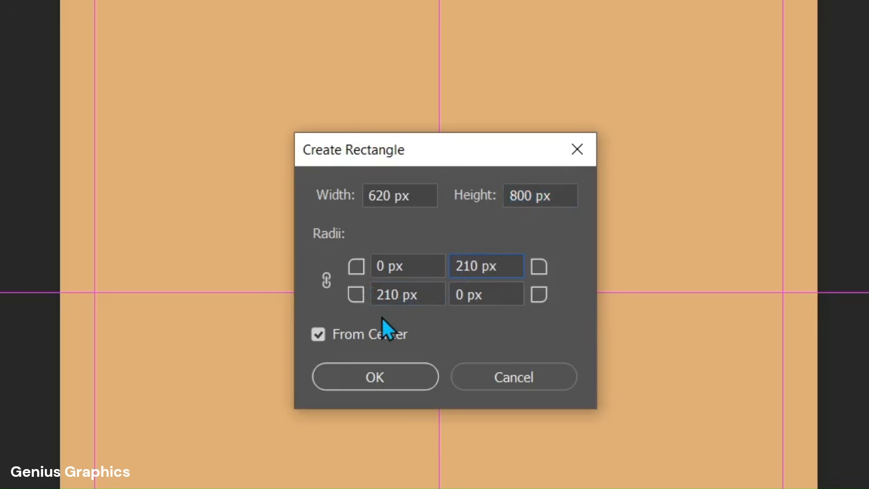
click(408, 378)
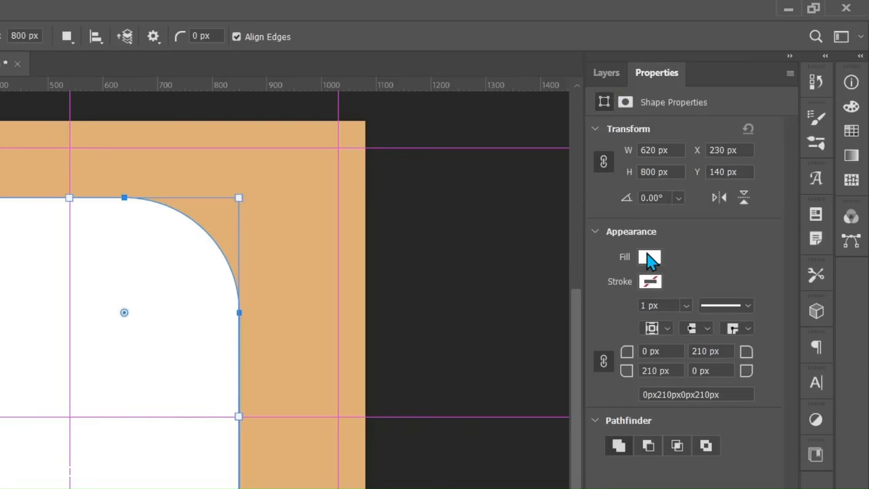
- Fill the large rectangle with #593e09 and move it to the canvas's top-left margin guides at X 50, Y 50 px
click(648, 255)
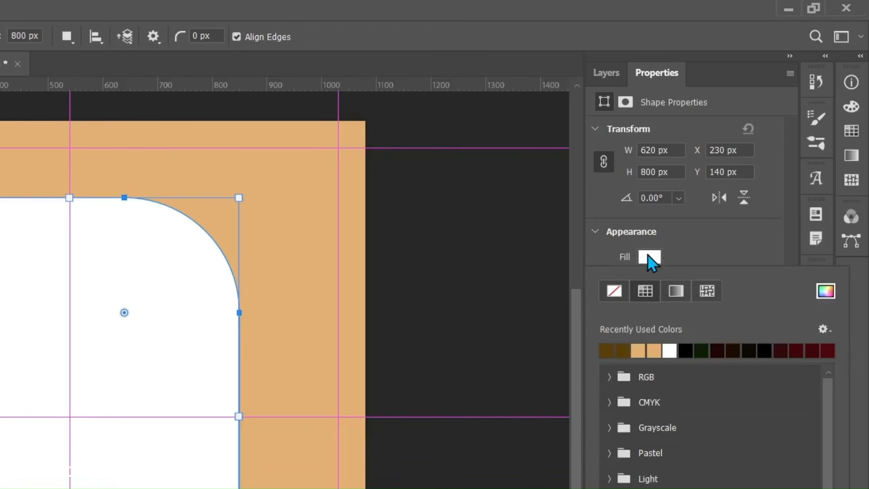
click(823, 292)
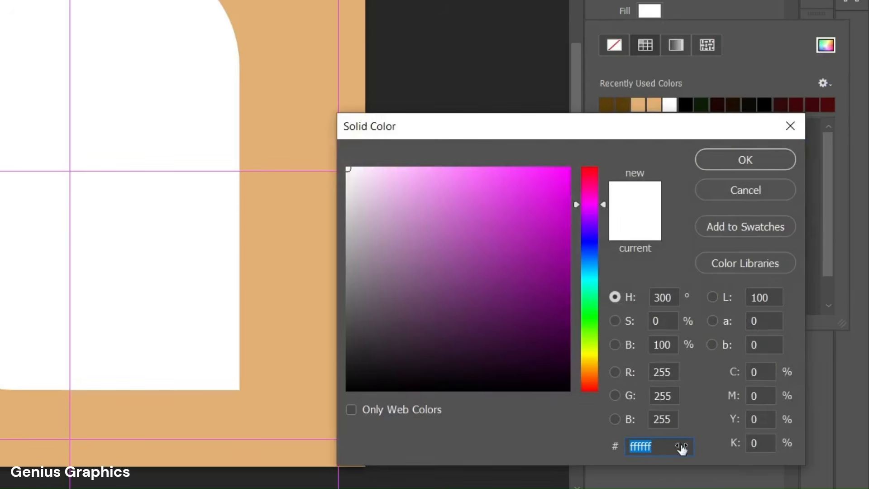
text(593e09)
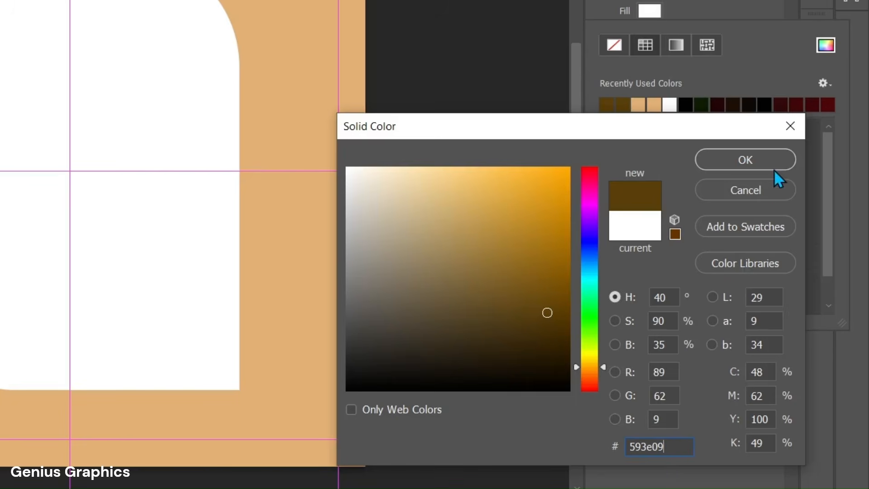
click(773, 168)
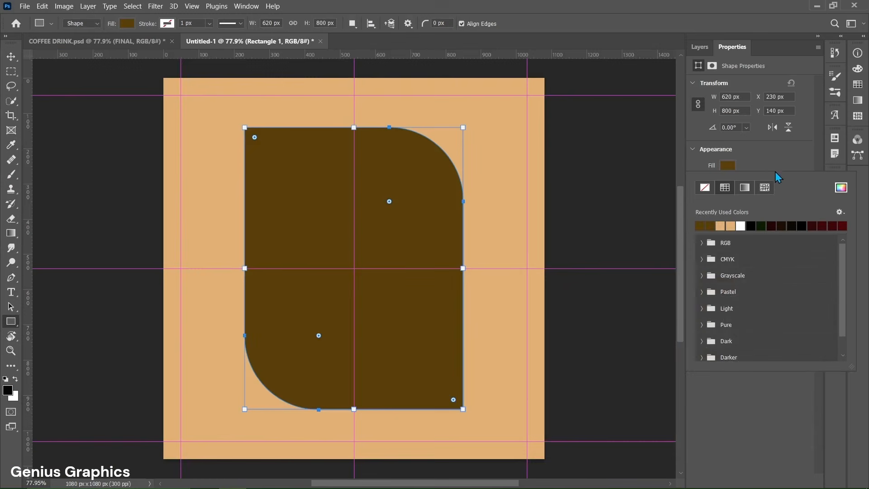
click(774, 167)
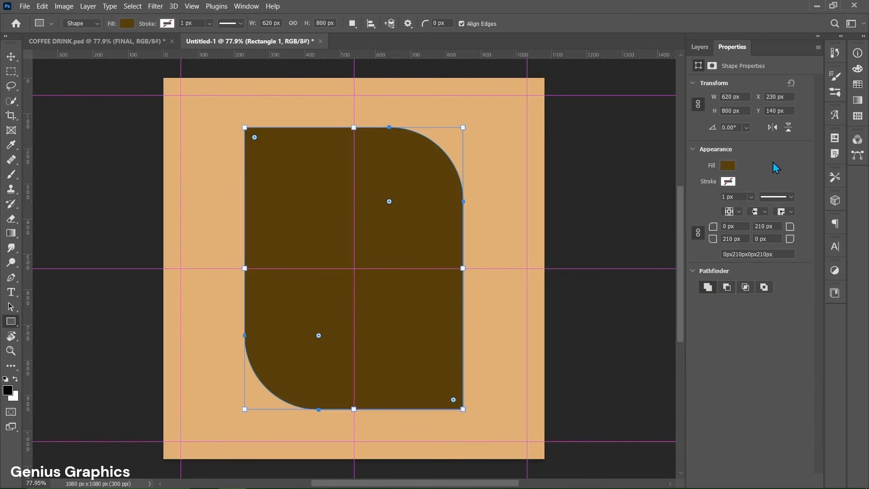
key(v)
drag(379, 320, 315, 290)
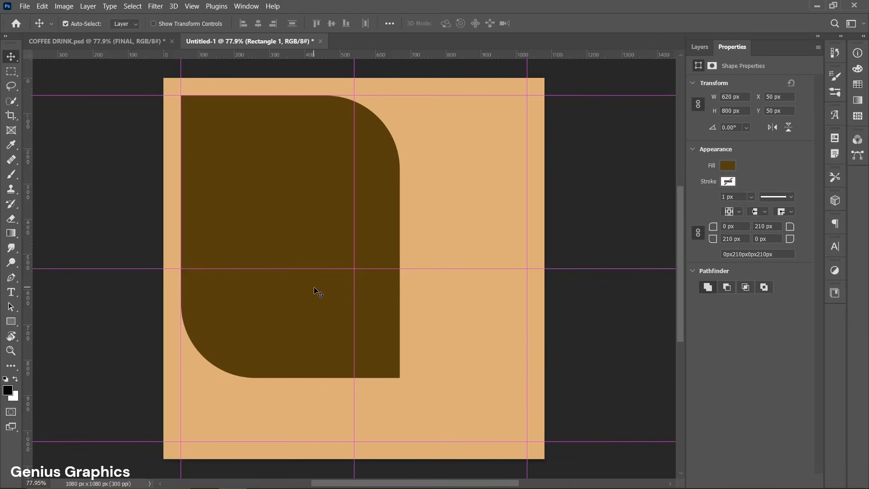
- Start a second rectangle from the canvas centre, with a width of 300 px and a height of 230 px
click(15, 322)
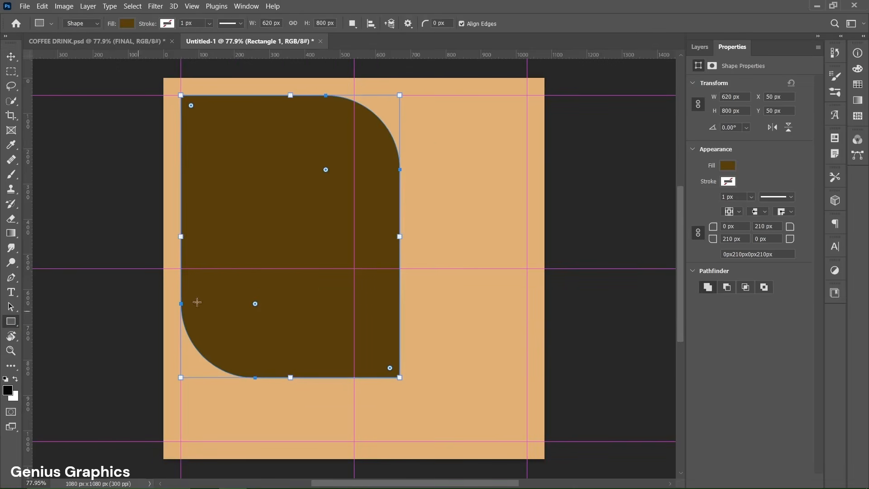
click(352, 283)
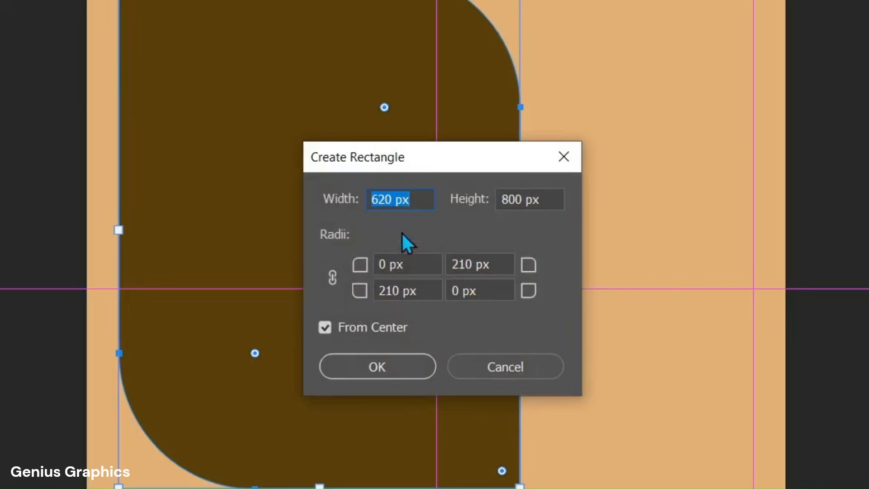
click(331, 216)
drag(394, 199, 364, 199)
text(300)
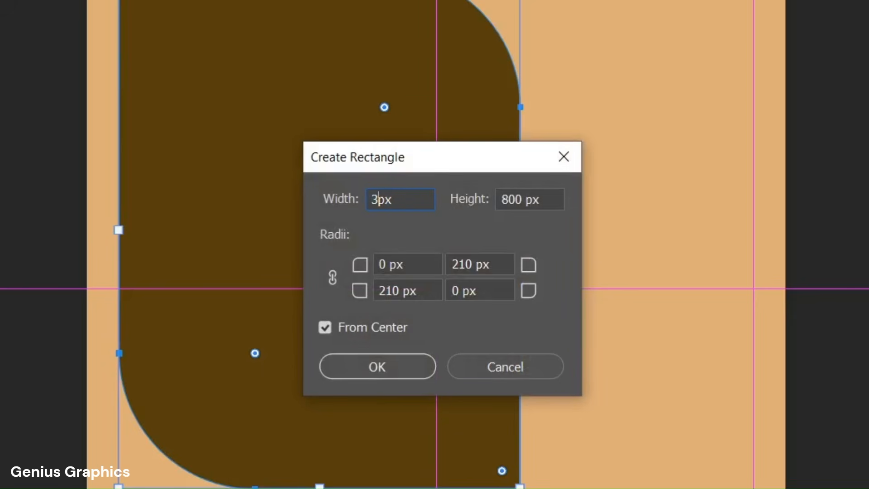
drag(520, 201, 495, 202)
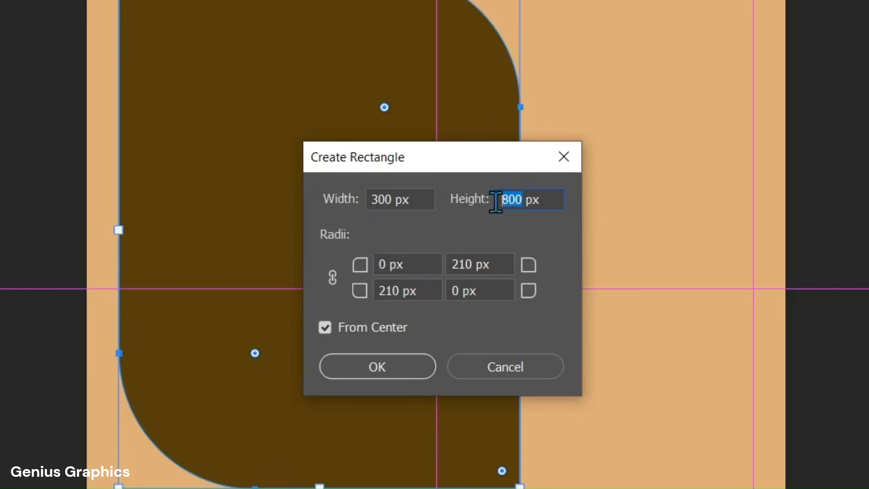
text(230)
- Set the new rectangle's top-left and bottom-right radii to 75 px and the other two to 0, and create it
click(383, 265)
drag(382, 264, 378, 266)
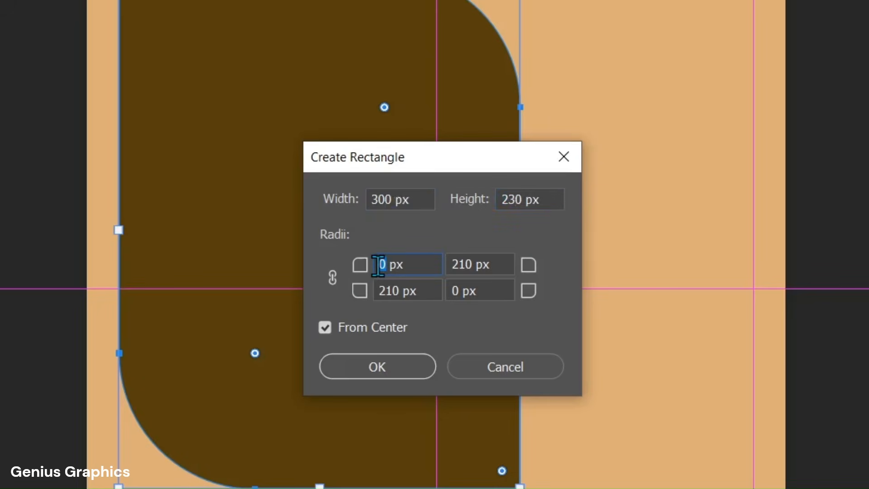
text(75)
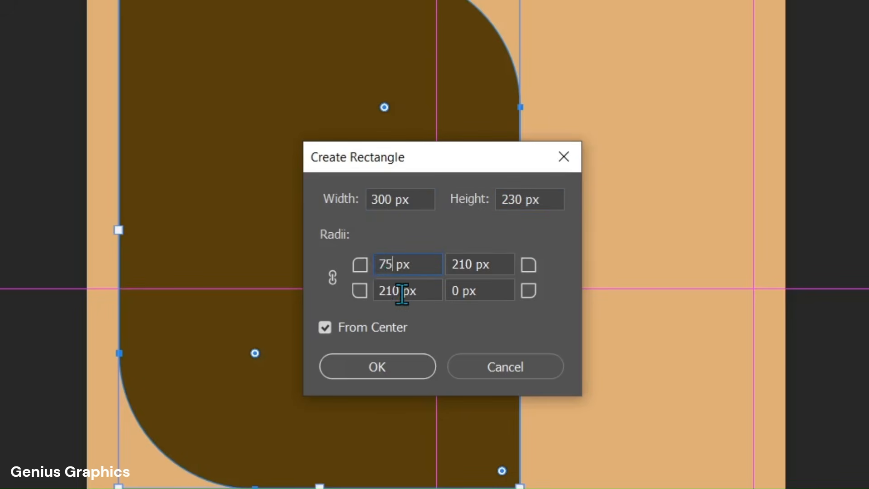
drag(401, 293, 379, 294)
text(0)
drag(472, 265, 447, 291)
text(0)
text(75)
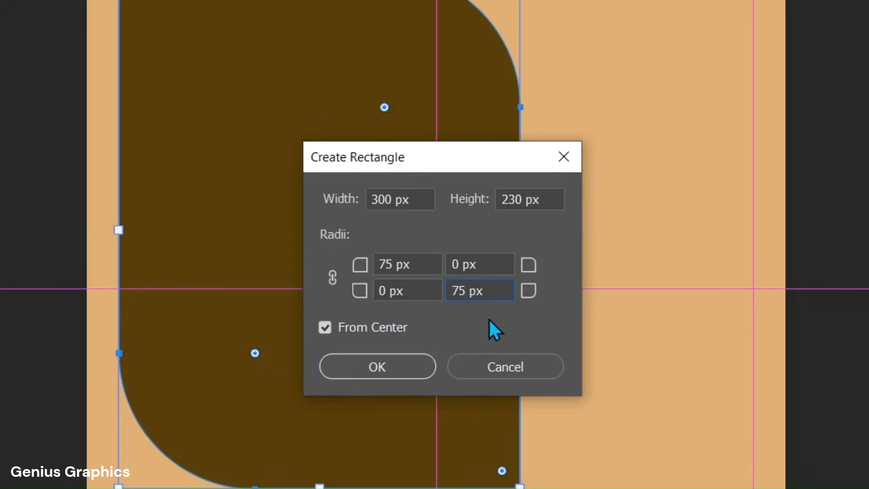
click(399, 364)
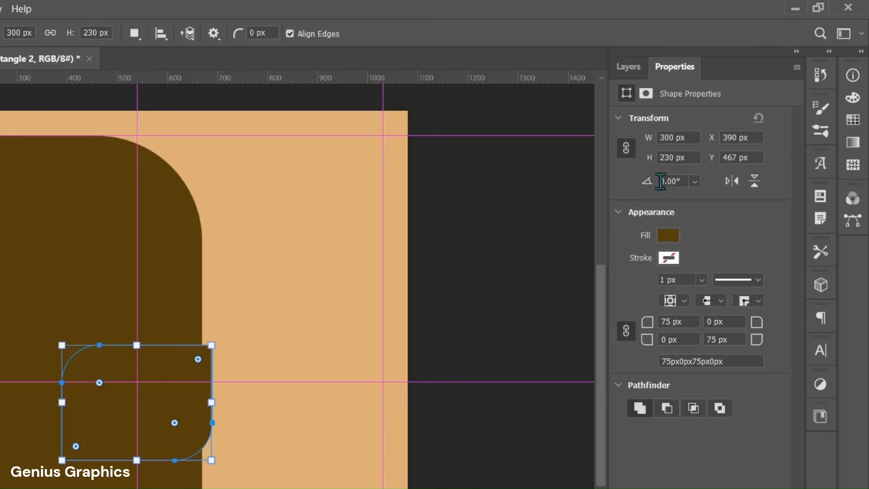
- Fill the small rectangle with #f3ead9 and move it against the brown shape's right edge at X 670, Y 255 px
click(664, 235)
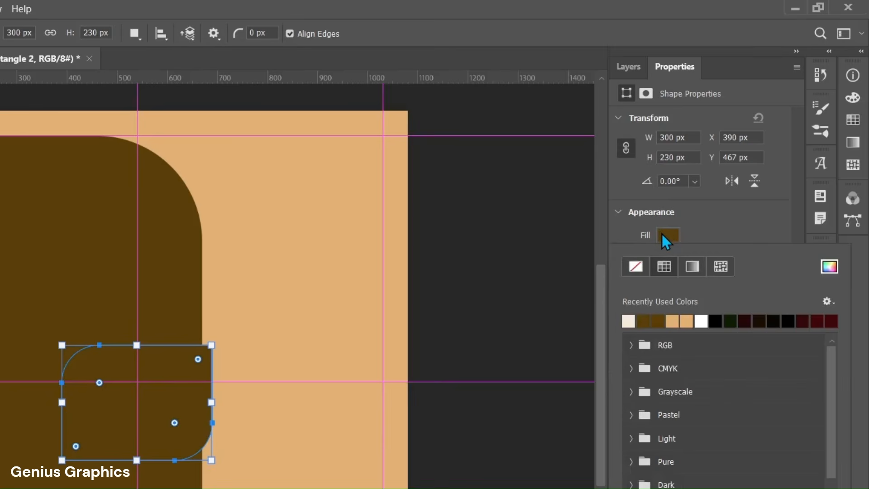
click(825, 268)
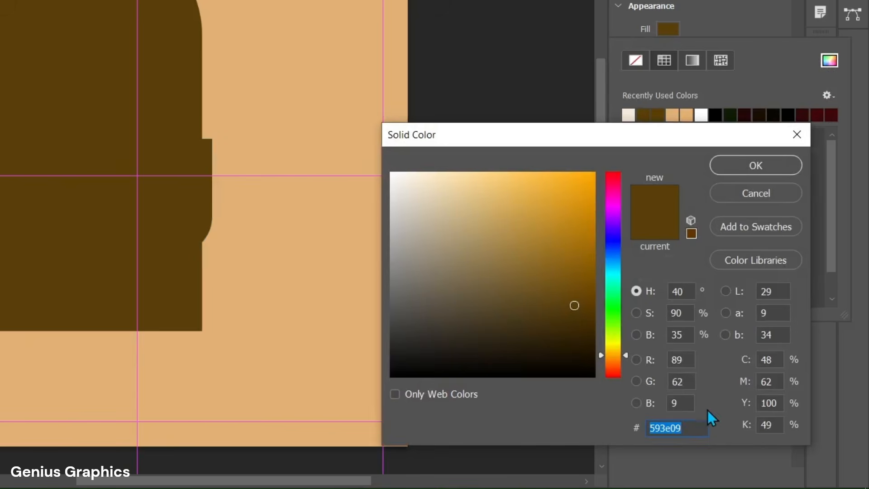
click(694, 428)
key(ctrl+a)
text(f3ead9)
click(694, 428)
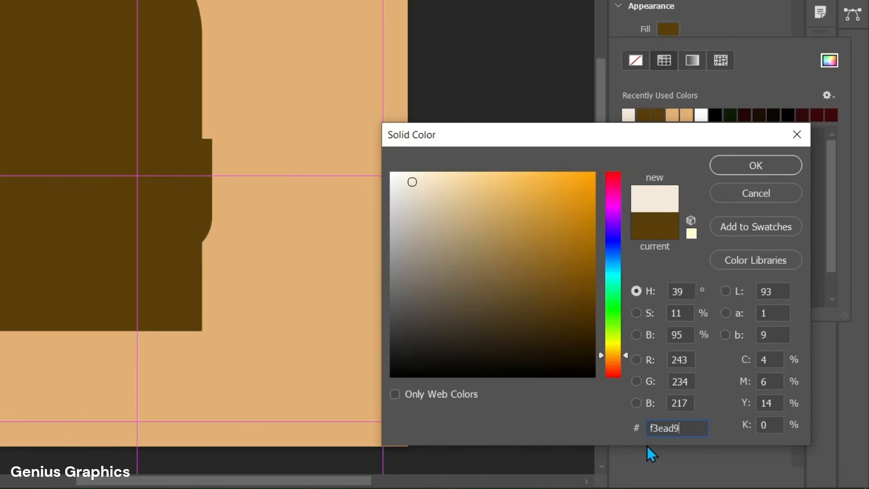
click(758, 175)
click(790, 165)
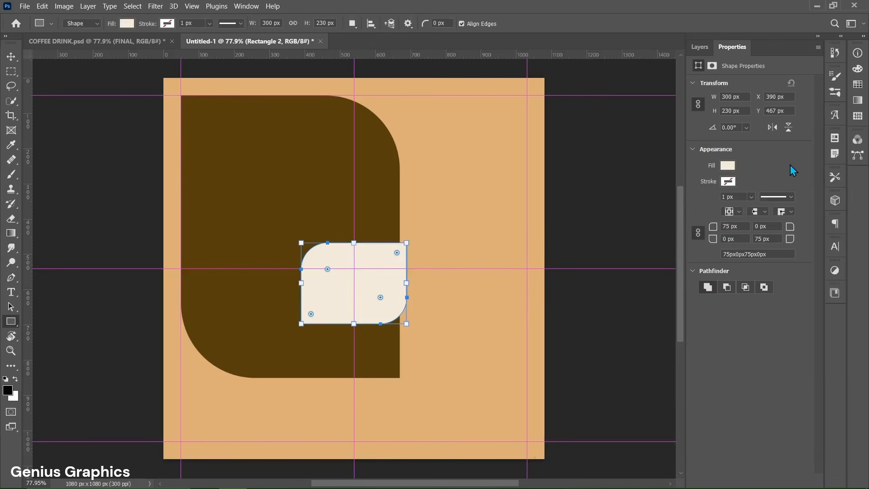
key(v)
drag(362, 297, 459, 224)
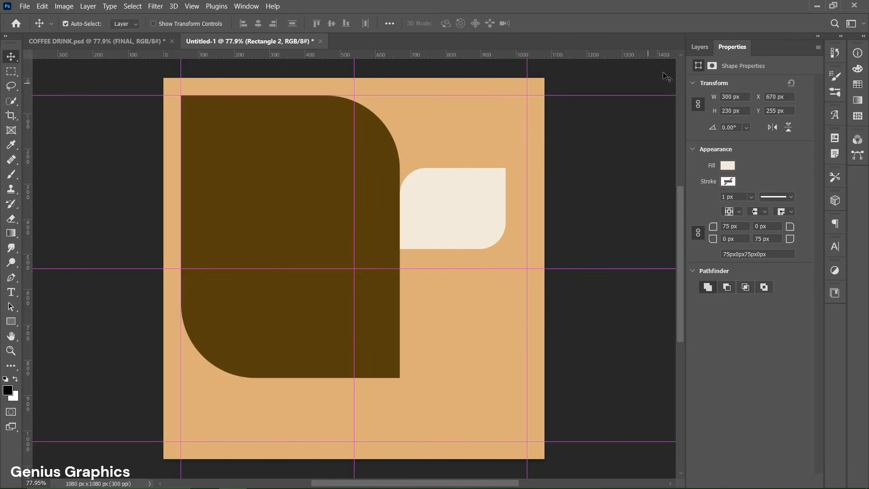
- Group the two rectangle layers and name the group RECT SHAPE
click(693, 51)
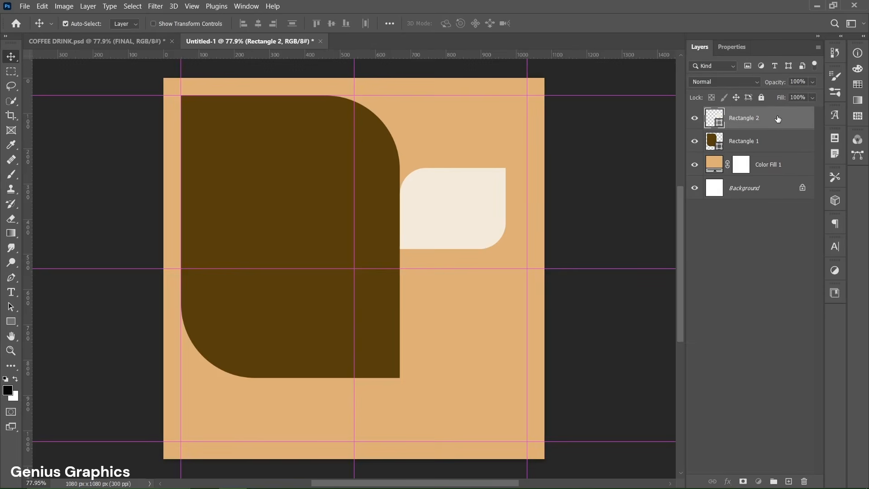
shift+click(777, 146)
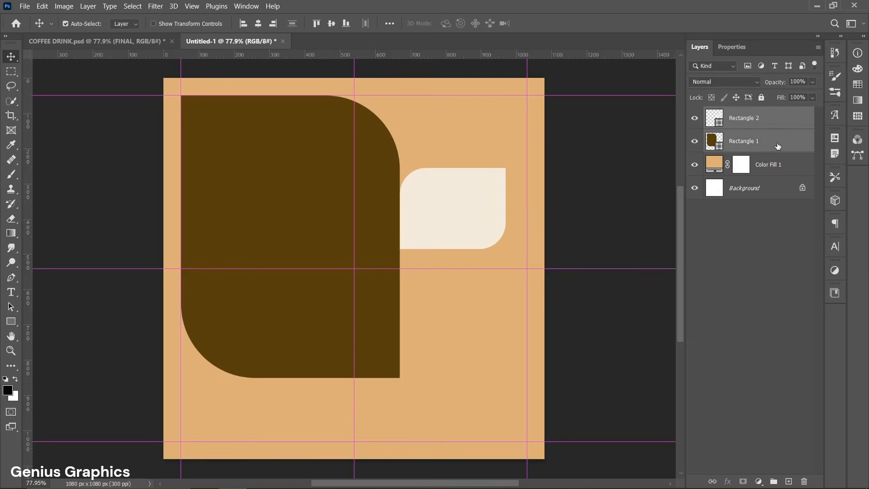
click(773, 480)
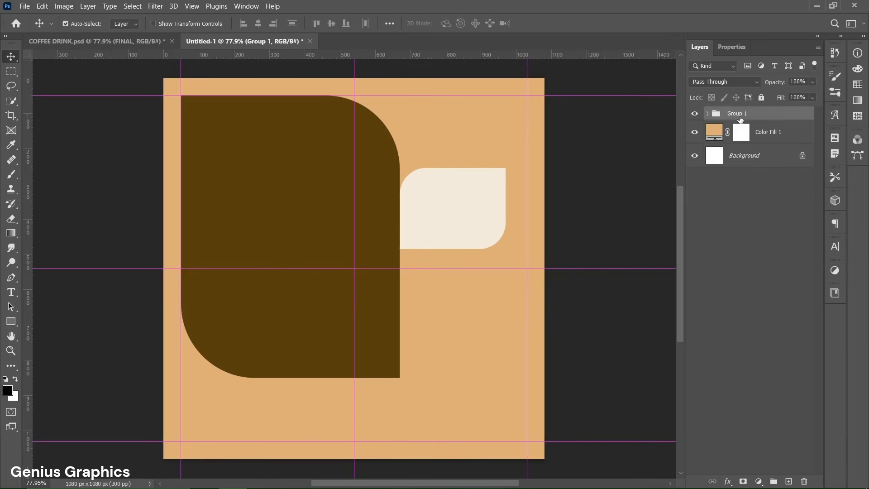
double_click(740, 117)
text(RECT SHAPE)
key(Return)
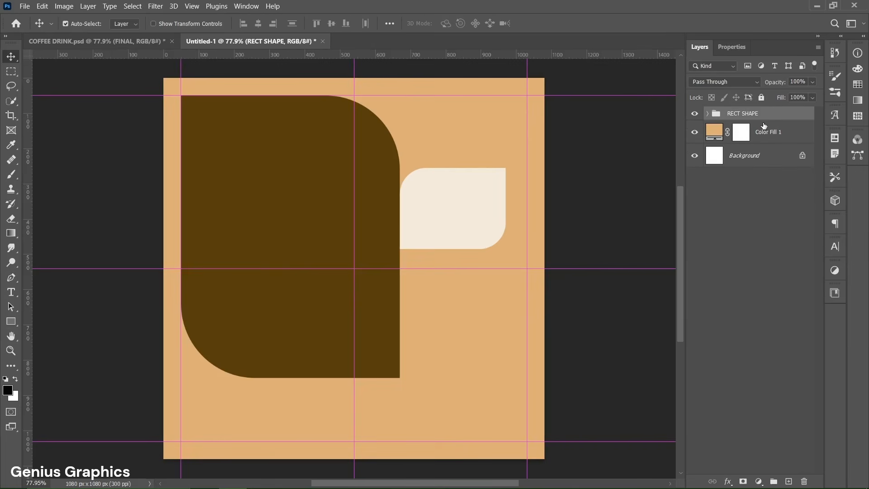
- Place the COFFEE MILK image as an embedded object above the RECT SHAPE group
click(25, 6)
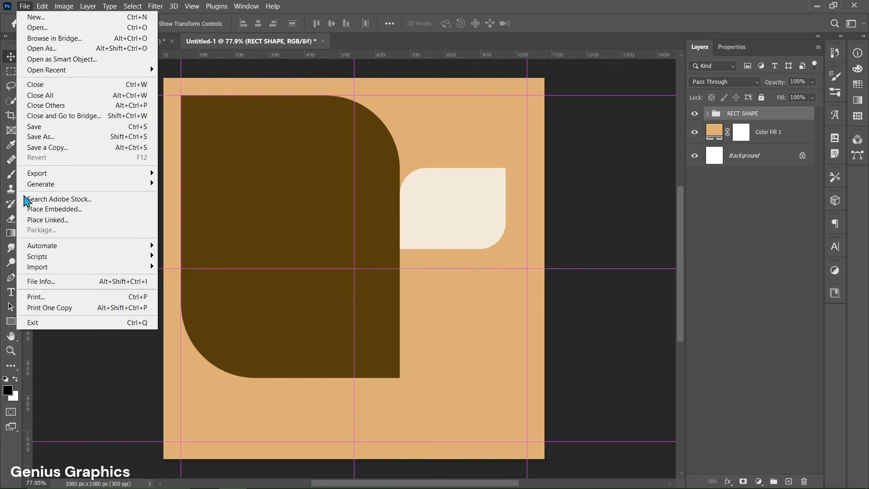
click(44, 209)
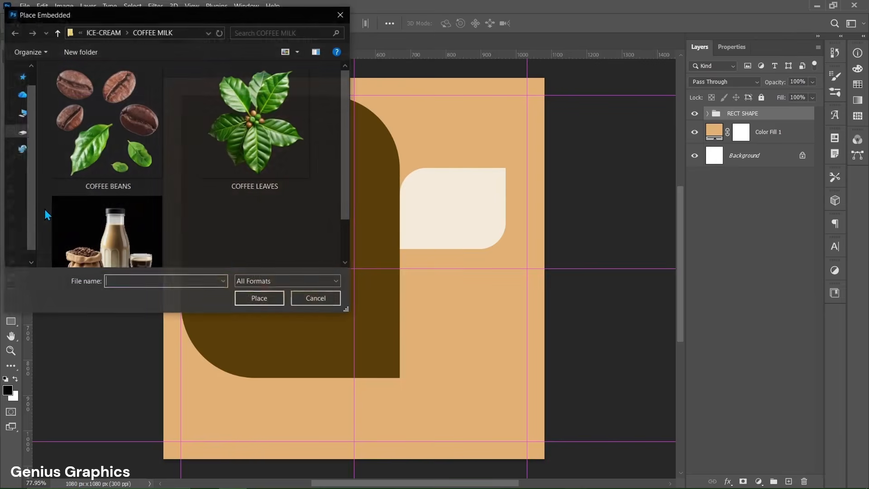
scroll(171, 194, down, 1)
click(104, 205)
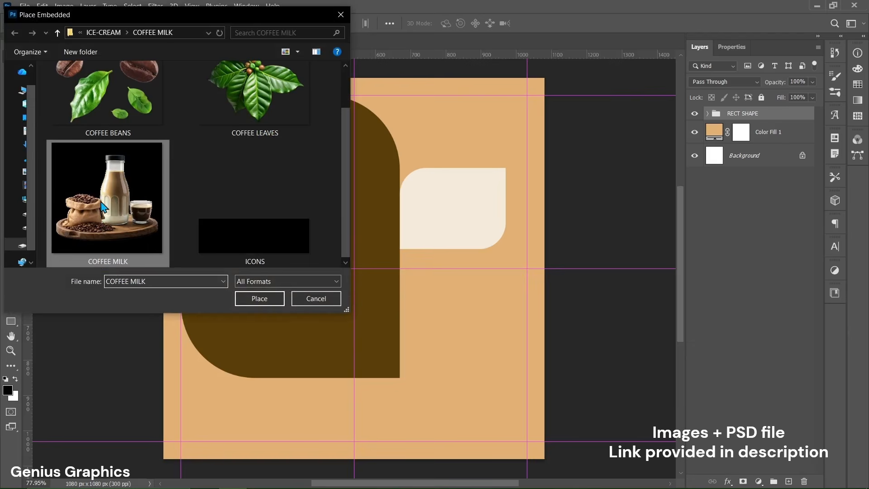
click(259, 298)
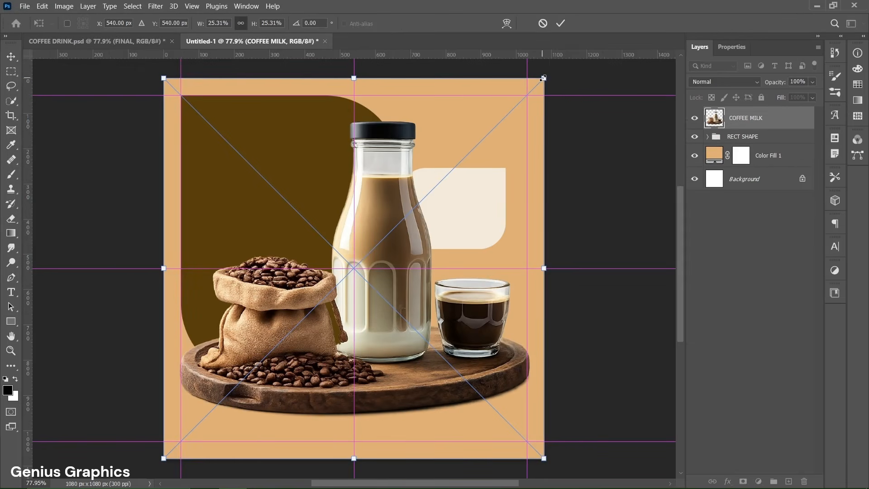
- Scale the COFFEE MILK image to 17.59% and move it to about X 604, Y 630 px
drag(543, 78, 486, 137)
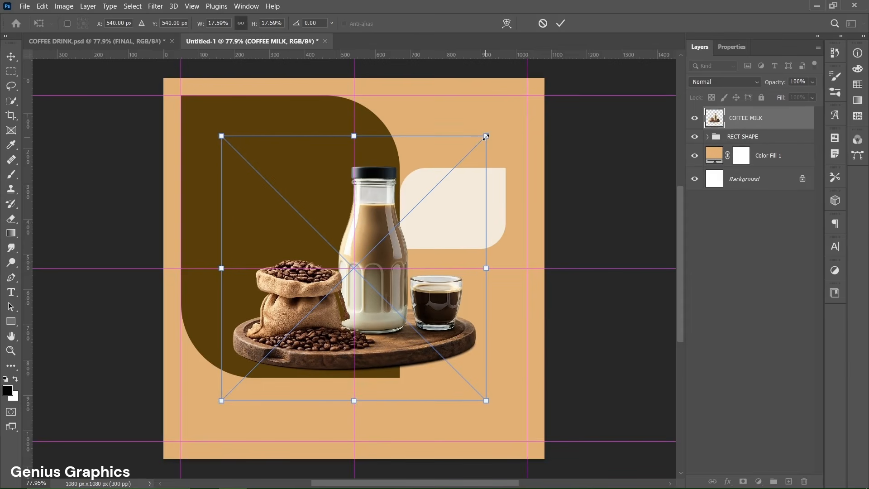
drag(372, 255, 391, 283)
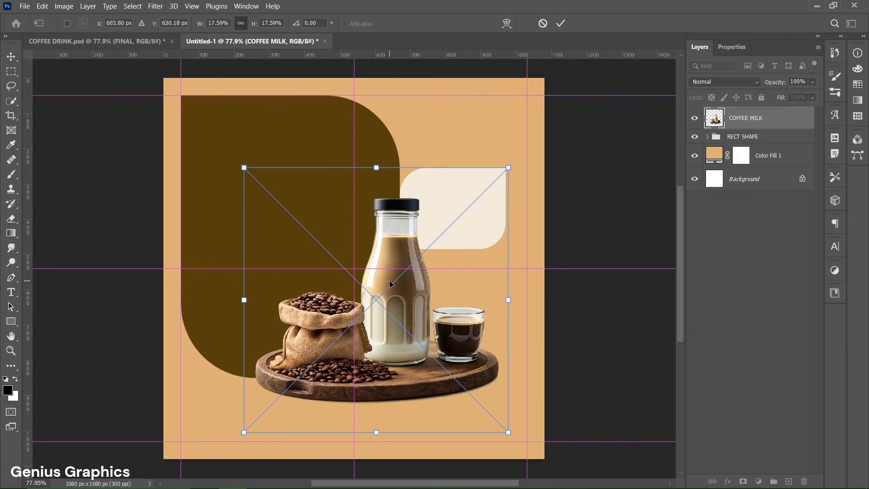
click(560, 23)
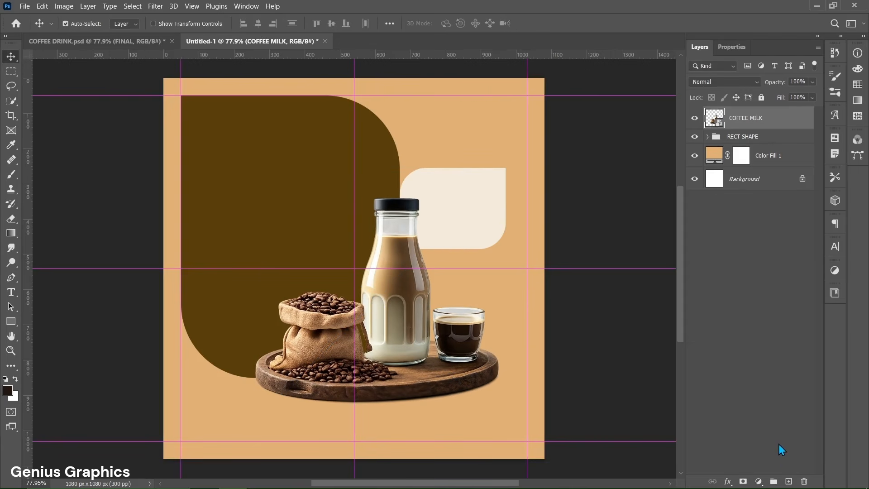
- Create a new layer directly below the COFFEE MILK layer and name it SHADOW
click(789, 481)
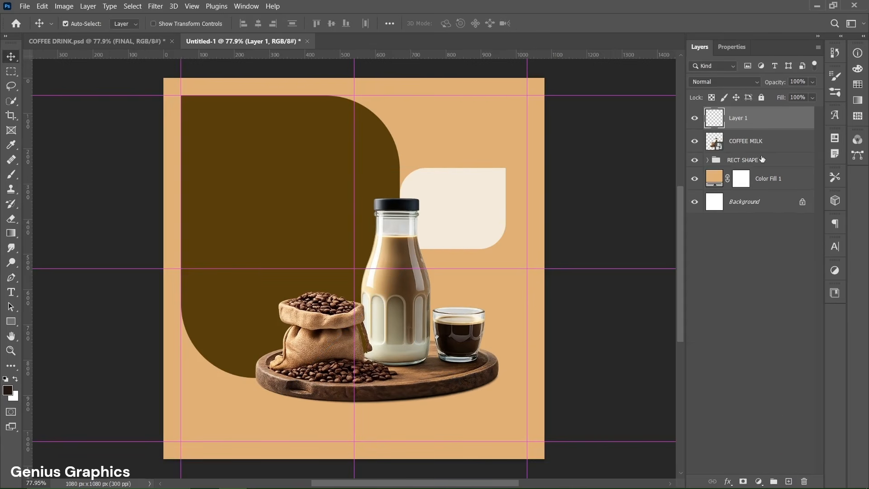
drag(758, 124, 757, 148)
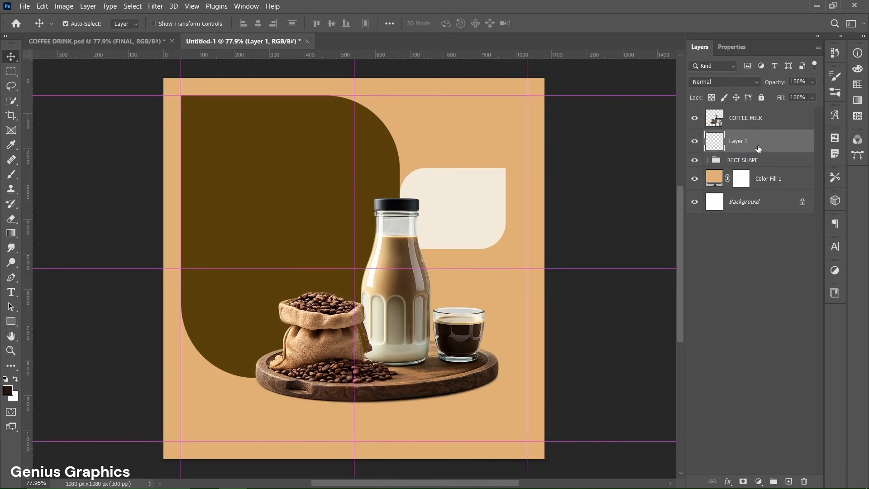
double_click(738, 140)
text(SHADOW)
key(Return)
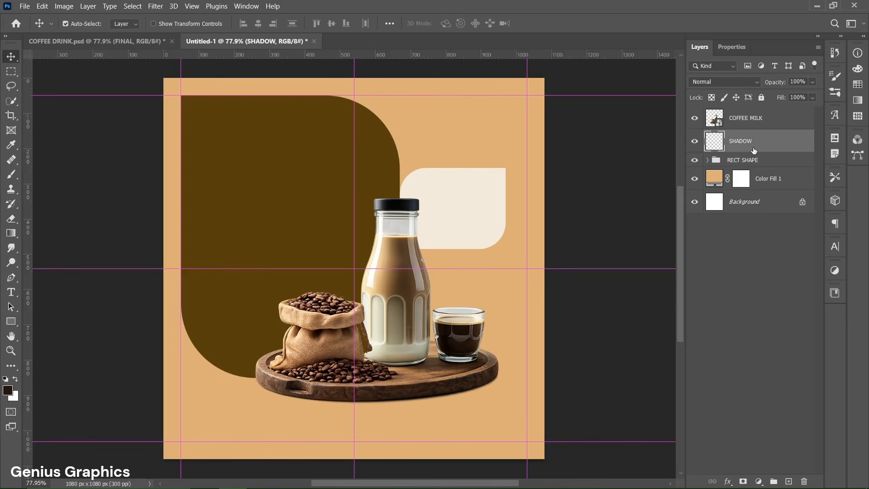
- Choose the Brush tool and flatten its soft 350 px round tip into a wide, thin ellipse
click(11, 174)
click(45, 174)
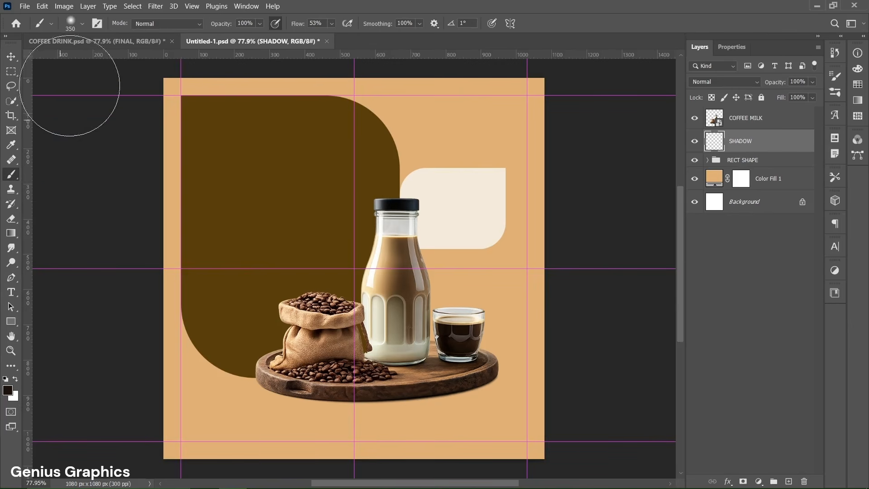
click(82, 25)
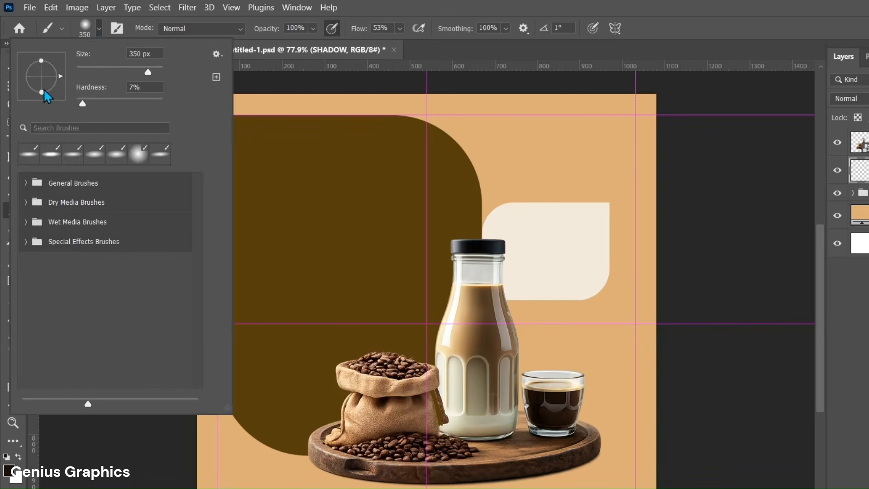
drag(42, 92, 41, 81)
click(99, 28)
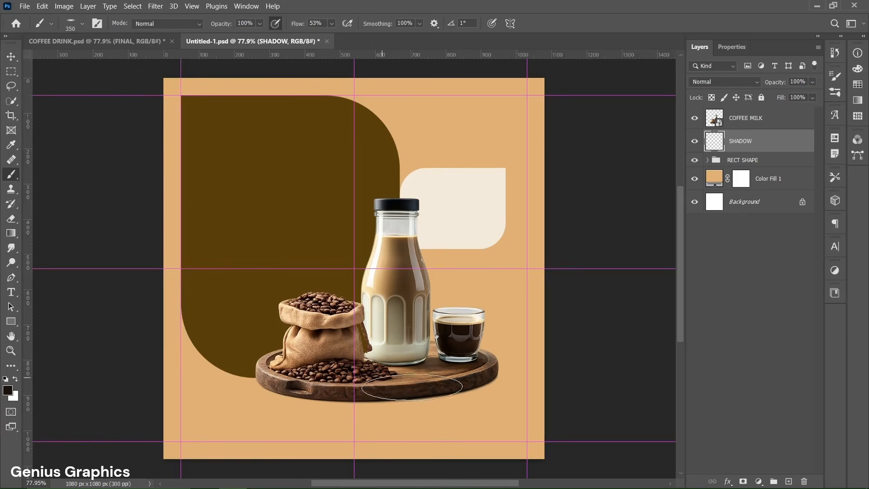
- Paint a soft dark shadow beneath the right part of the wooden tray and set the SHADOW layer's opacity to 75%
mouse_move(453, 386)
mouse_down()
mouse_move(462, 395)
mouse_move(439, 388)
mouse_move(458, 390)
mouse_up()
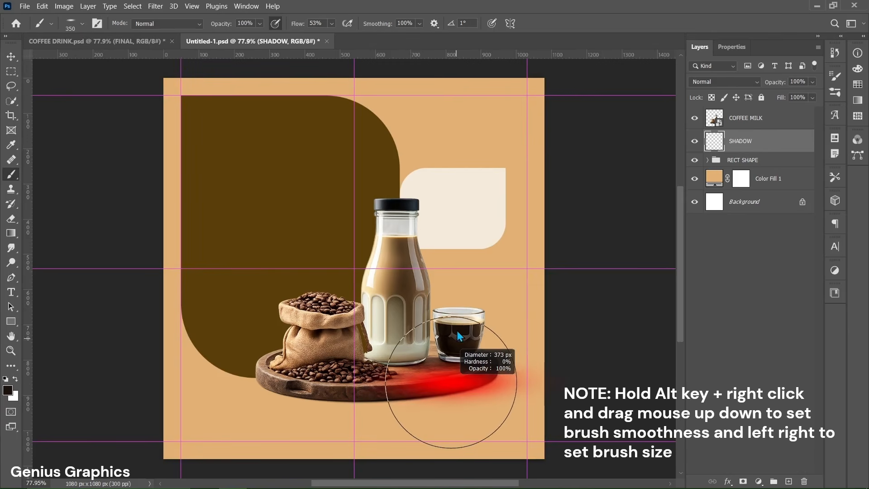
drag(457, 333, 456, 337)
mouse_move(456, 337)
mouse_down()
mouse_move(458, 388)
mouse_move(459, 321)
mouse_up()
drag(466, 388, 468, 396)
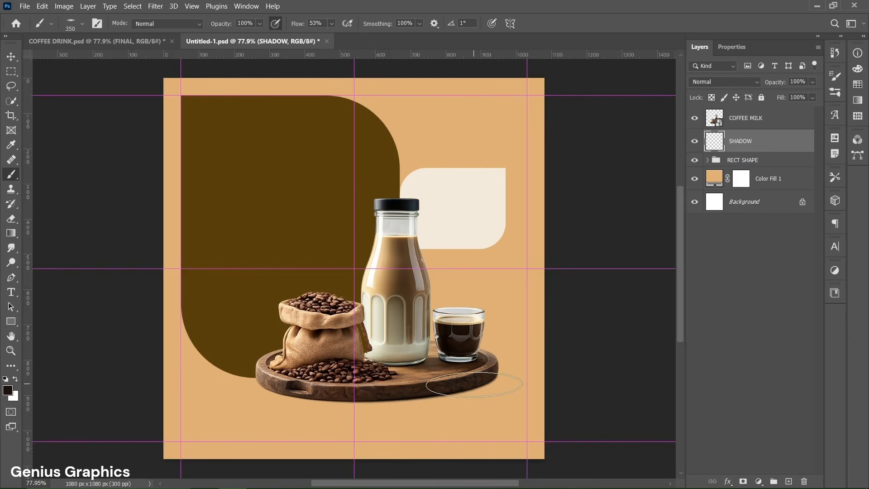
mouse_move(462, 385)
mouse_down()
mouse_move(432, 379)
mouse_move(454, 388)
mouse_move(420, 401)
mouse_move(431, 393)
mouse_move(361, 396)
mouse_move(390, 392)
mouse_up()
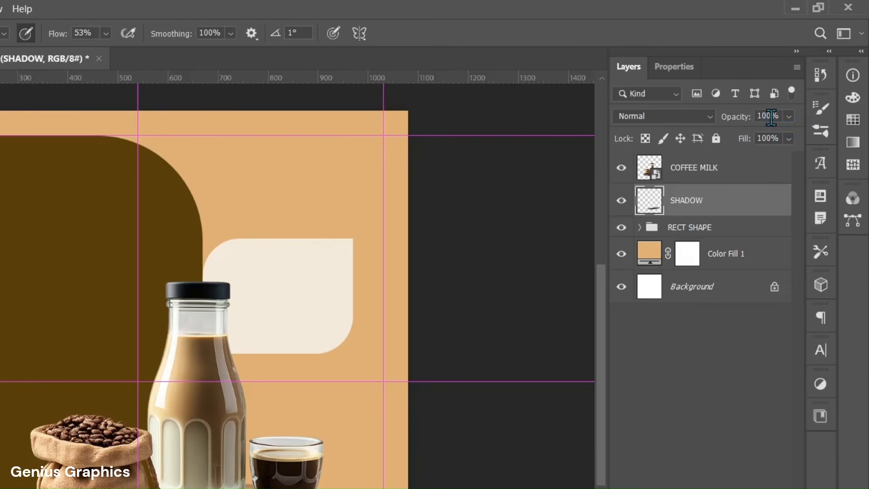
click(785, 82)
text(75)
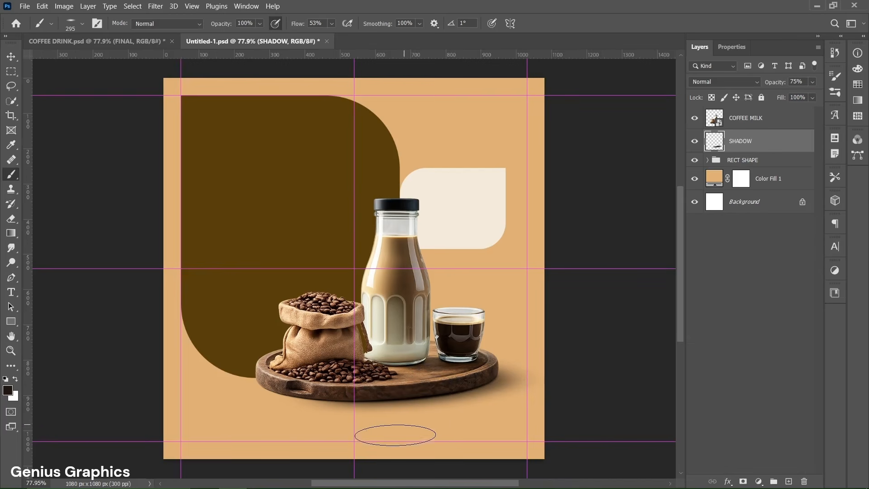
- Group the COFFEE MILK and SHADOW layers and name the group COFFEE MILK
key(v)
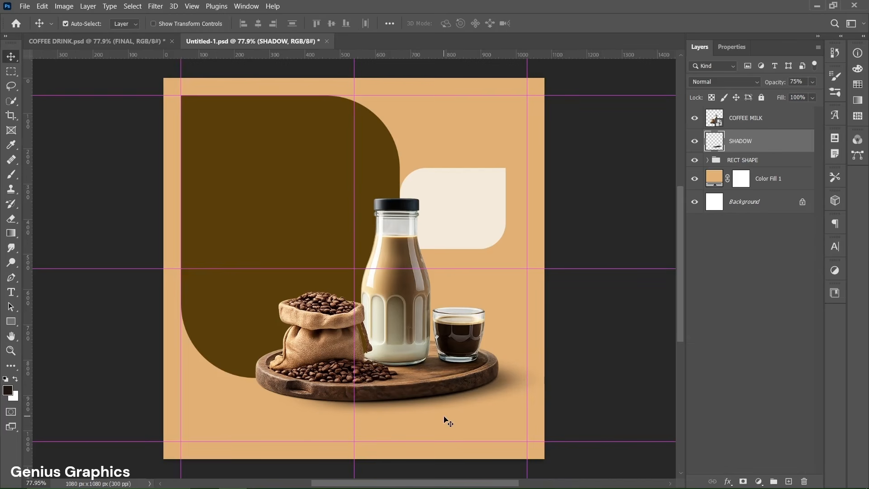
ctrl+click(769, 121)
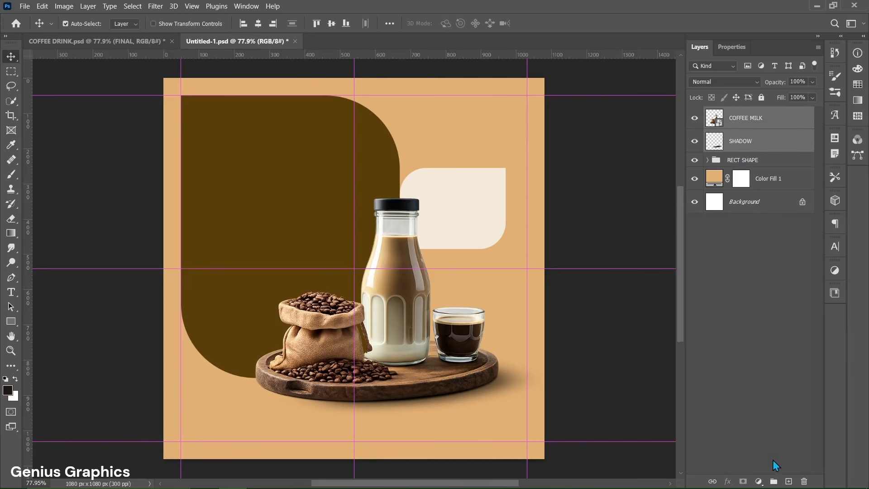
click(774, 481)
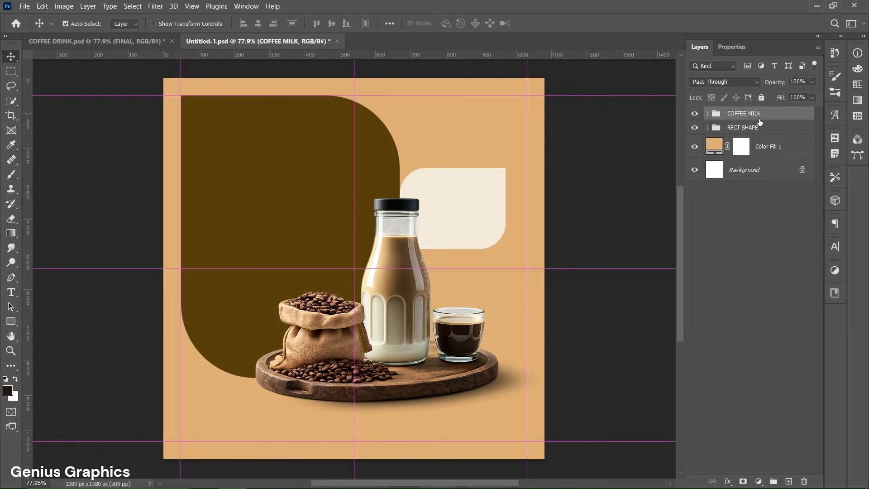
- Start a text line in the upper part of the brown shape in Santa Catalina Regular, 20 pt, with colour #f3ead9
click(11, 293)
click(46, 294)
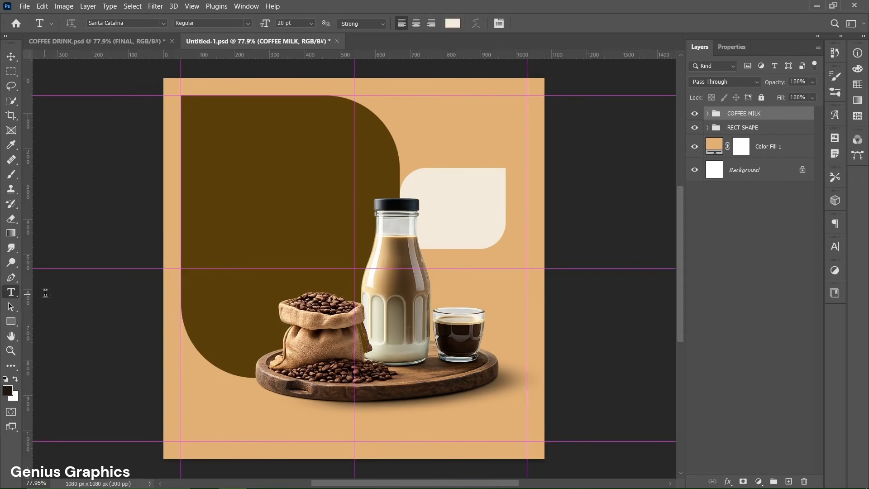
click(231, 133)
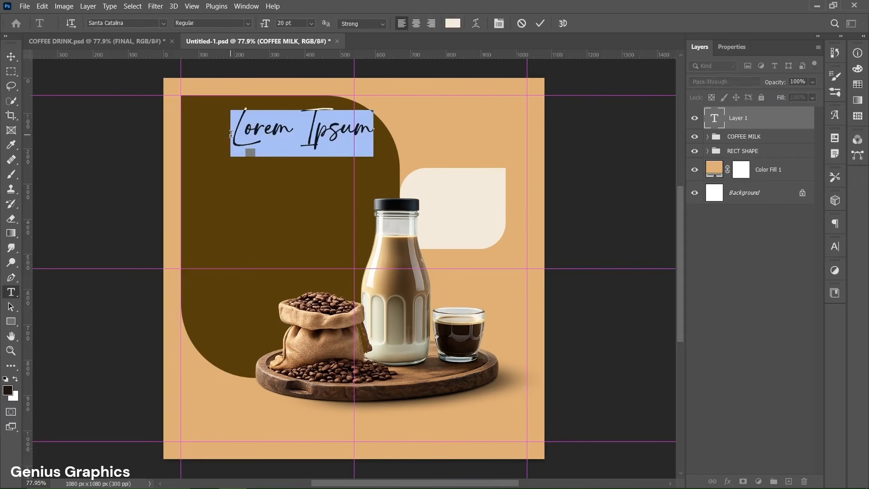
click(724, 50)
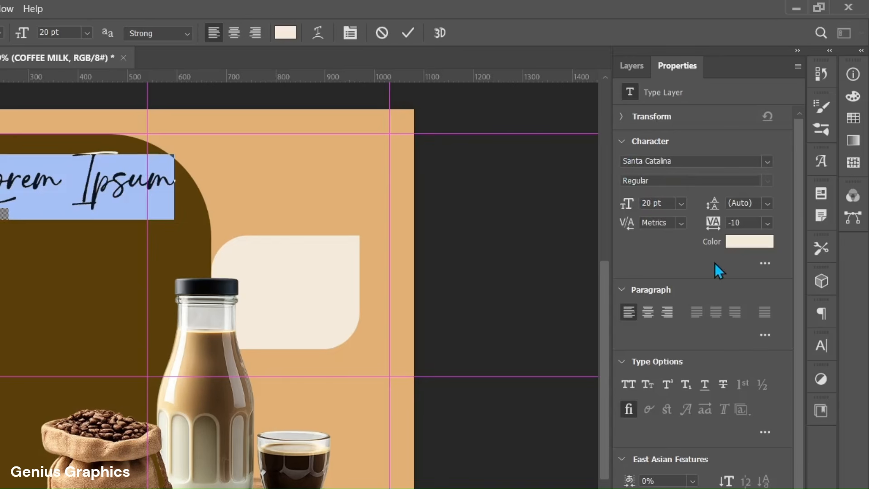
click(743, 249)
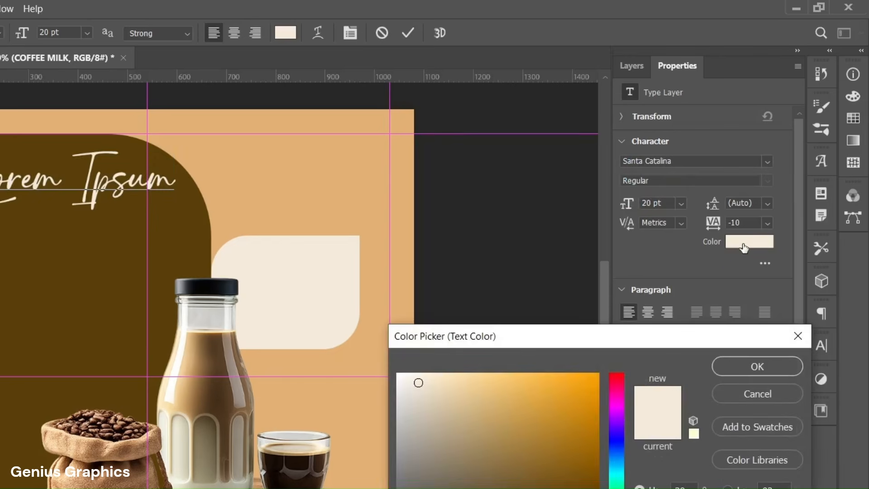
click(698, 429)
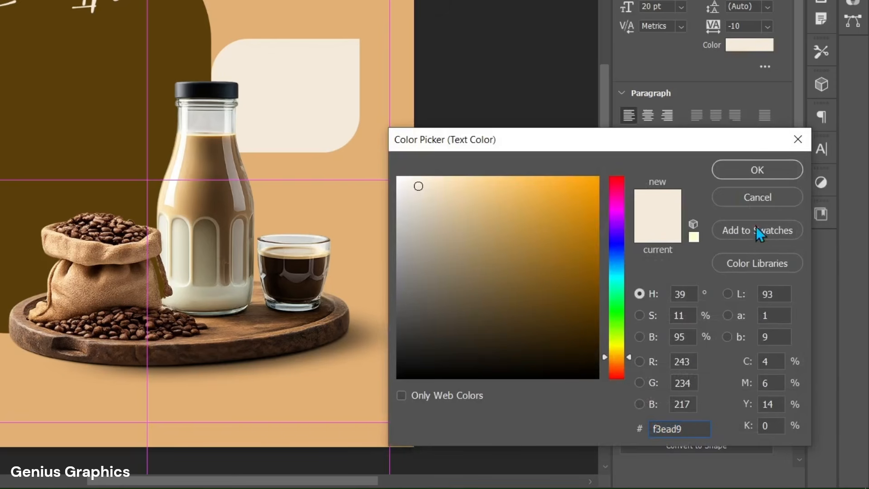
click(767, 176)
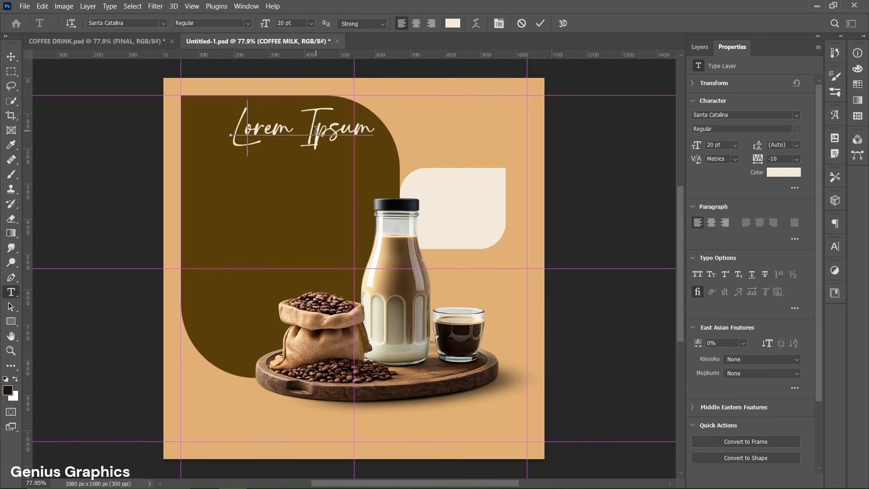
- Enter "Favourite" as the text and shift it horizontally toward the vertical centre guide
text(Favourite)
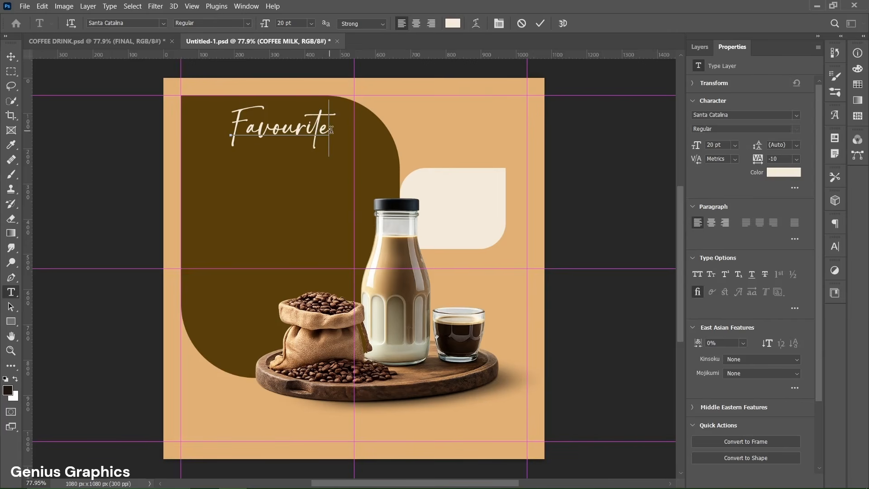
key(ctrl+Return)
key(v)
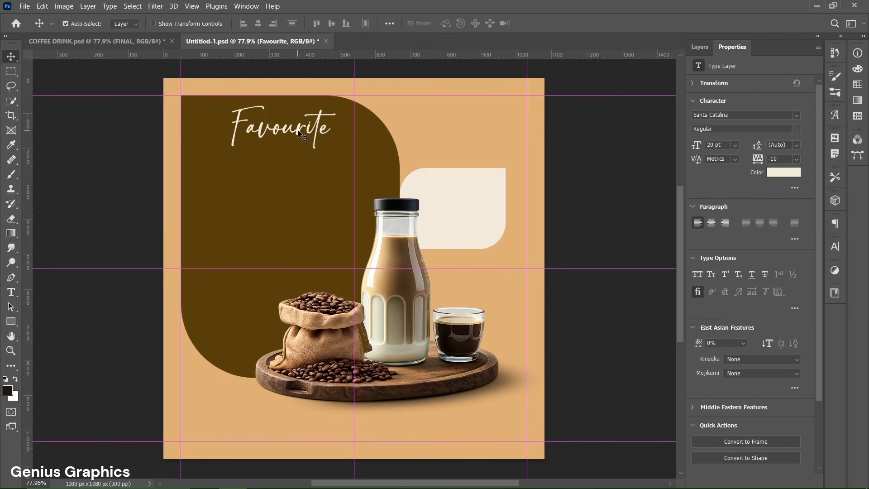
drag(299, 130, 321, 130)
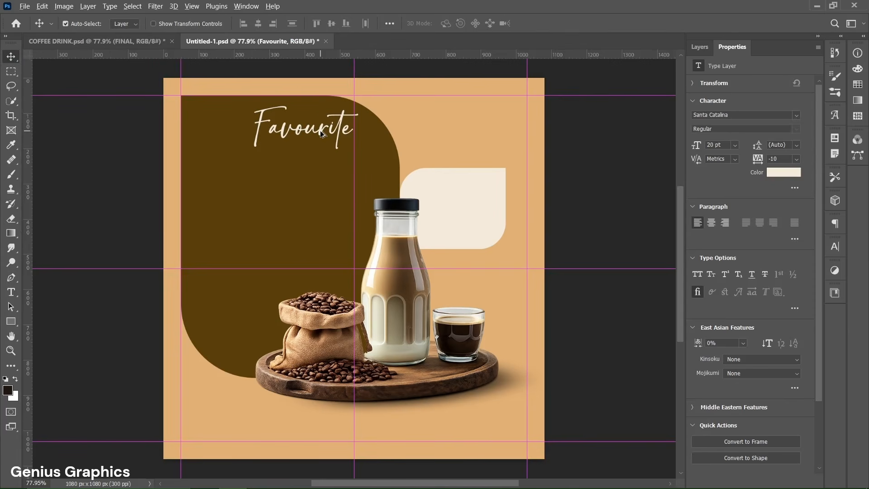
- Duplicate the "Favourite" text below the original and set the copy's font size to 45 pt
drag(321, 130, 285, 185)
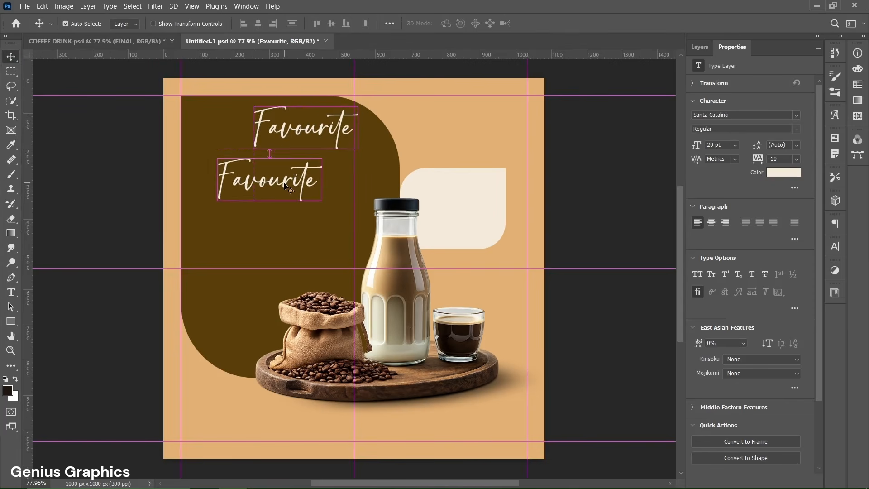
double_click(285, 184)
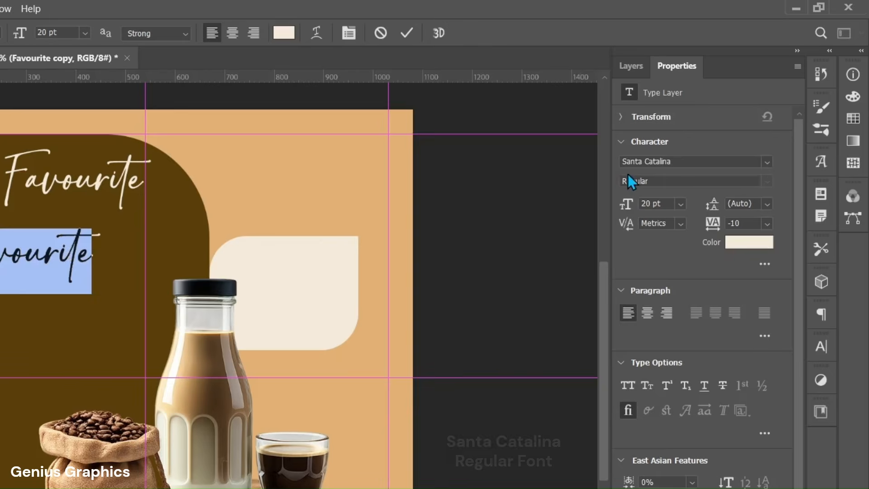
click(652, 203)
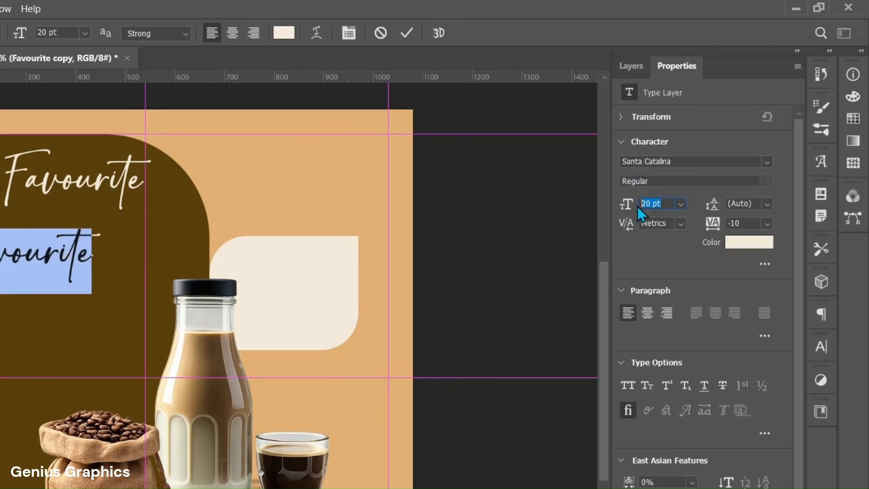
text(45)
key(Return)
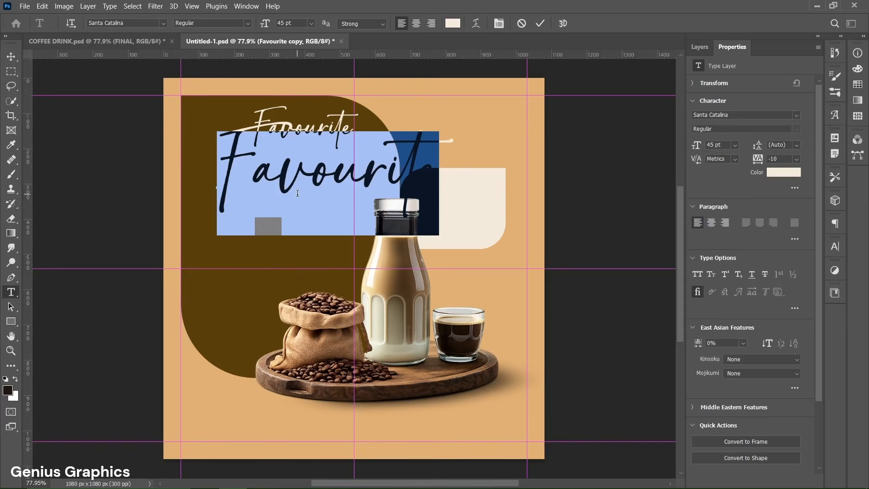
- Change the copied text to "Coffee" and position it just below "Favourite" within the brown shape
text(Coffee)
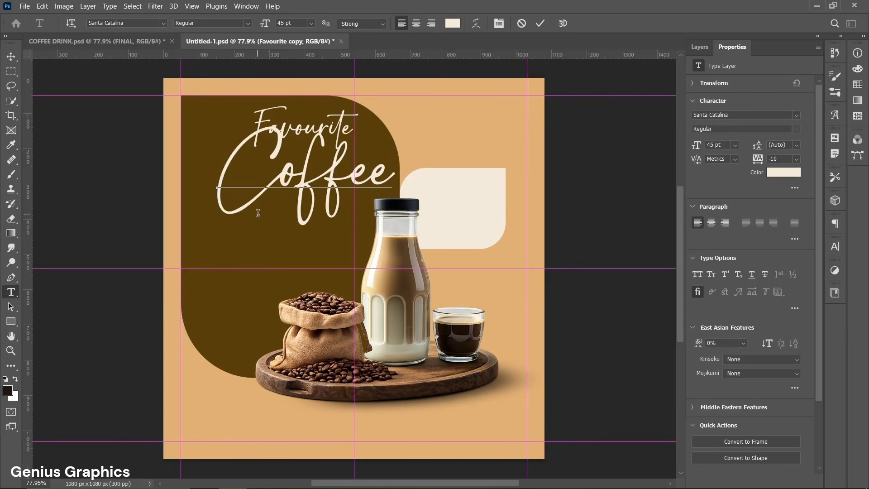
key(ctrl+Return)
key(v)
drag(304, 185, 288, 195)
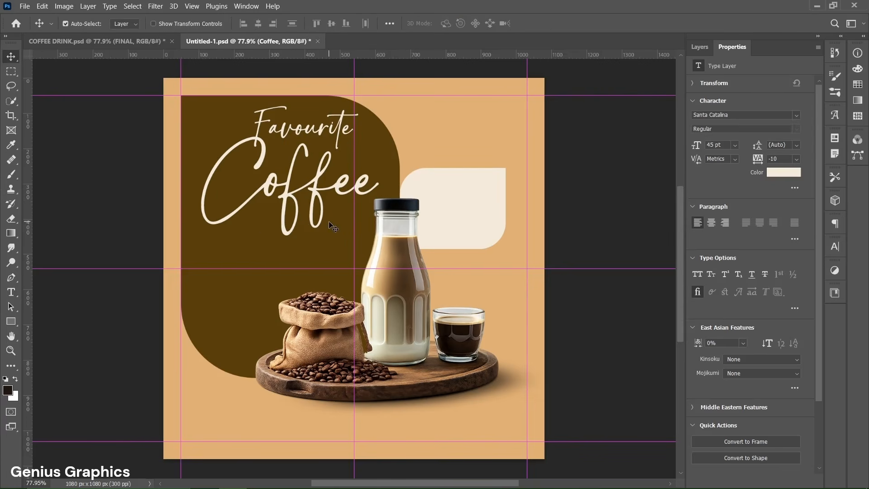
- Convert the Coffee and Favourite text layers together into one smart object
click(701, 48)
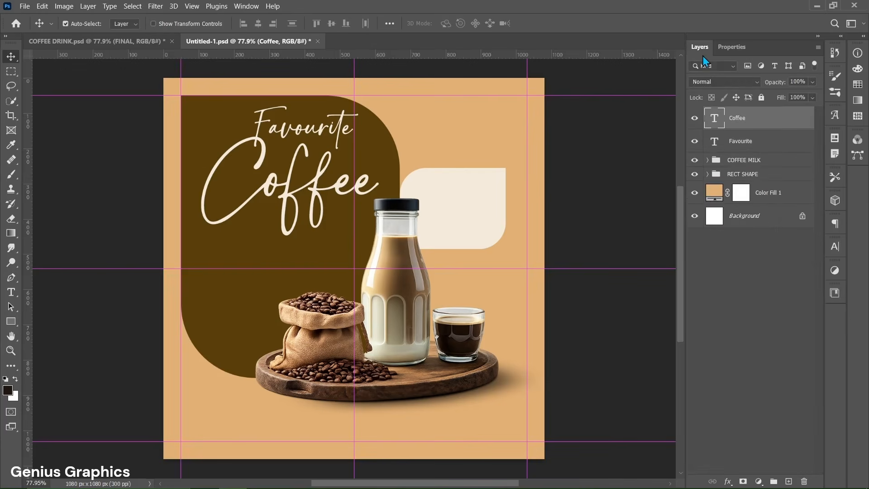
shift+click(787, 145)
right_click(788, 146)
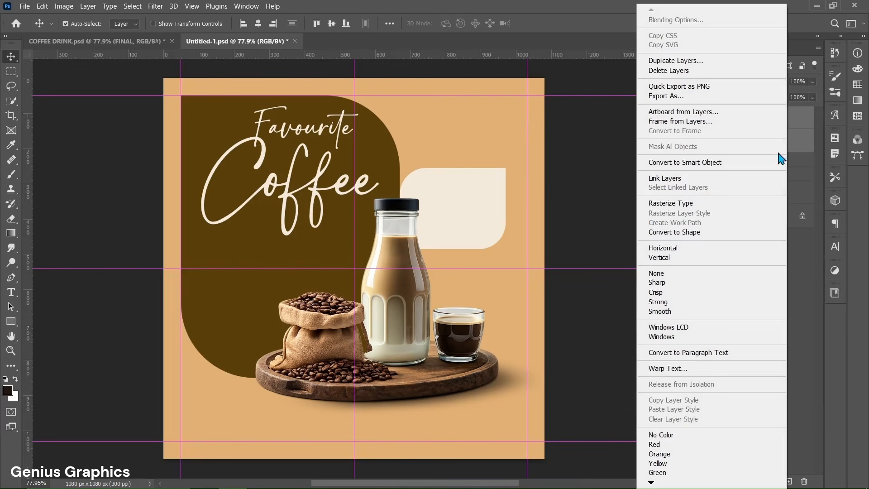
click(761, 165)
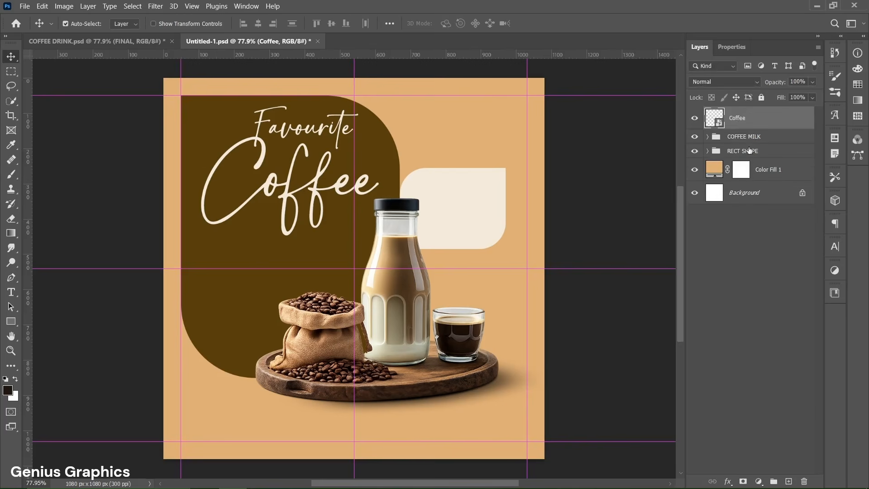
- Add a paragraph below "Coffee" reading "Premium coffee milk is thoughtfully crafted for those who value smooth texture, deep flavor, and pure quality in every delightful sip."
click(10, 292)
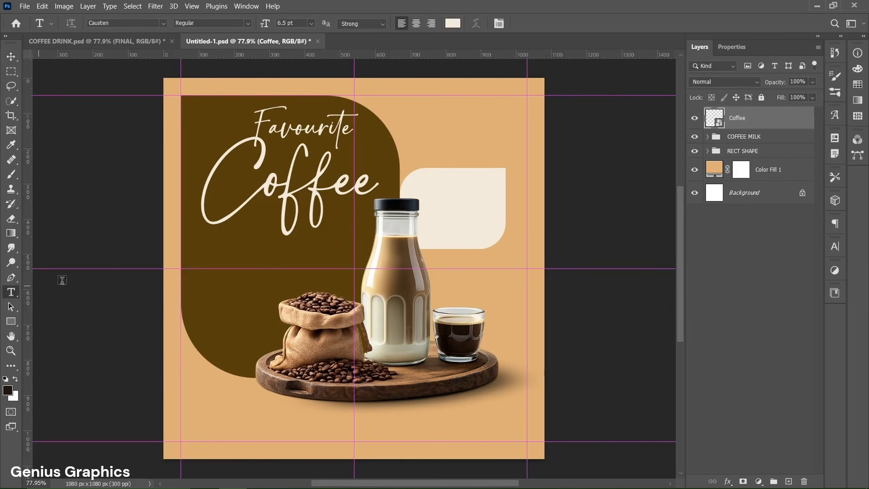
drag(202, 246, 354, 300)
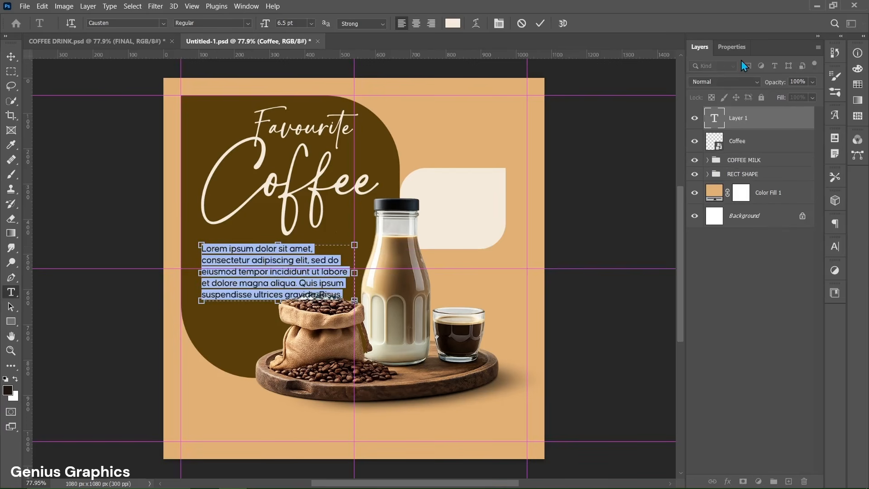
click(735, 48)
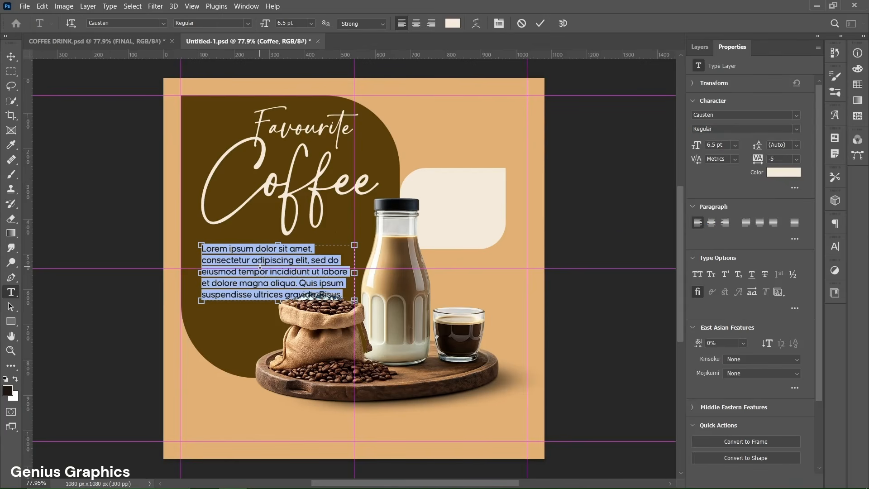
text("Premium coffee milk is thoughtfully crafted for those who value smooth texture, deep flavor, and pure quality in every delightful sip.")
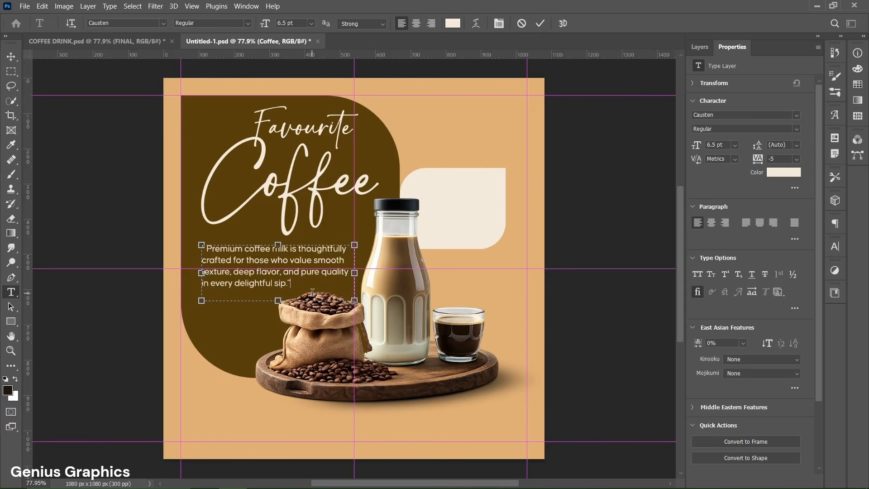
- Lower the top edge of the paragraph's text box slightly so the text sits further below "Coffee", and commit it
drag(202, 273, 201, 272)
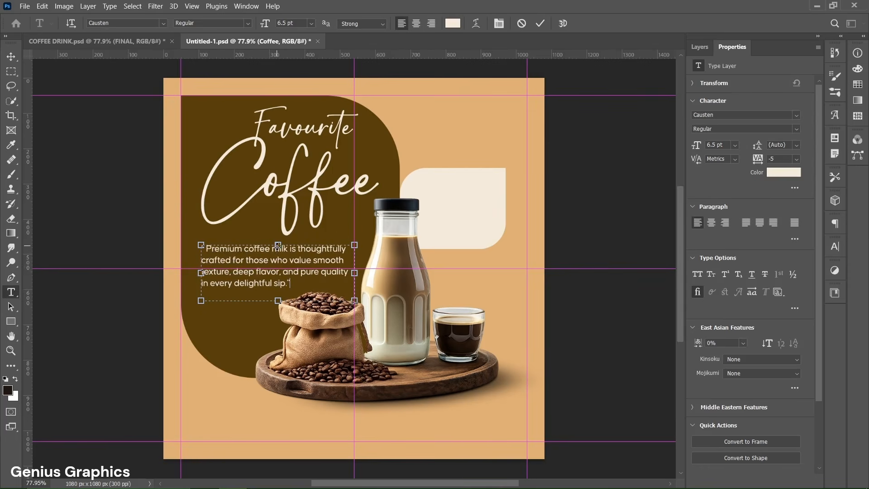
drag(277, 245, 276, 251)
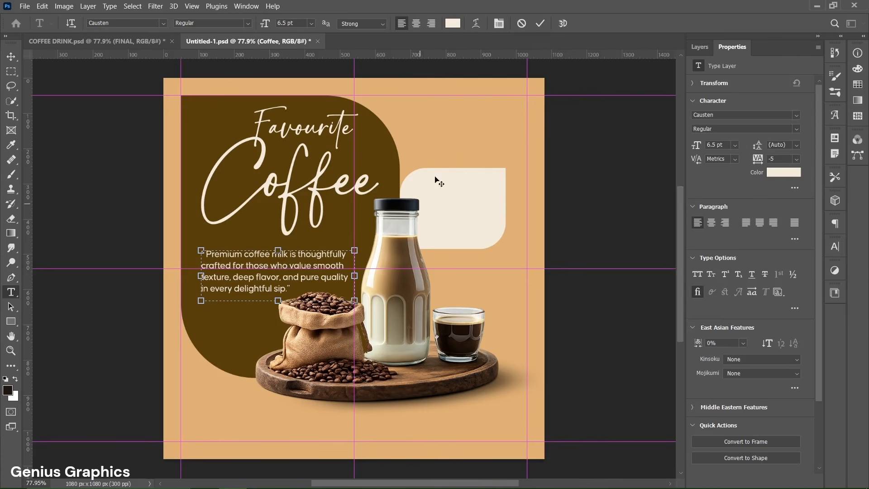
click(538, 27)
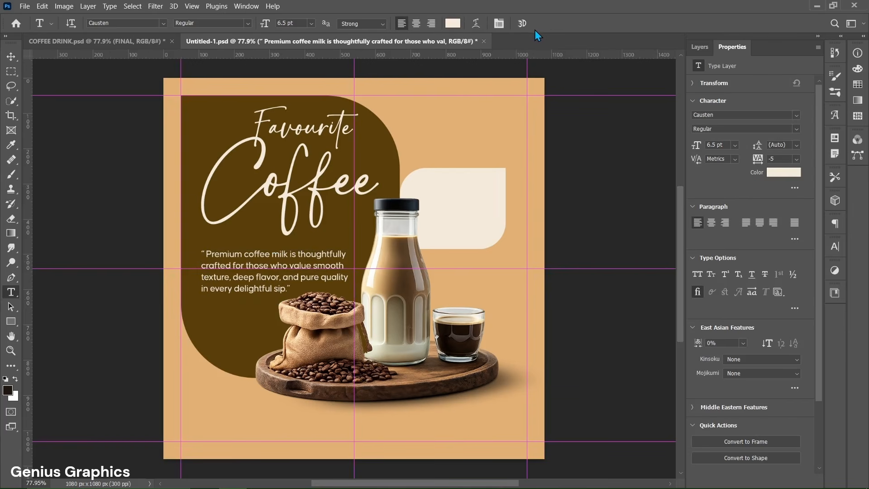
- Convert the paragraph text layer into a smart object
click(696, 50)
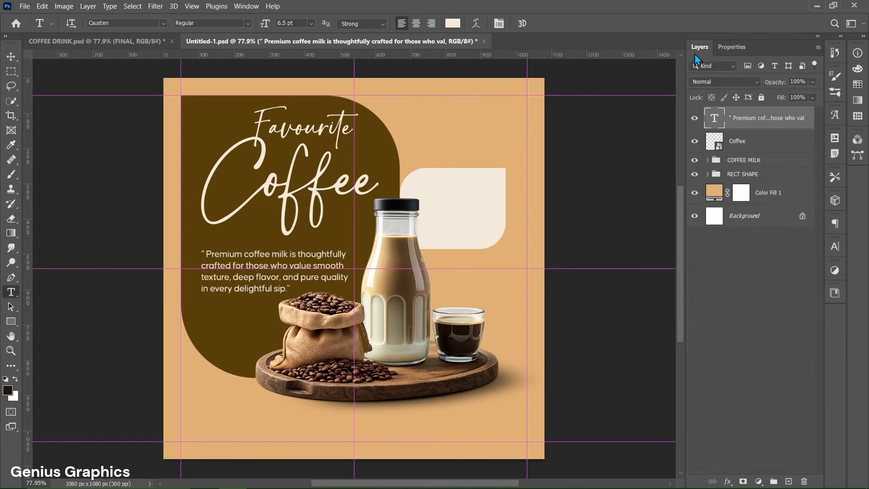
right_click(803, 124)
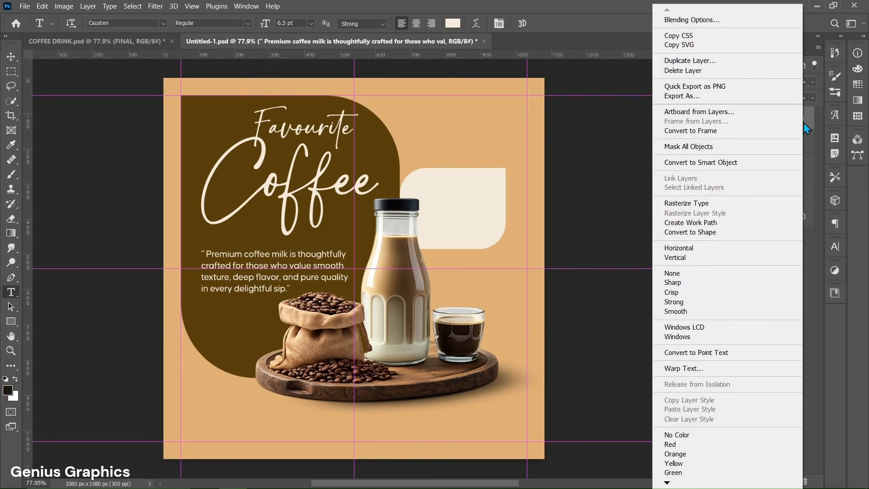
click(783, 162)
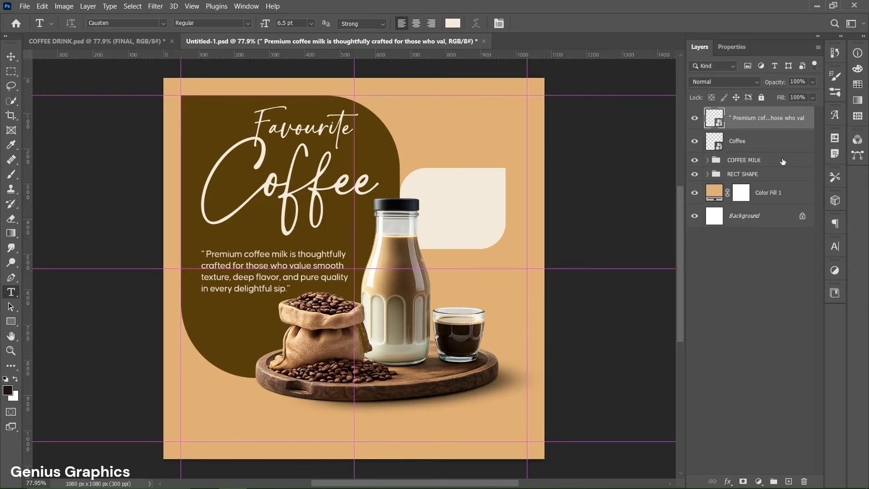
- Add the text "25%" on the cream shape in Halaney Demo Regular, 30 pt, with the brown colour #593e09
click(792, 126)
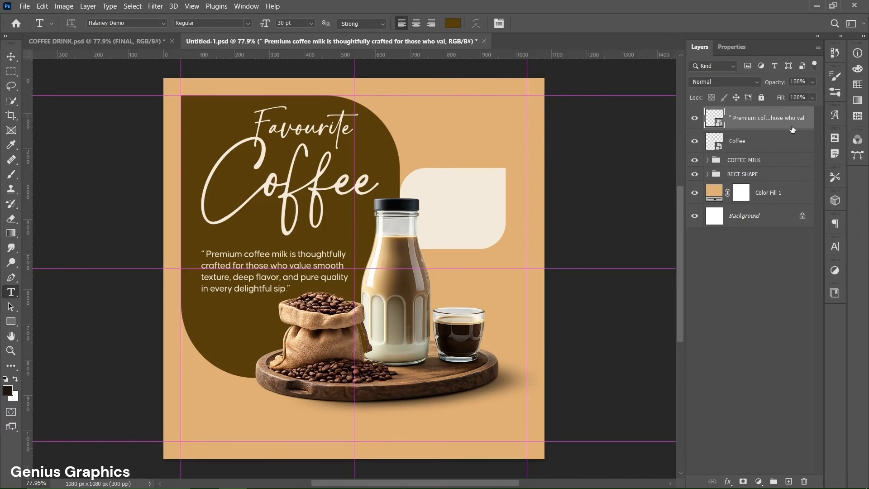
click(438, 208)
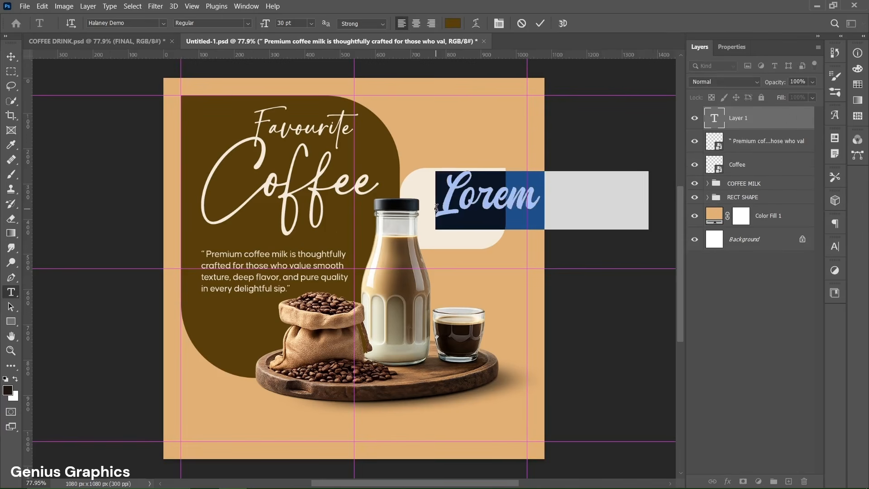
click(722, 52)
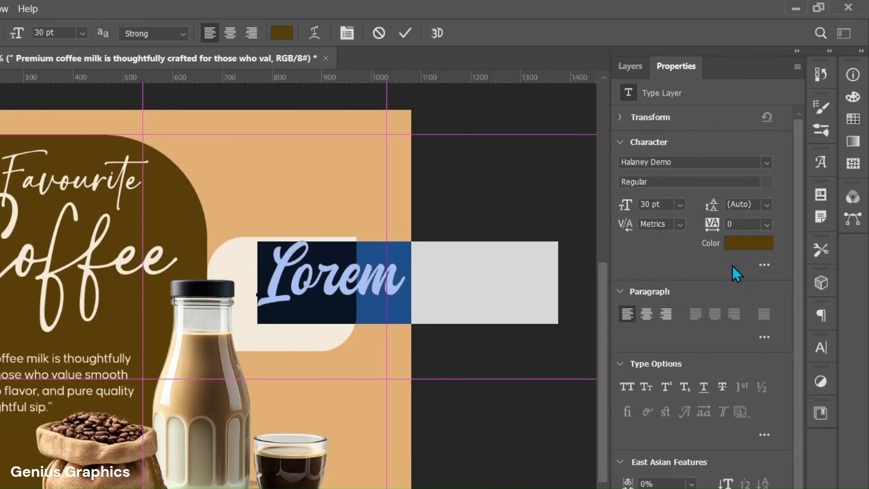
click(740, 240)
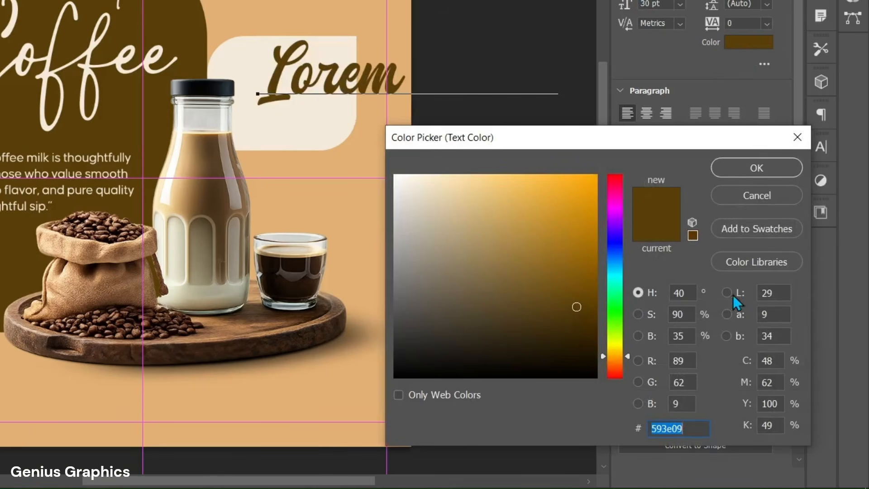
click(698, 428)
click(756, 168)
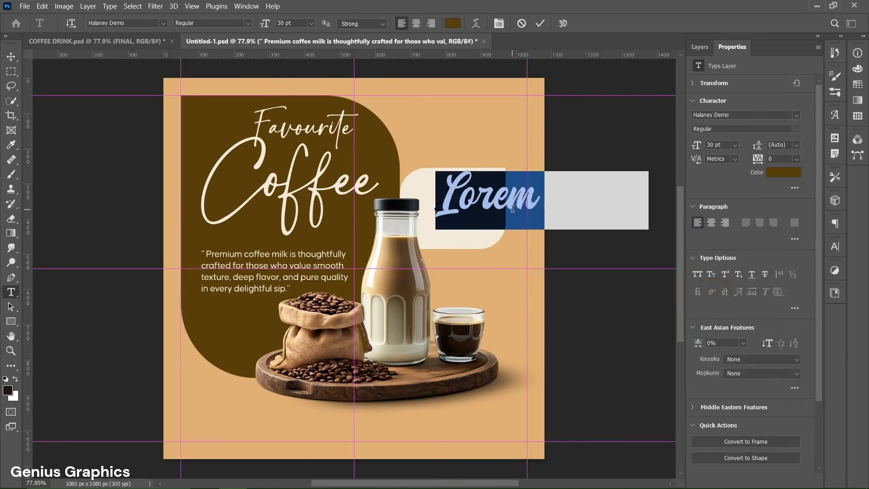
text(25%)
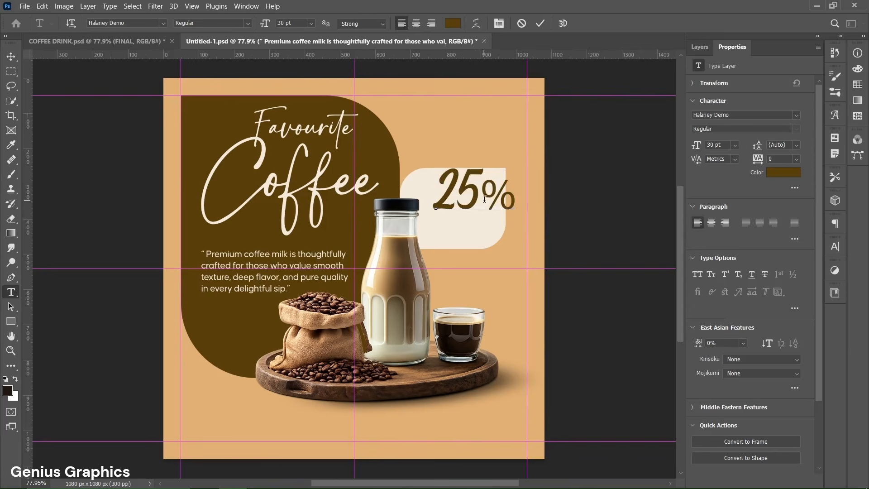
- Set the percent sign of "25%" to Century Gothic Regular and make it superscript
drag(483, 199, 513, 197)
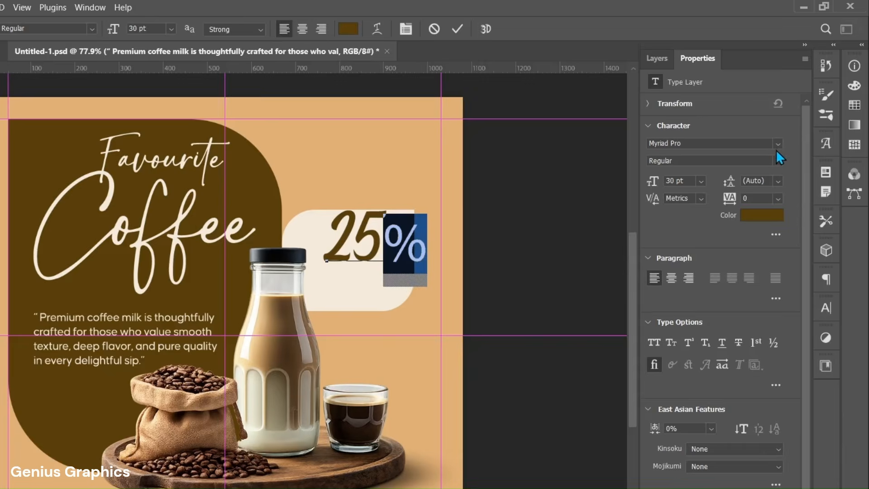
click(795, 117)
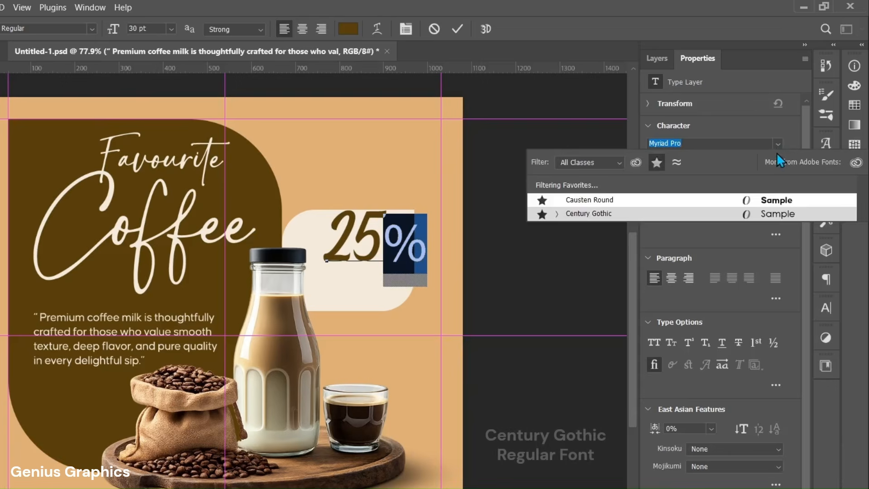
click(739, 214)
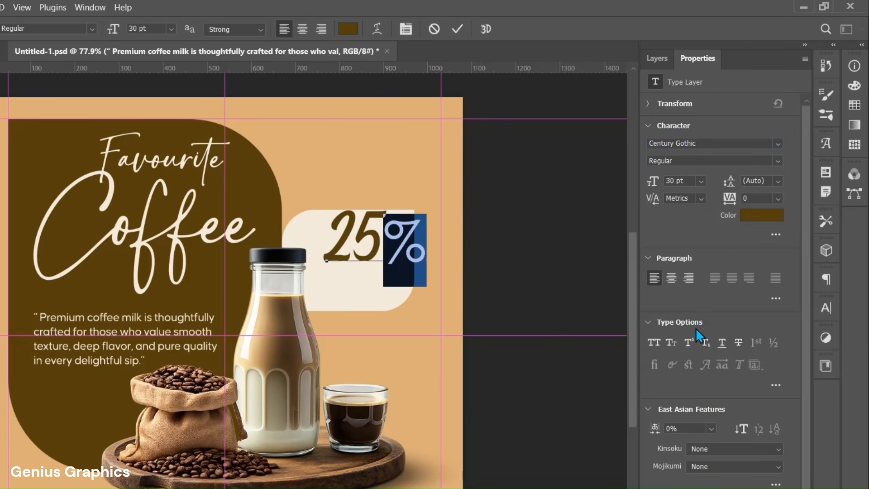
click(688, 342)
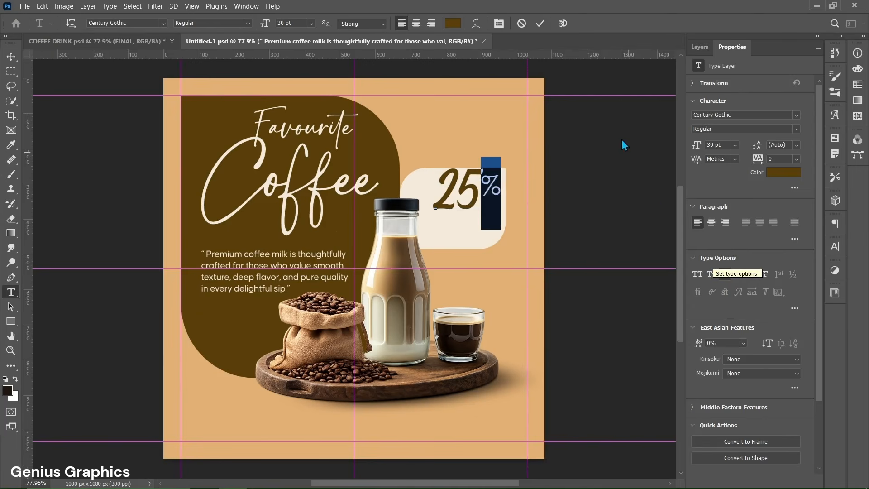
click(539, 23)
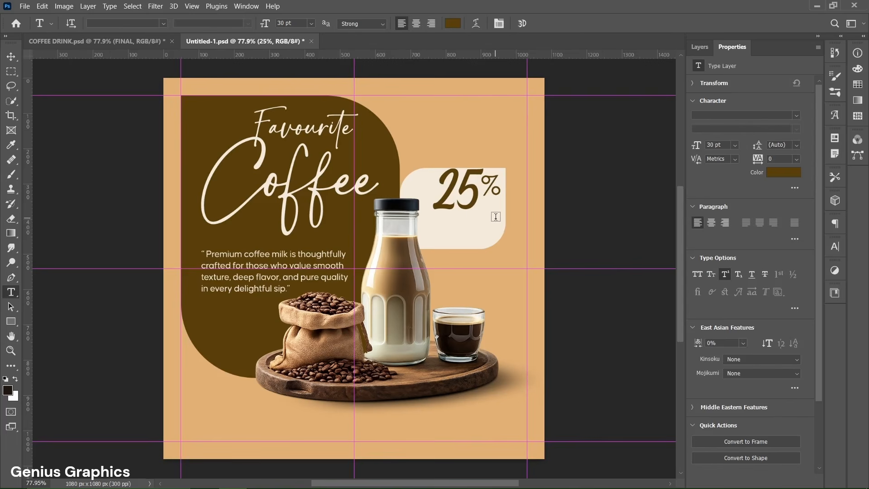
- Move "25%" lower within the cream shape and place a duplicate of it just above
click(699, 47)
key(v)
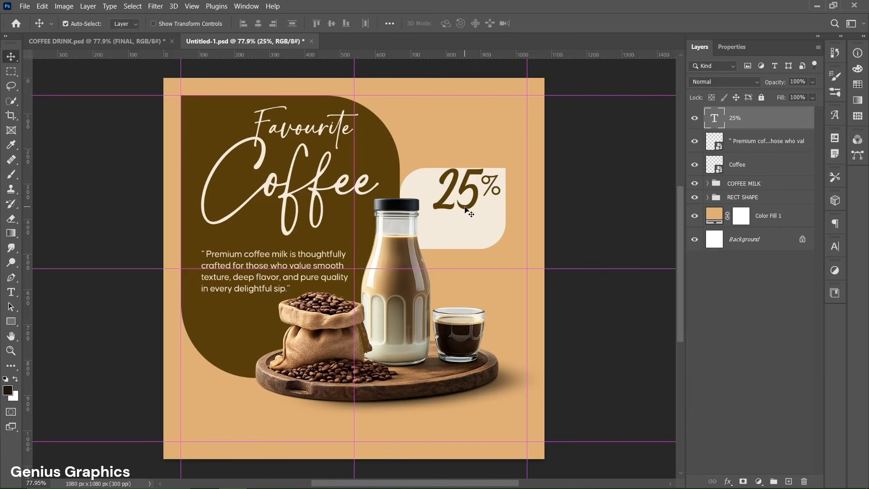
drag(465, 209, 458, 191)
- Change the upper "25%" copy to "SPECIAL" in Century Gothic Regular at 9 pt, with superscript turned off
double_click(459, 191)
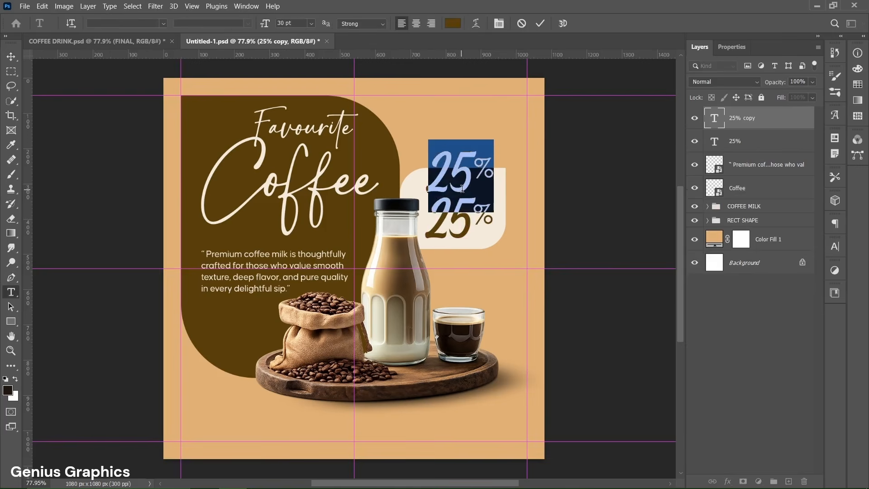
click(735, 55)
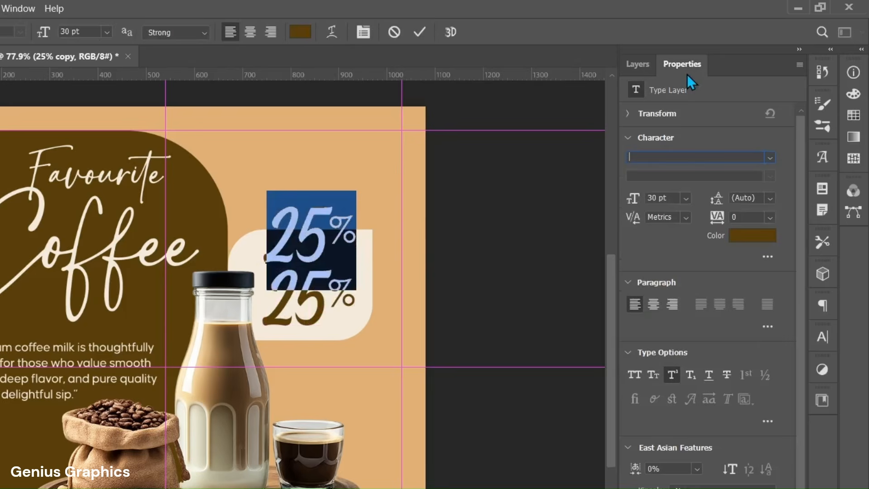
click(768, 156)
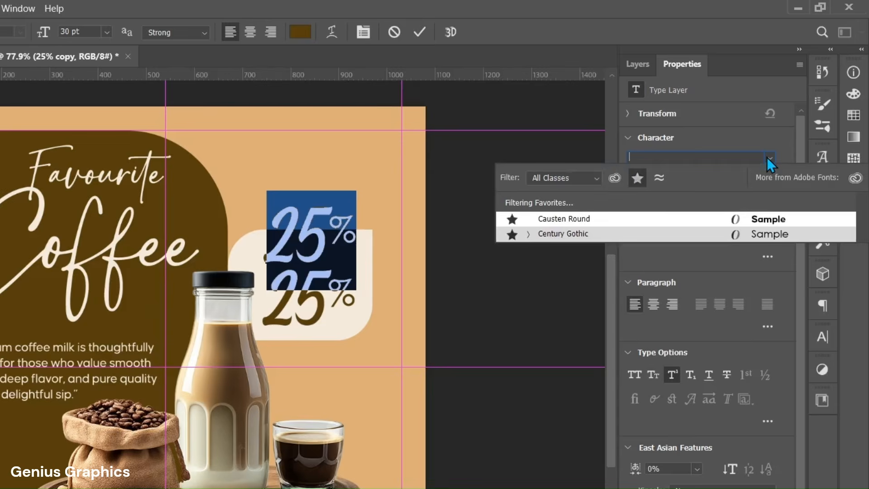
click(701, 235)
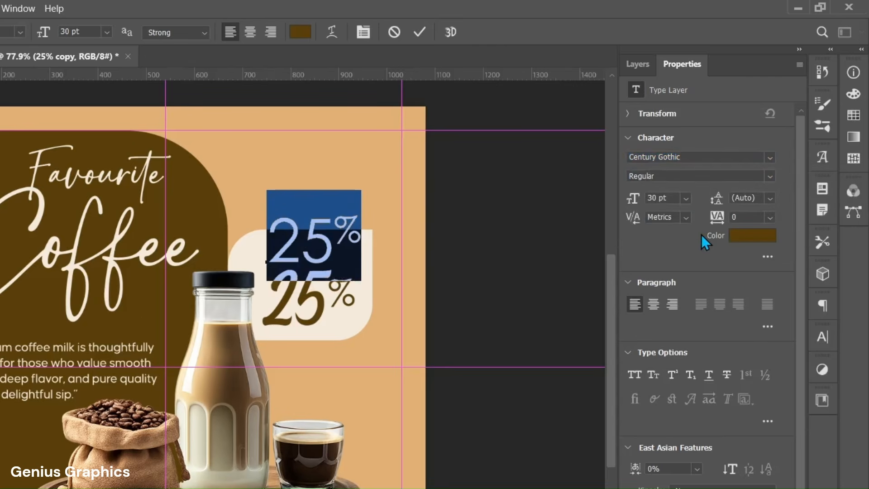
click(686, 197)
click(679, 254)
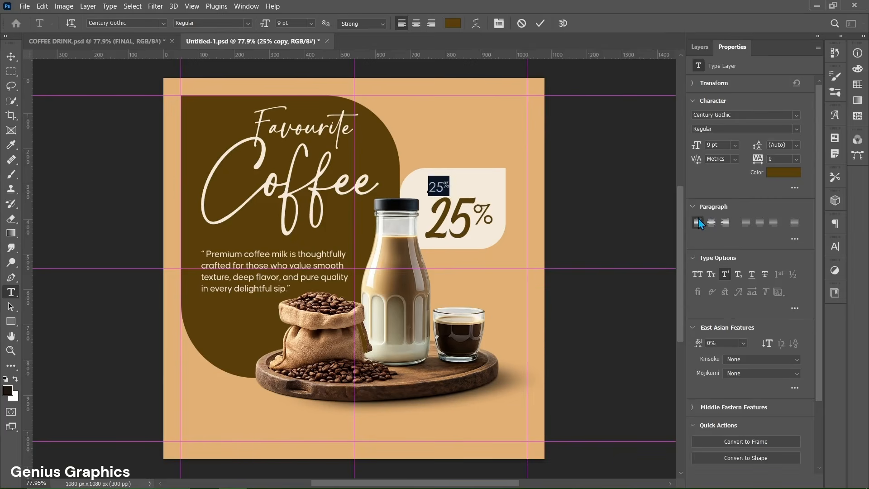
click(724, 274)
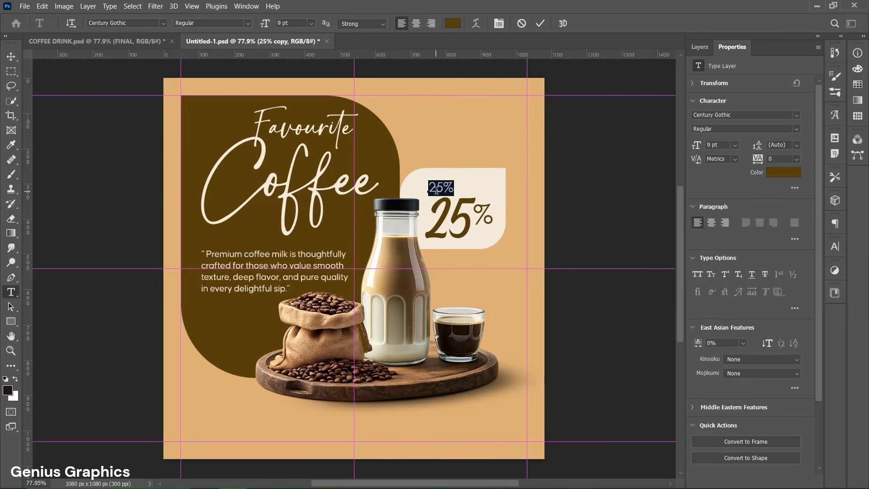
text(SPECIAL)
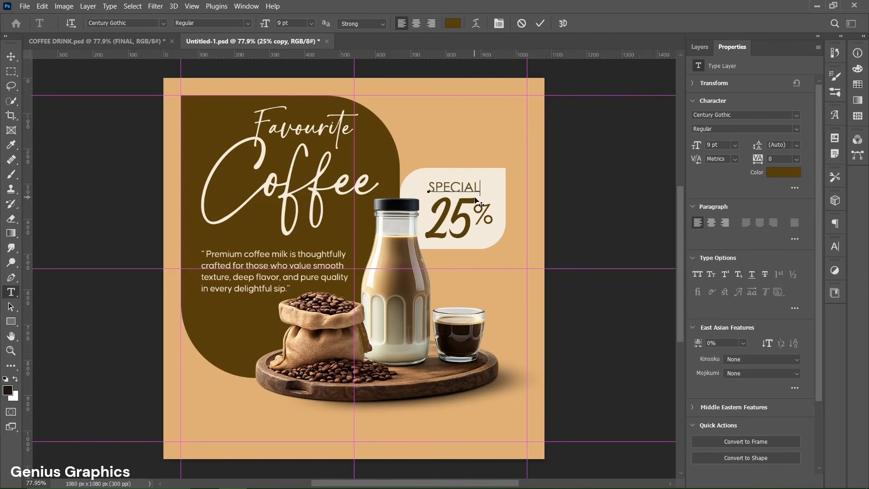
key(ctrl+Return)
- Duplicate "SPECIAL" beneath the percent sign and change the copy to "OFF" in Century Gothic Bold Italic at 8 pt
key(v)
drag(471, 187, 510, 240)
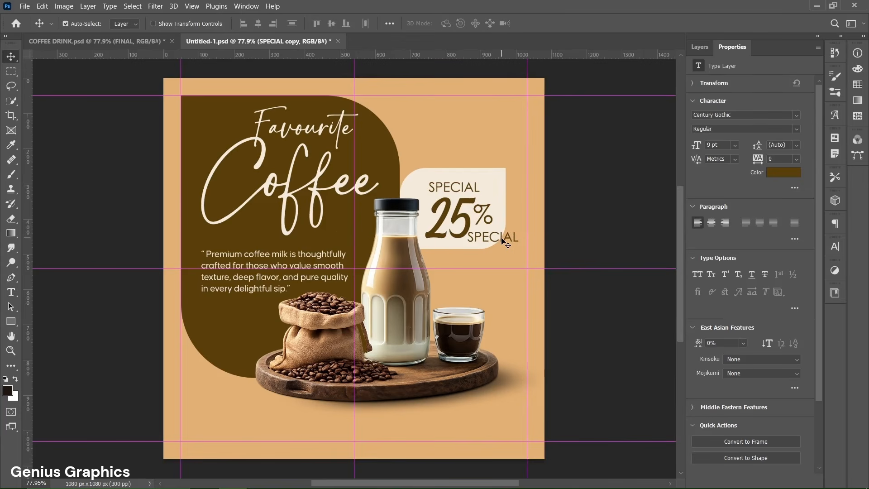
double_click(502, 236)
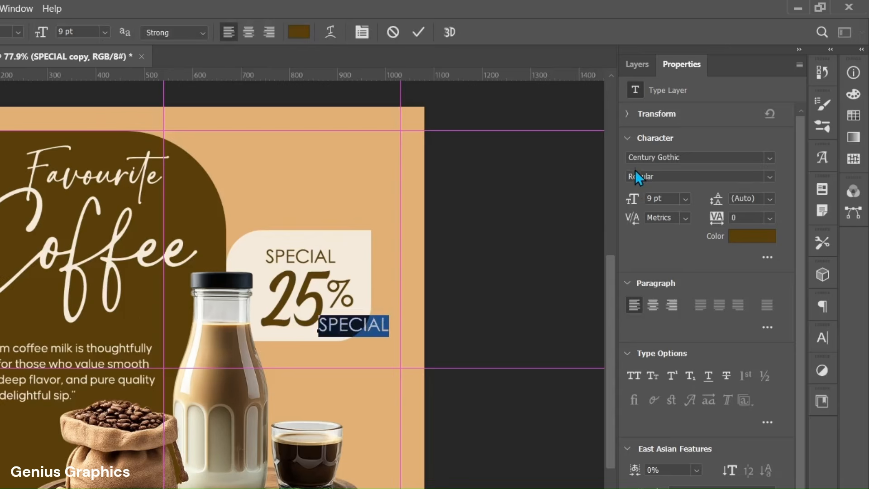
click(770, 178)
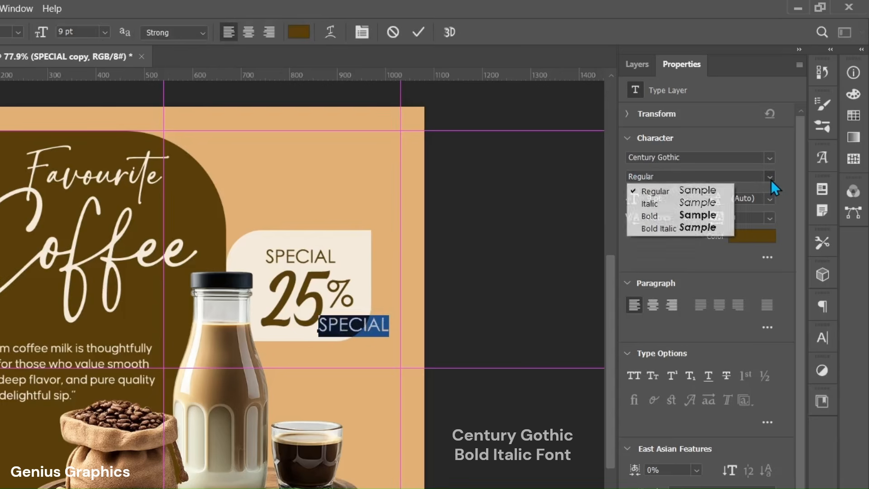
click(707, 226)
click(685, 200)
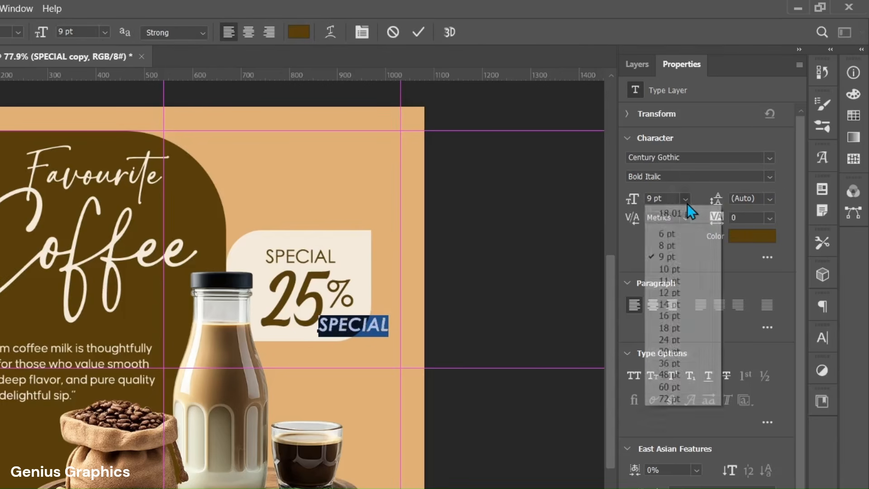
click(685, 241)
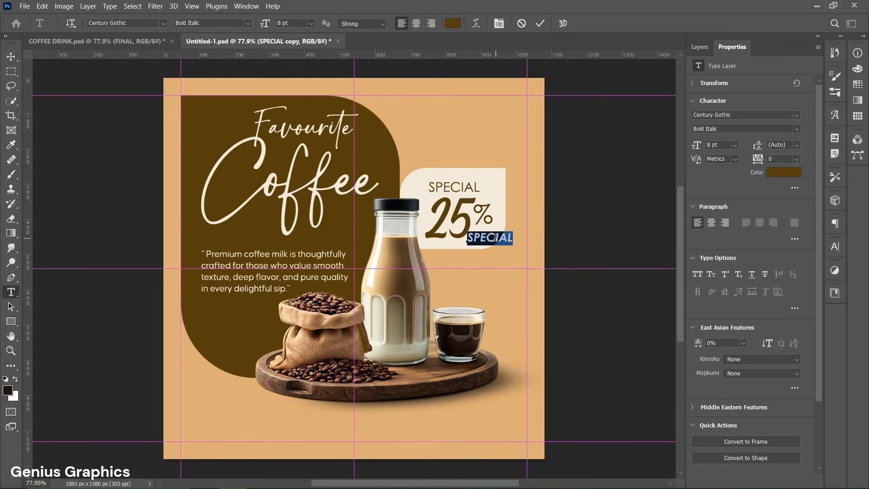
text(OFF)
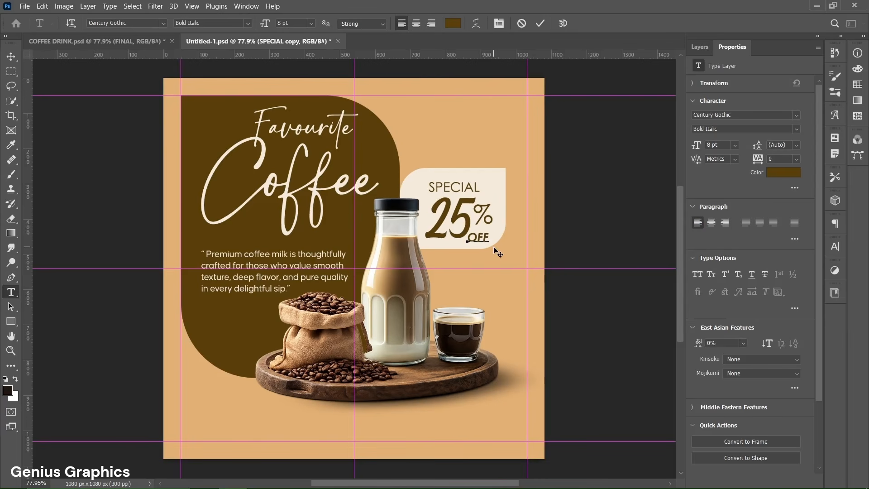
- Commit the "OFF" text and nudge "OFF" and "SPECIAL" slightly right so both sit closer to "25%"
click(541, 24)
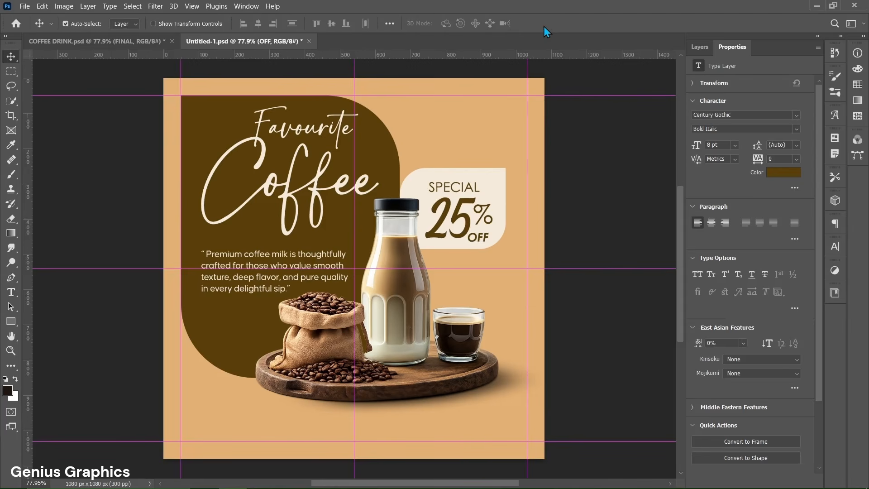
click(696, 52)
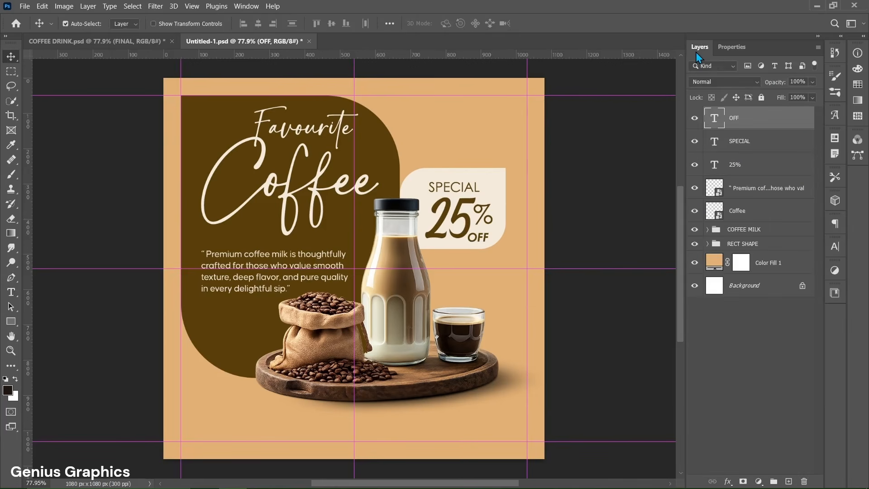
drag(484, 241, 488, 237)
drag(466, 194, 469, 196)
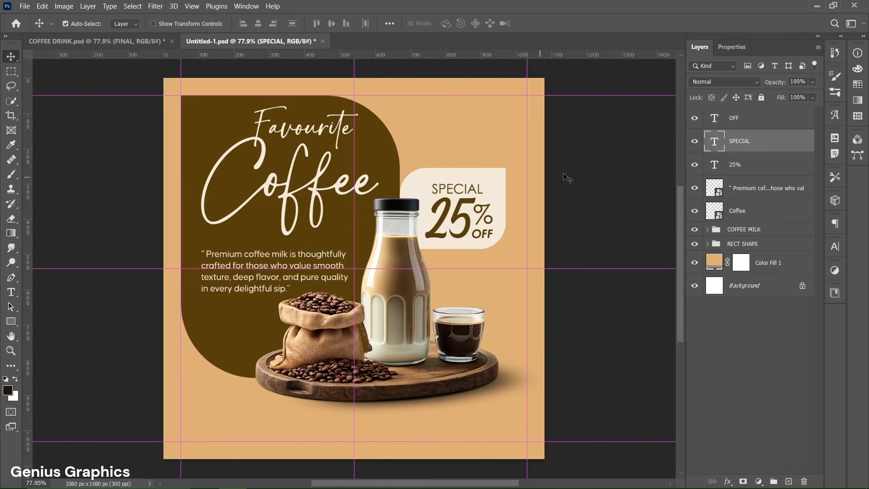
- Convert the OFF, SPECIAL and 25% text layers into one smart object named "25% OFF"
click(763, 121)
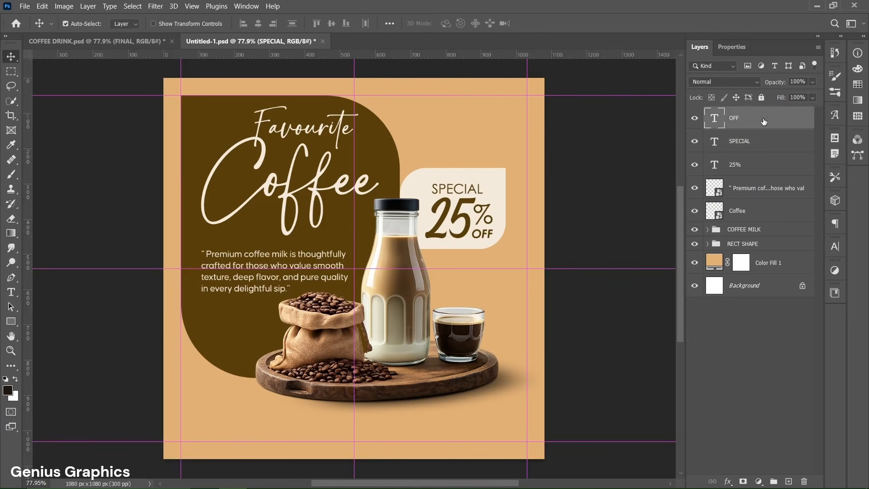
shift+click(761, 168)
right_click(761, 167)
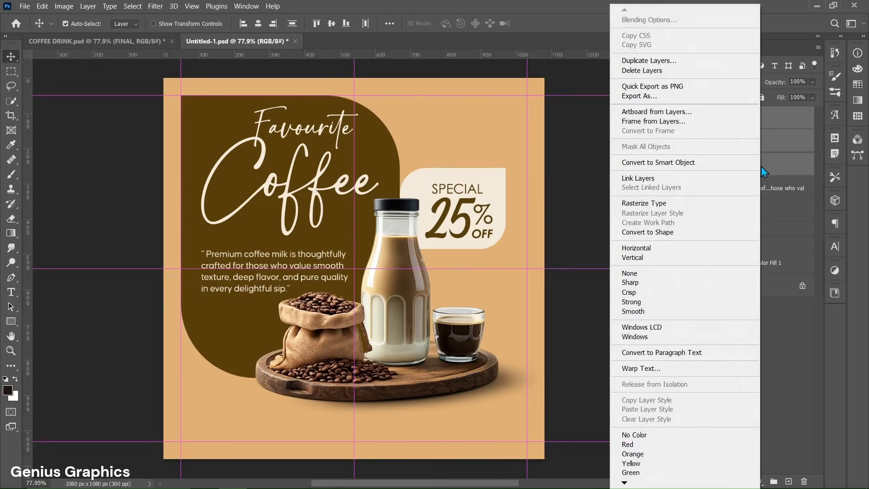
click(730, 168)
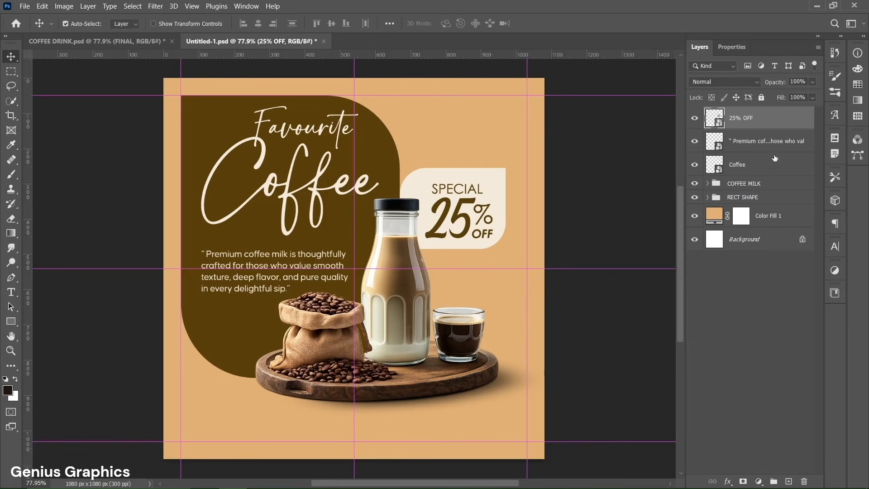
- Group the 25% OFF, description and Coffee layers and name the group "TEXT"
shift+click(775, 167)
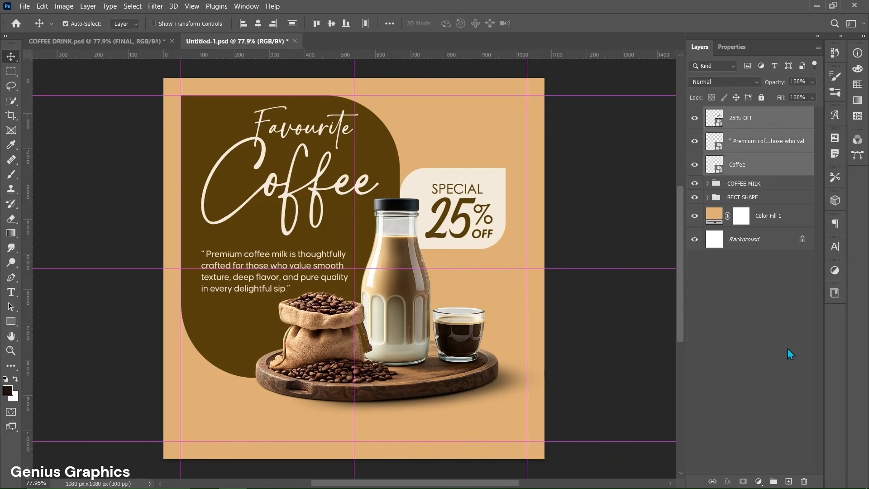
click(773, 480)
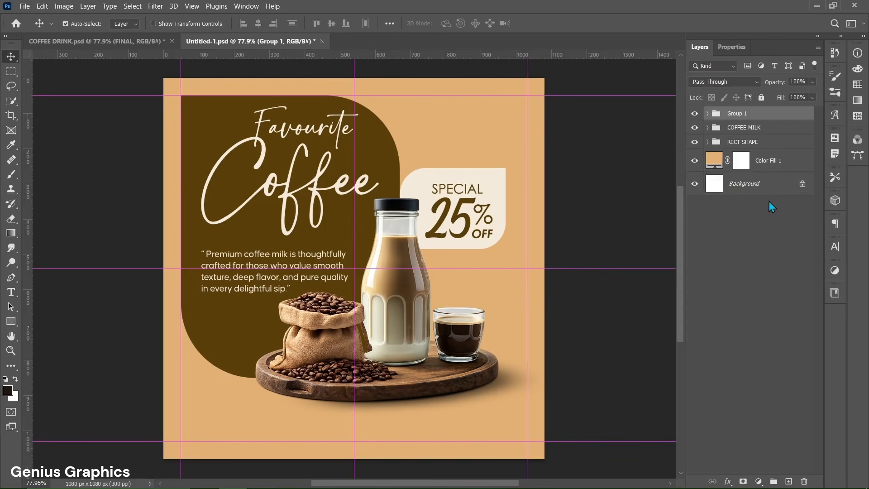
double_click(737, 113)
text(TEXT)
key(Return)
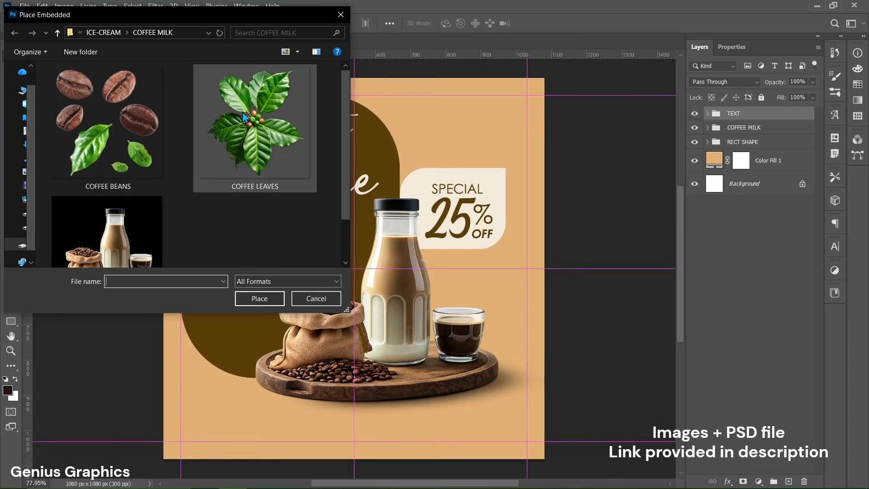
- Place the COFFEE LEAVES image, scale it to 4.83%, rotate it 43°, and move it into the poster's upper-right corner
click(255, 113)
click(258, 298)
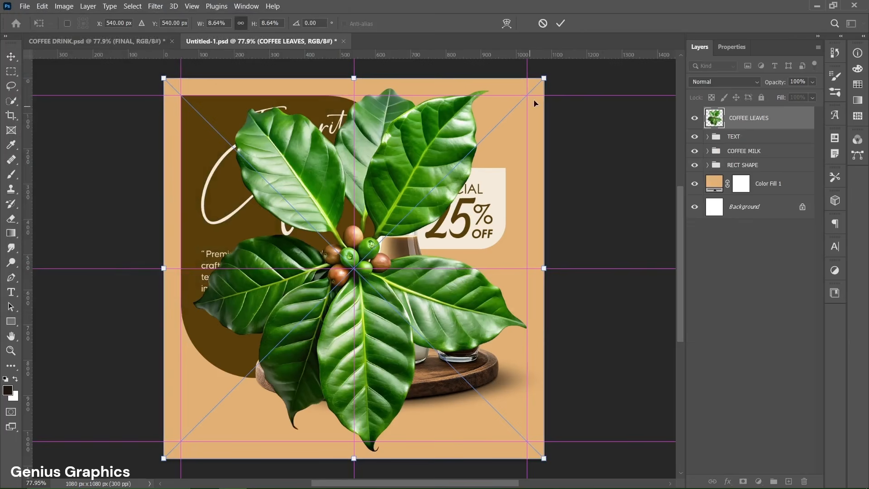
drag(543, 78, 461, 165)
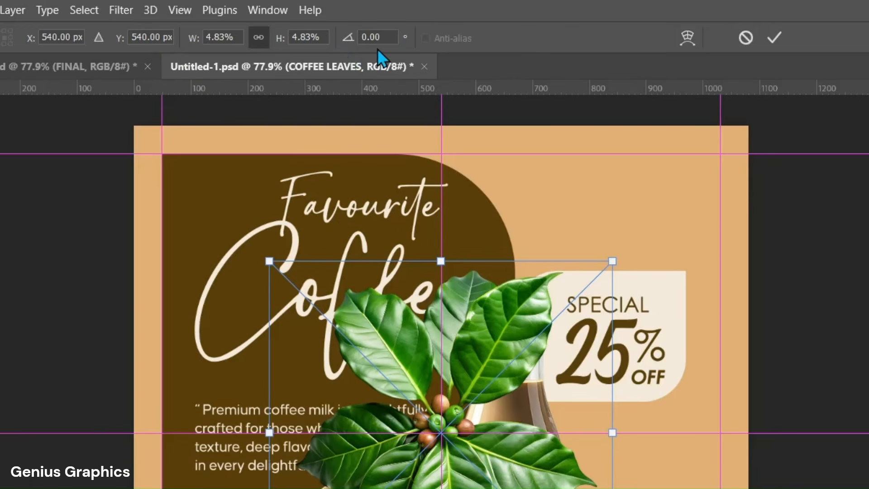
click(360, 40)
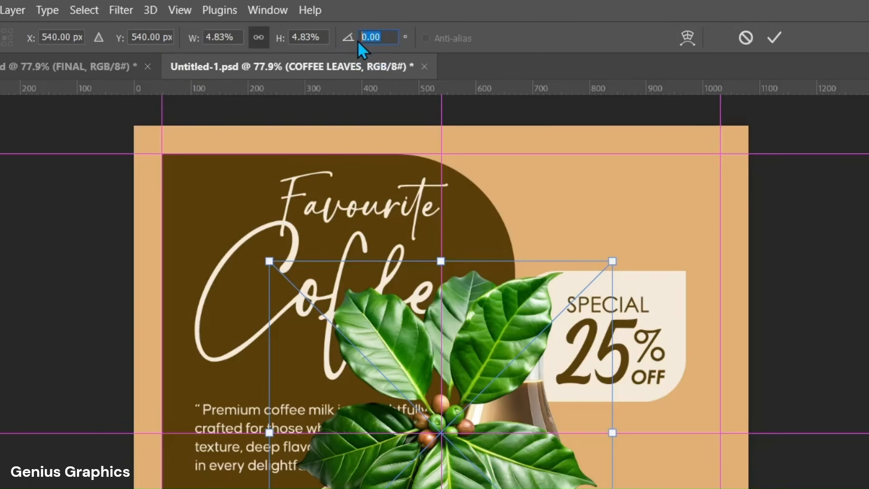
text(43)
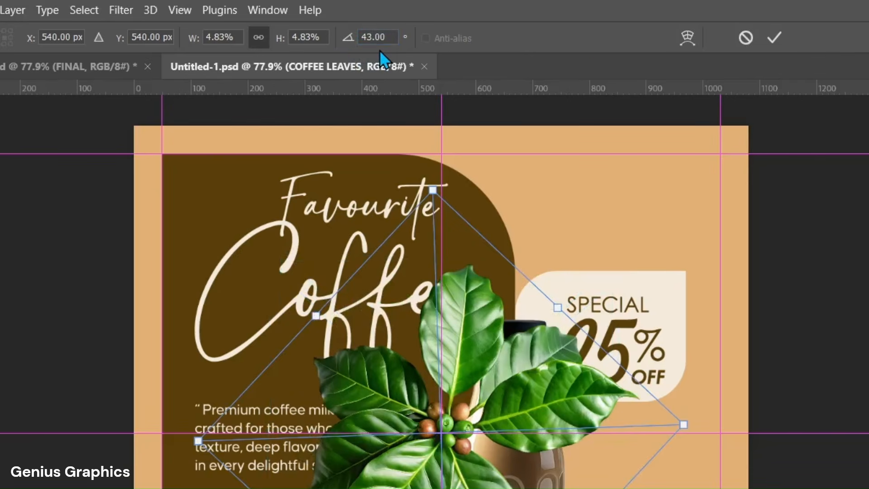
click(768, 43)
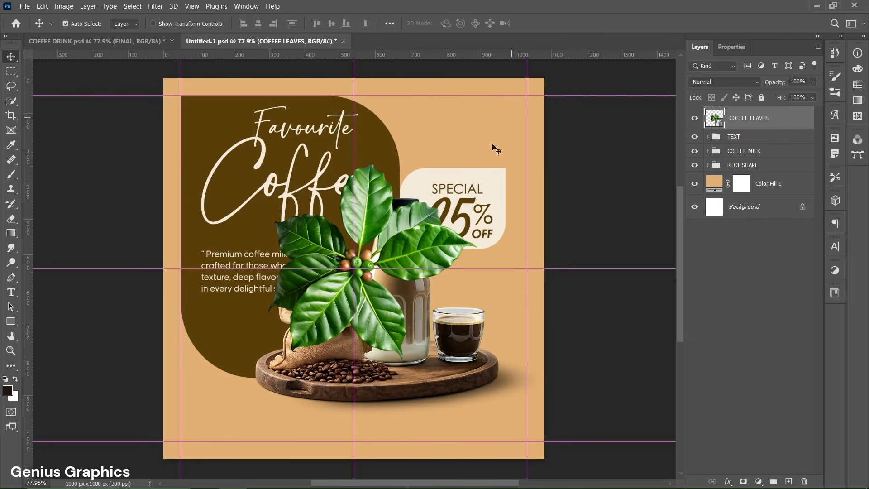
drag(370, 253, 541, 85)
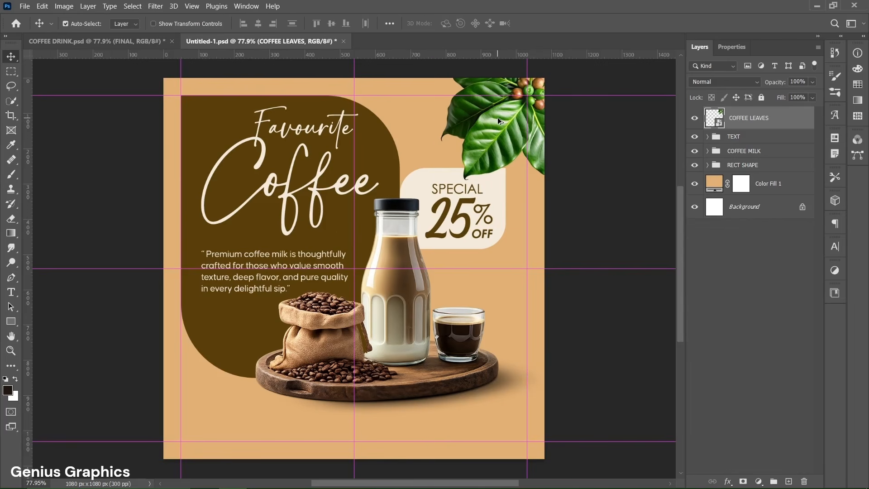
- Duplicate the coffee leaves over the product image, then scale the copy to 5.27% and rotate it to 46°
drag(497, 118, 306, 344)
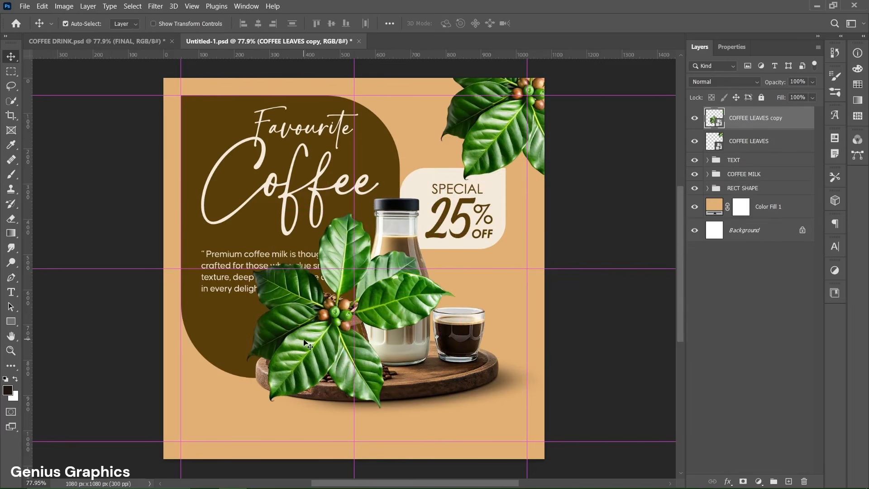
key(ctrl+t)
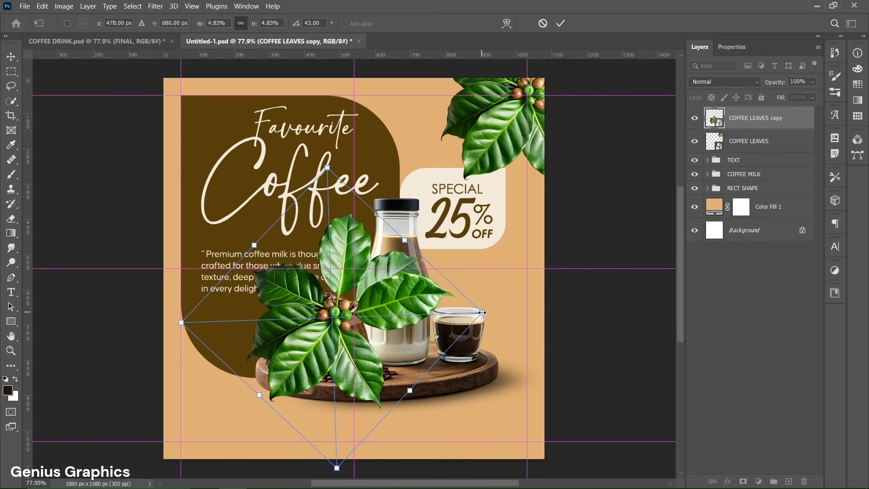
drag(482, 312, 495, 312)
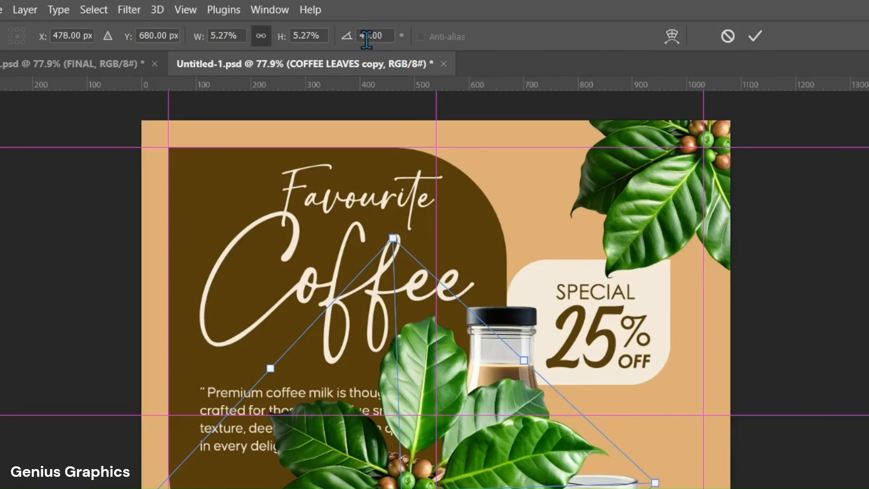
drag(370, 36, 356, 40)
text(46)
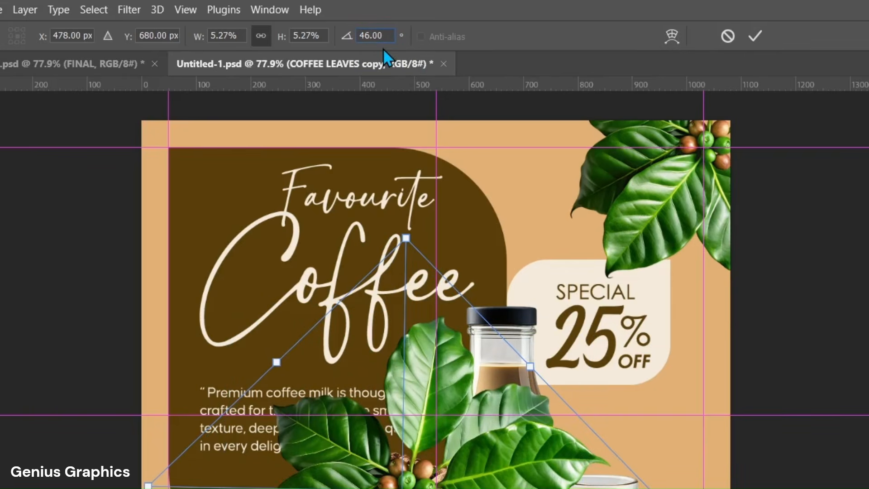
click(752, 38)
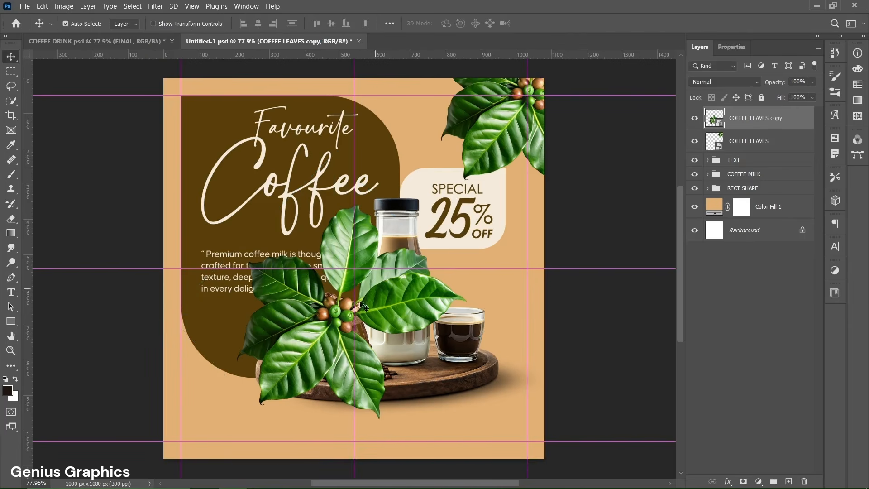
- Move the coffee leaves copy into the poster's lower-left corner, partly beyond the canvas edges
drag(344, 310, 178, 456)
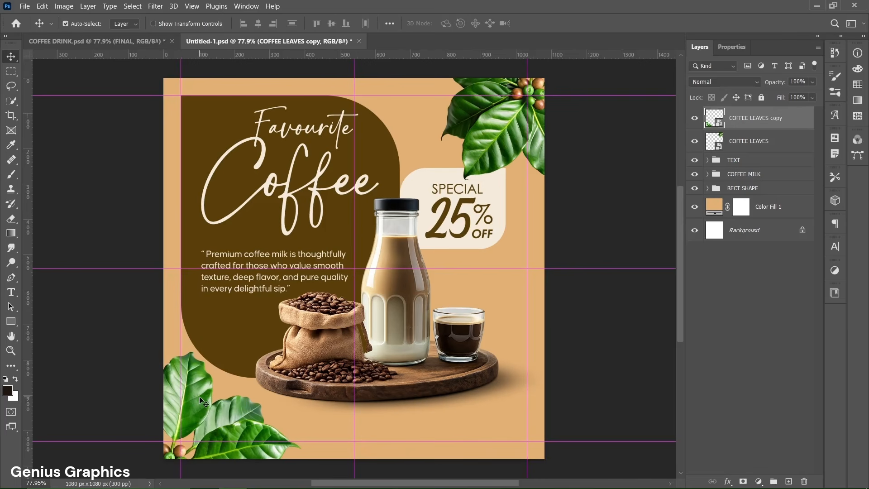
key(ctrl+t)
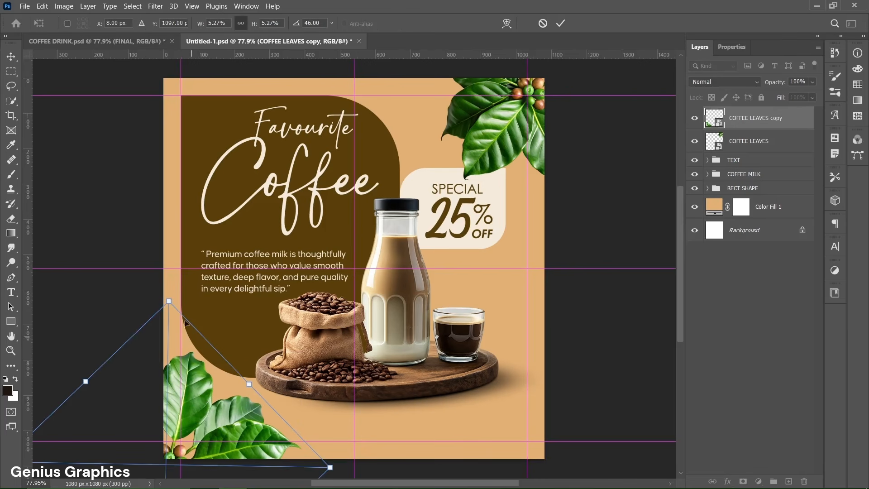
drag(169, 298, 170, 299)
click(559, 24)
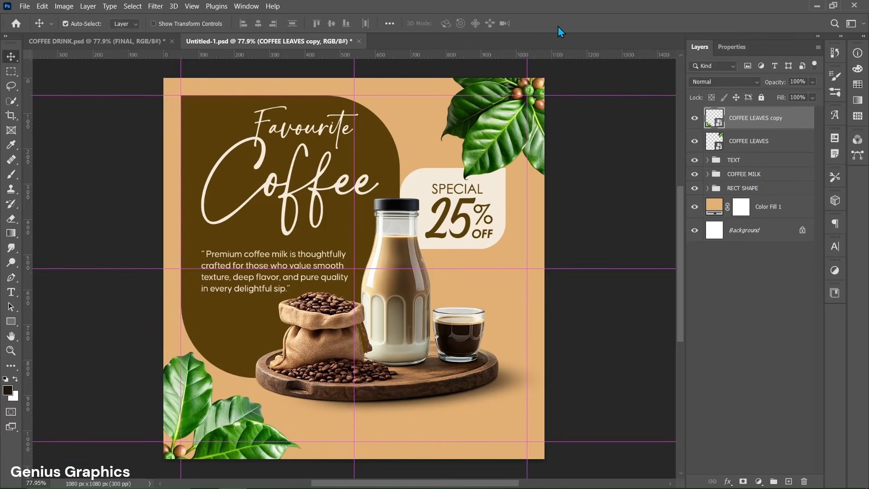
- Add a Multiply drop shadow in #201513 to the upper-right leaves, with 35% opacity, 115° angle, 20 px distance and 40 px size
click(508, 122)
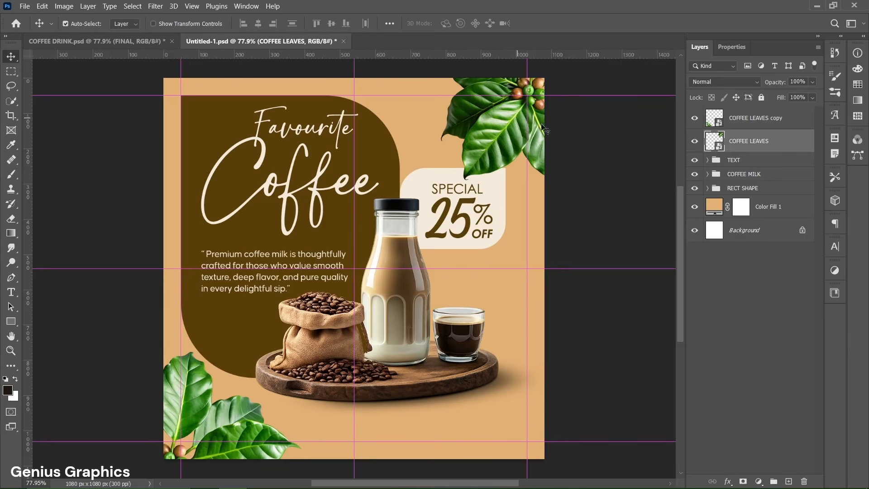
double_click(785, 144)
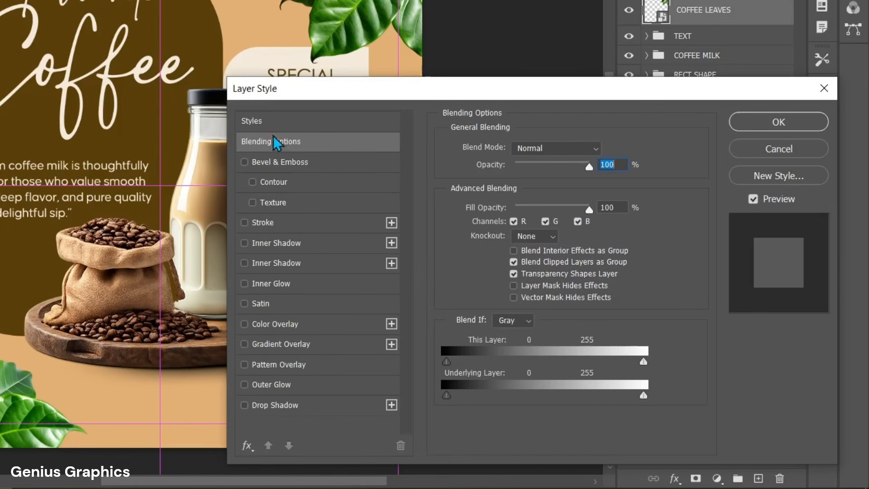
click(266, 404)
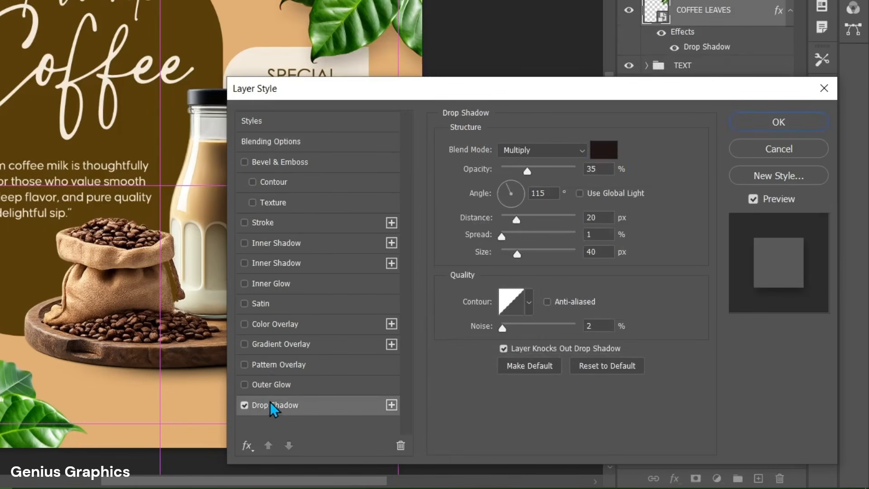
click(603, 150)
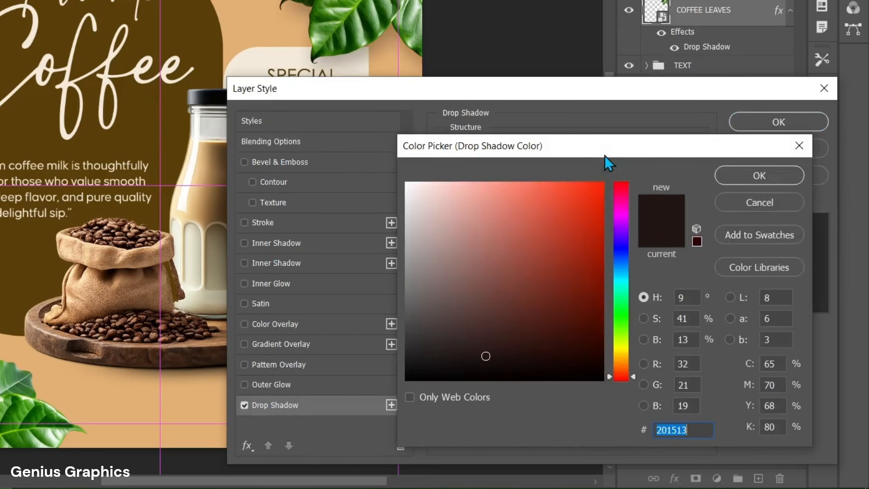
click(695, 428)
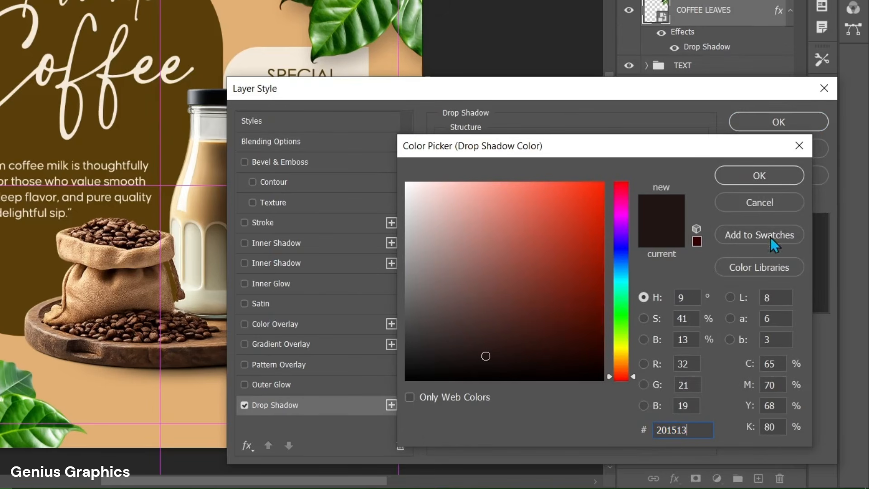
click(782, 180)
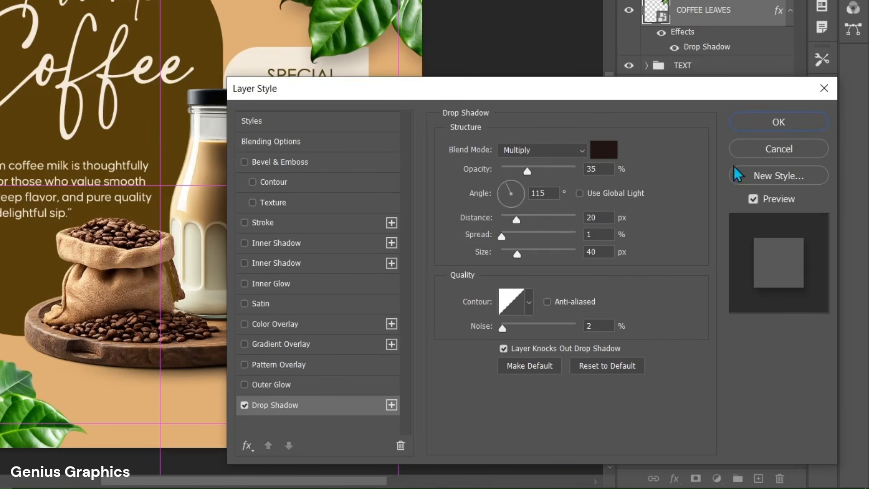
click(754, 128)
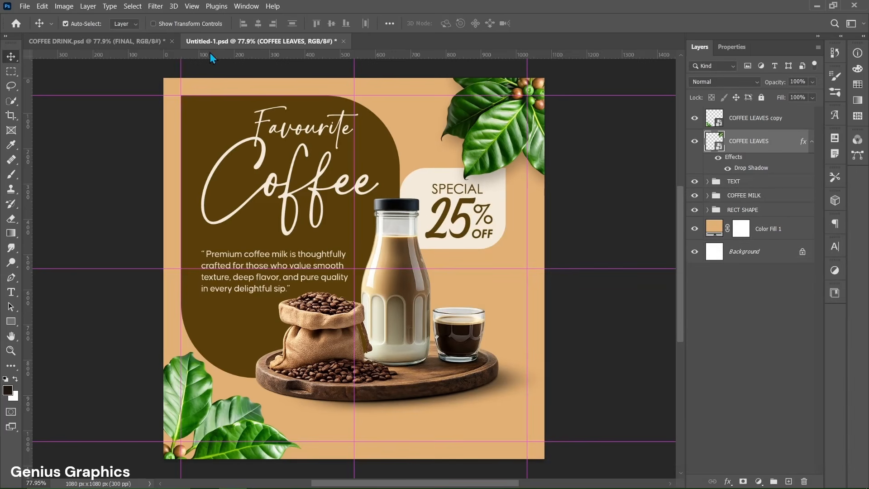
- Apply a Gaussian Blur with a 2 px radius to the upper-right coffee leaves
click(155, 6)
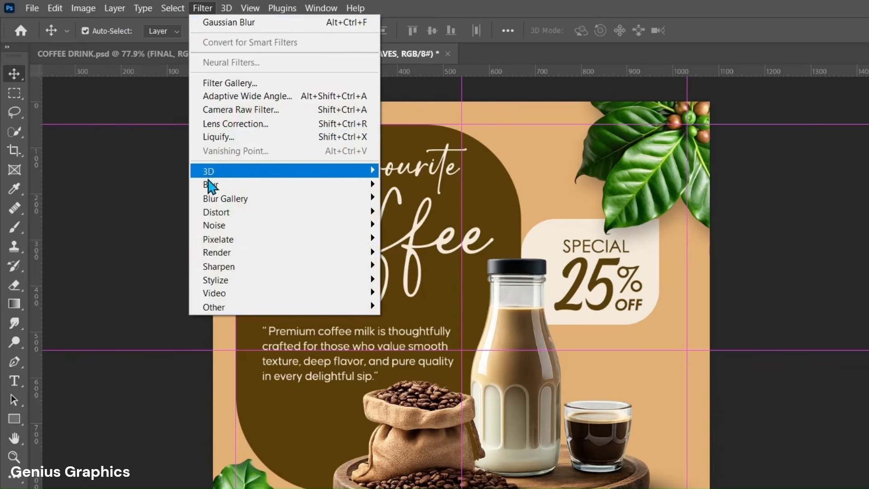
mouse_move(218, 185)
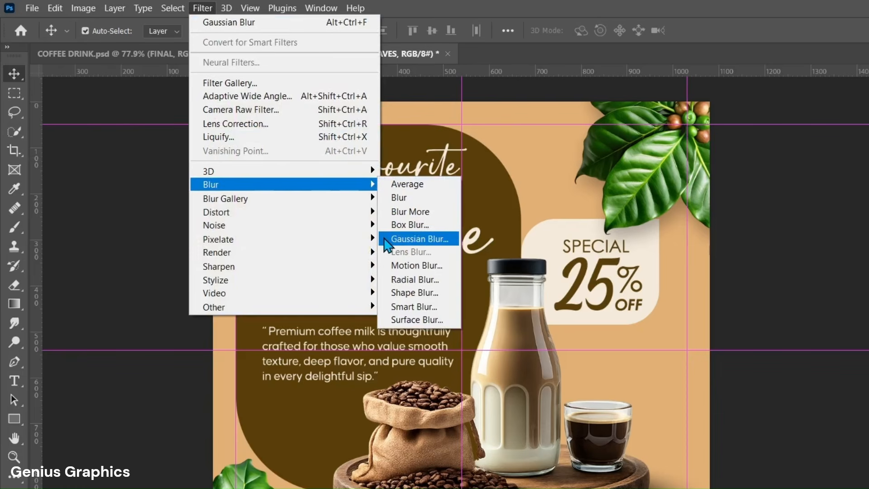
click(416, 239)
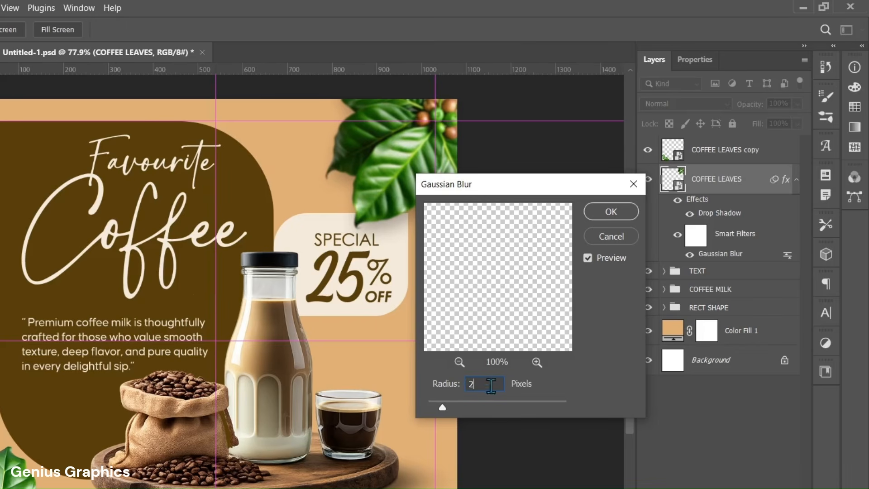
click(612, 211)
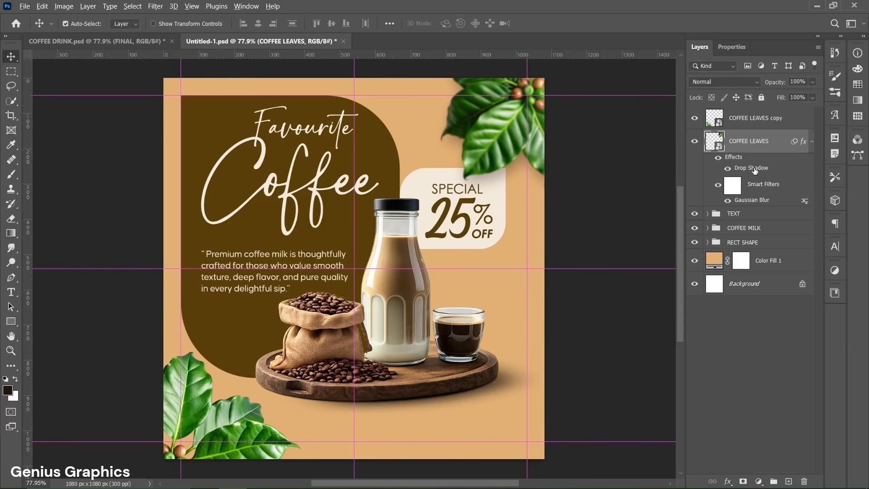
- Copy the drop shadow and Gaussian Blur from the upper-right leaves to the lower-left leaves, and set the copied blur's radius to 3 px
drag(753, 169, 758, 124)
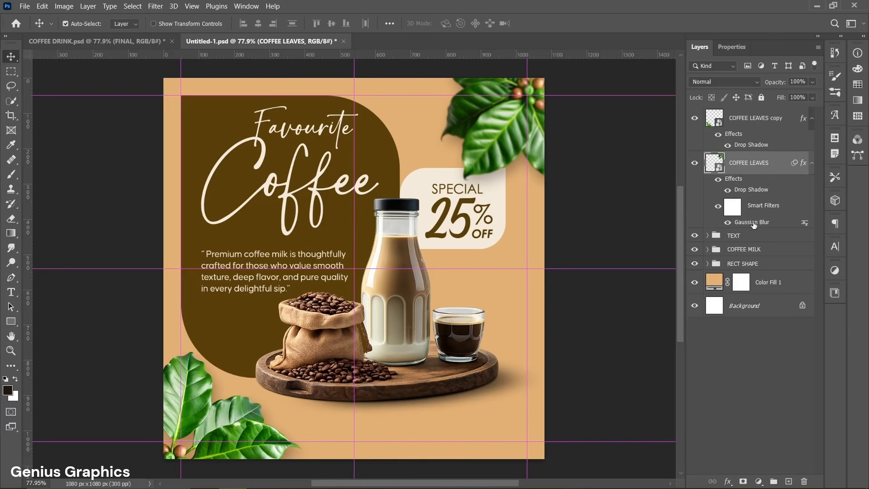
drag(753, 225, 762, 136)
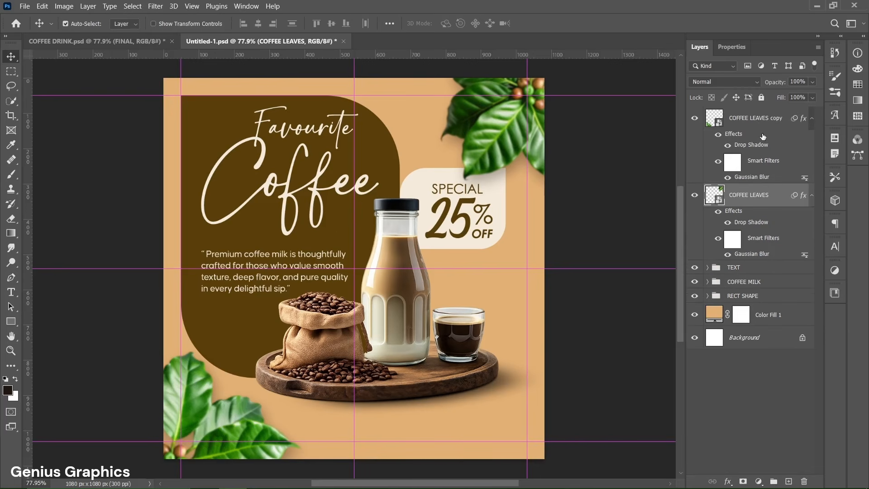
click(764, 176)
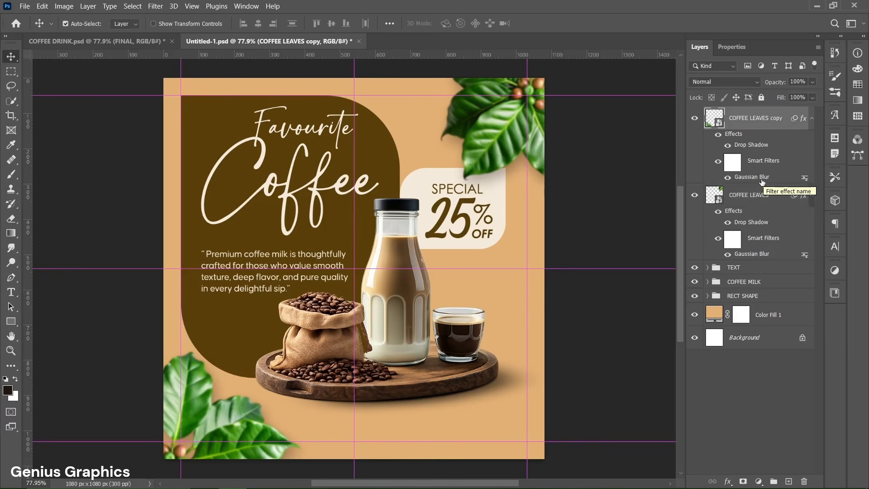
double_click(761, 178)
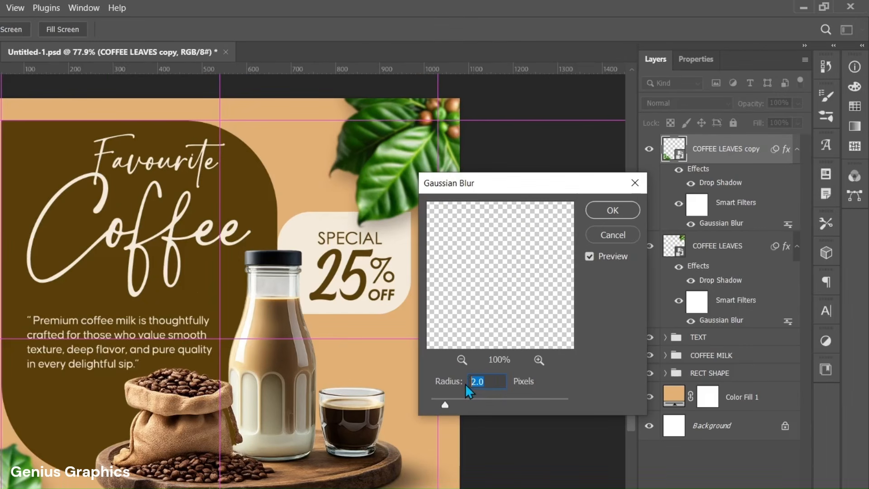
text(3)
click(610, 217)
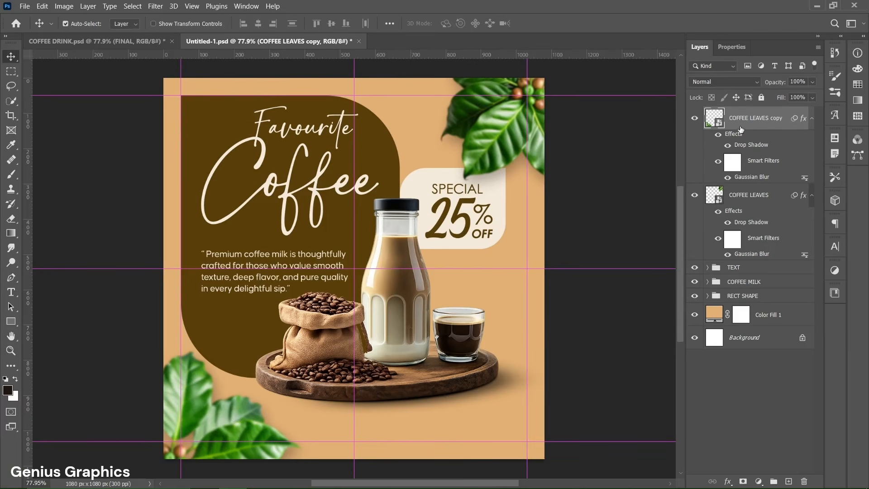
- Group the two coffee leaves layers into a group named COFFEE LEAVES
shift+click(736, 203)
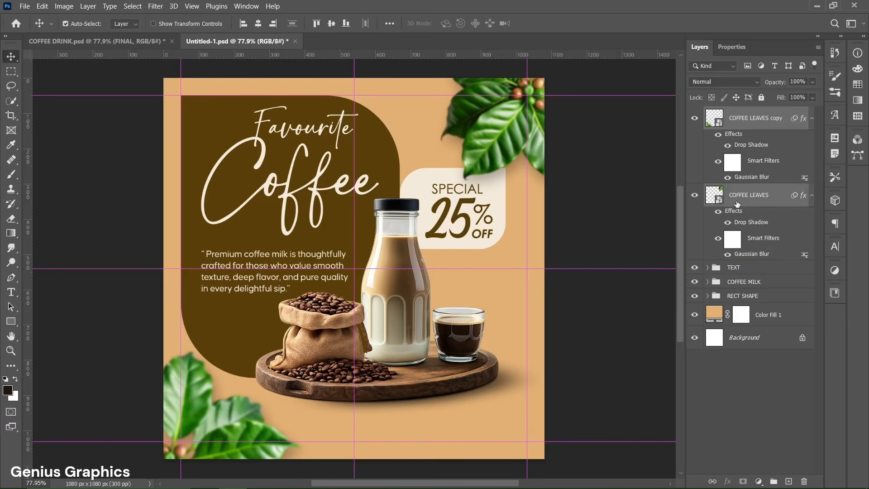
click(772, 480)
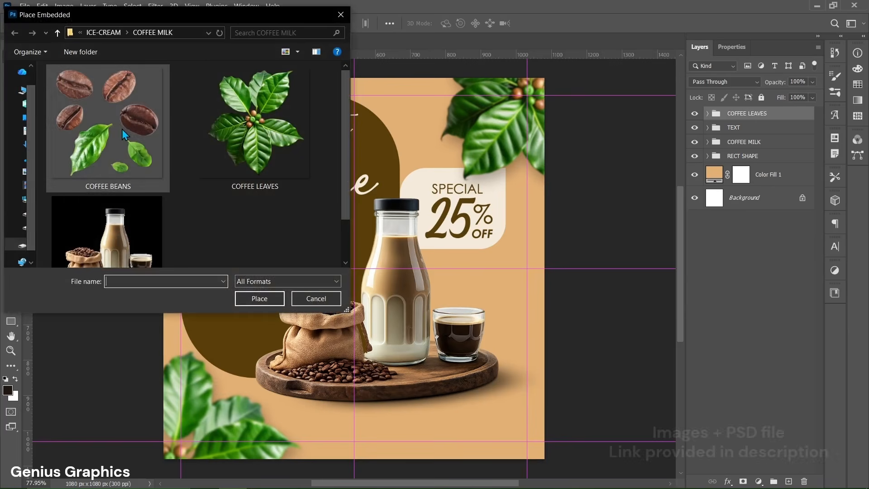
- Place the COFFEE BEANS image as an embedded file, scale it down around the canvas centre, and rasterize its layer
click(109, 129)
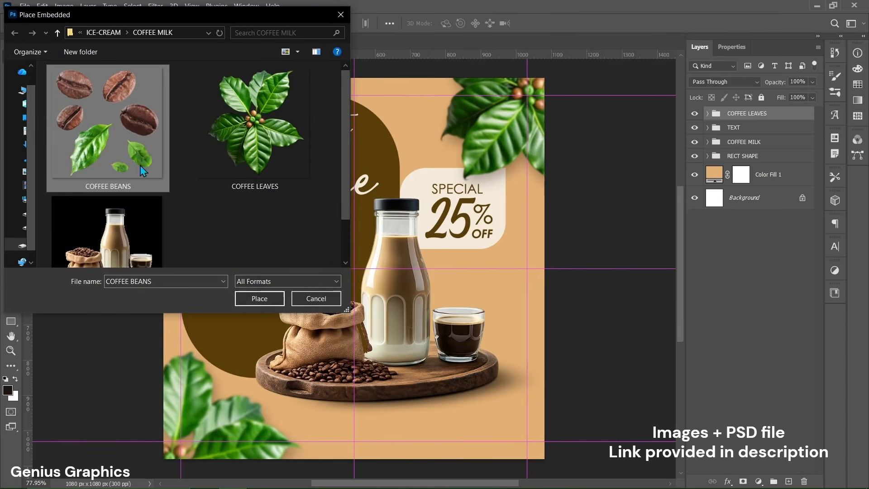
click(244, 298)
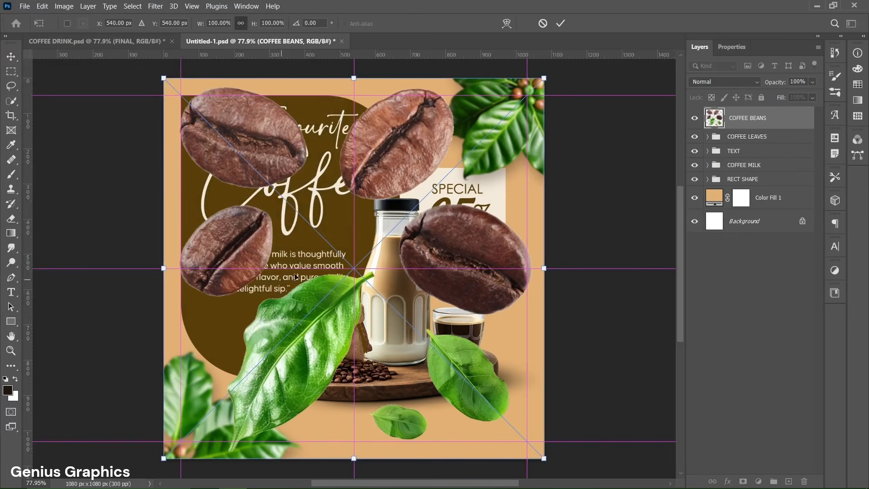
drag(544, 79, 463, 153)
click(560, 25)
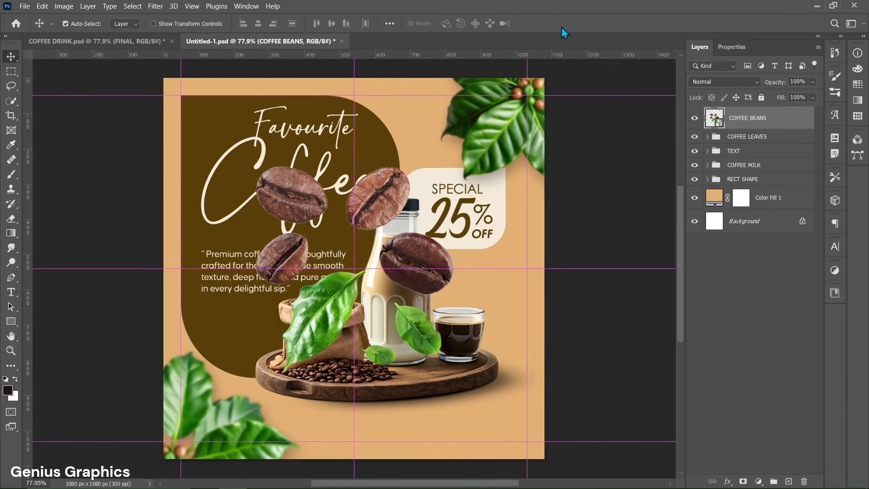
right_click(783, 120)
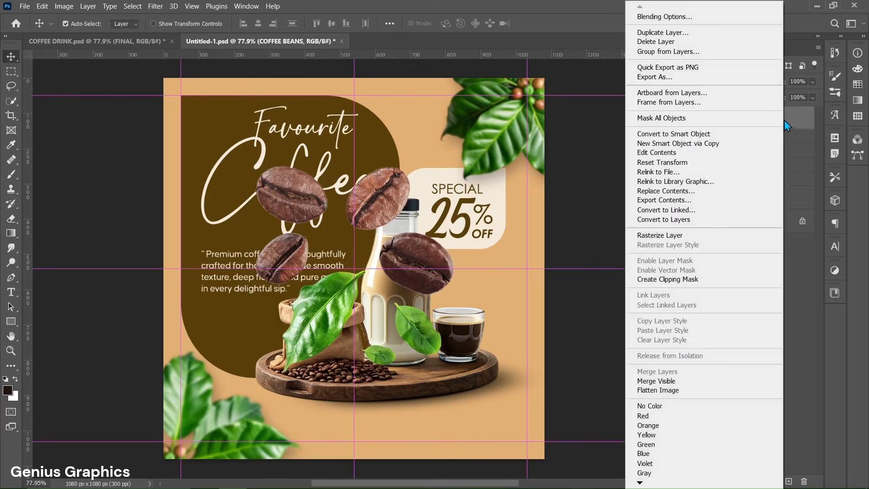
click(733, 237)
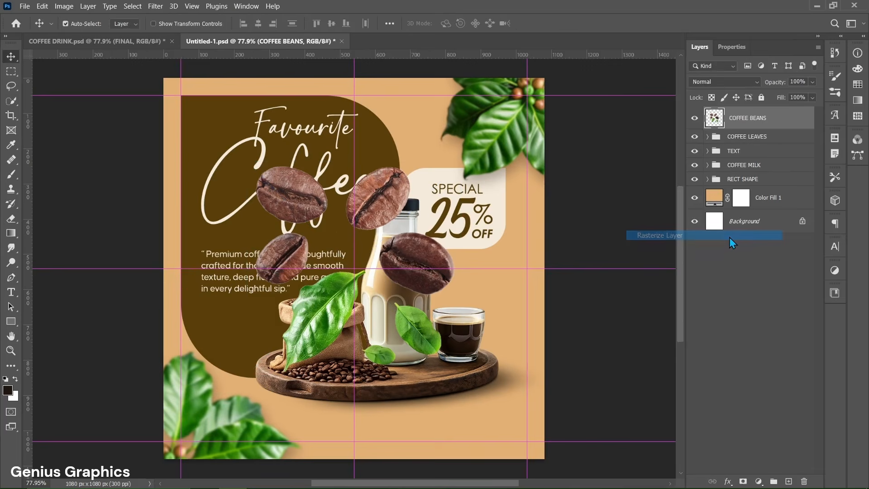
- Copy the two upper beans and the lower-left bean to separate layers with the Lasso tool, and delete the original COFFEE BEANS layer
click(11, 85)
click(43, 87)
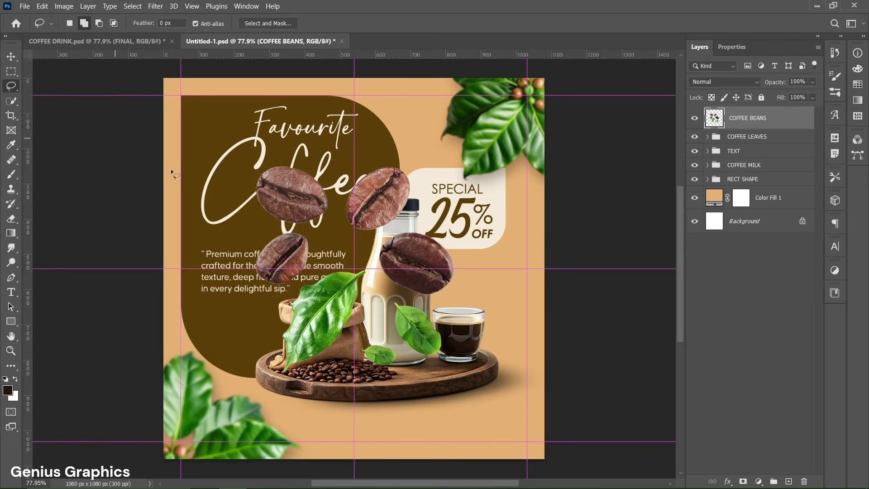
drag(292, 230, 247, 205)
key(ctrl+j)
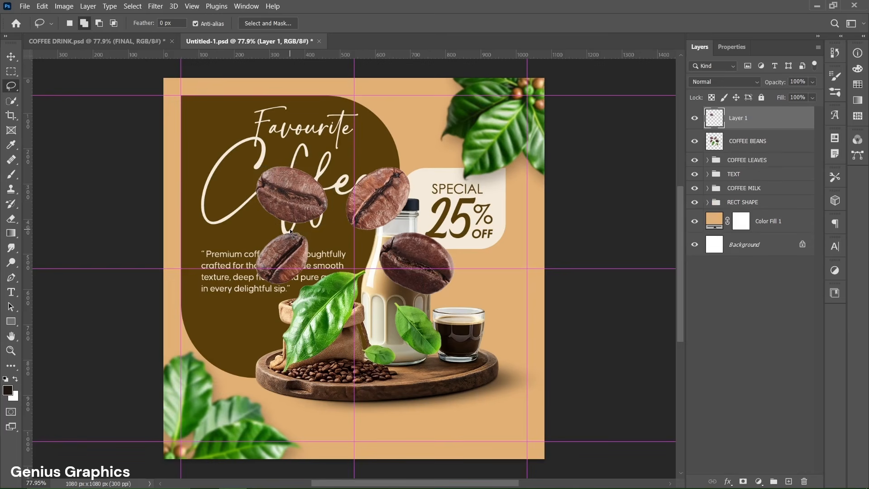
click(745, 141)
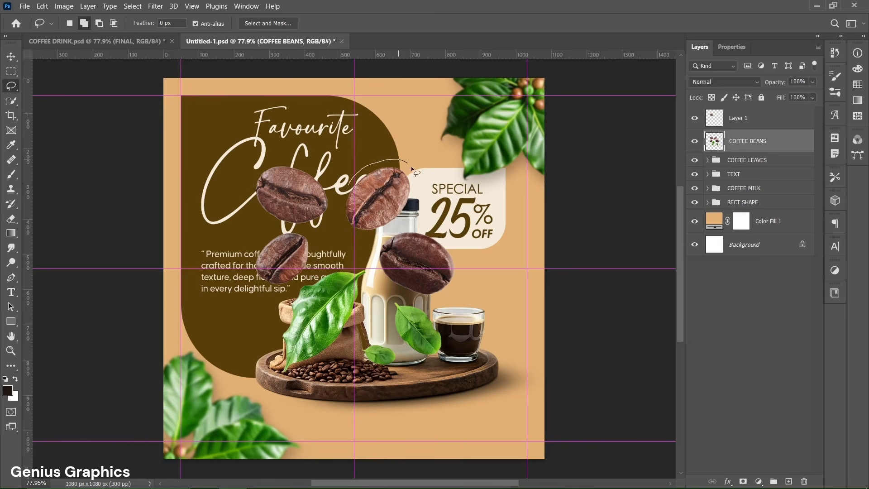
mouse_move(412, 169)
mouse_down()
mouse_move(343, 229)
mouse_move(351, 185)
mouse_up()
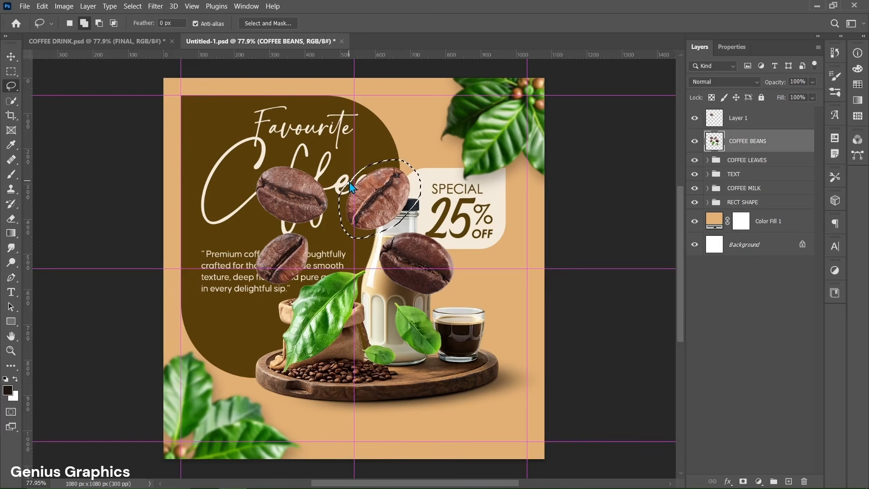
key(ctrl+j)
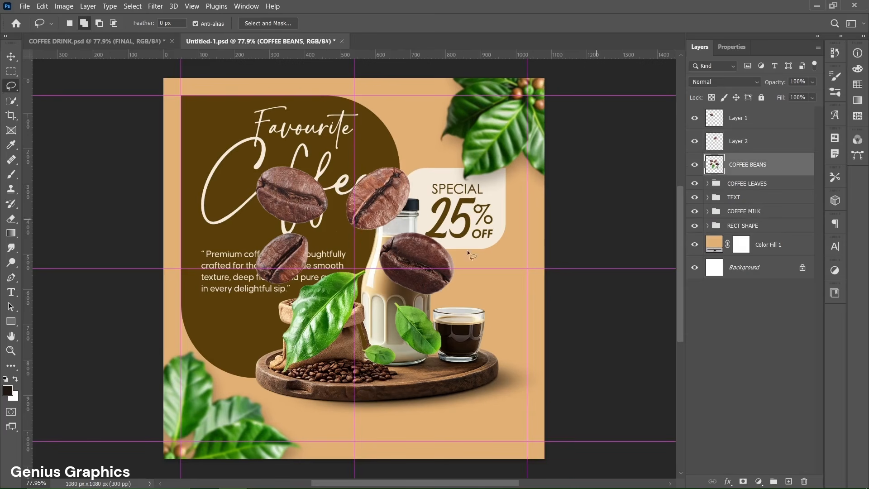
drag(286, 260, 294, 229)
key(ctrl+j)
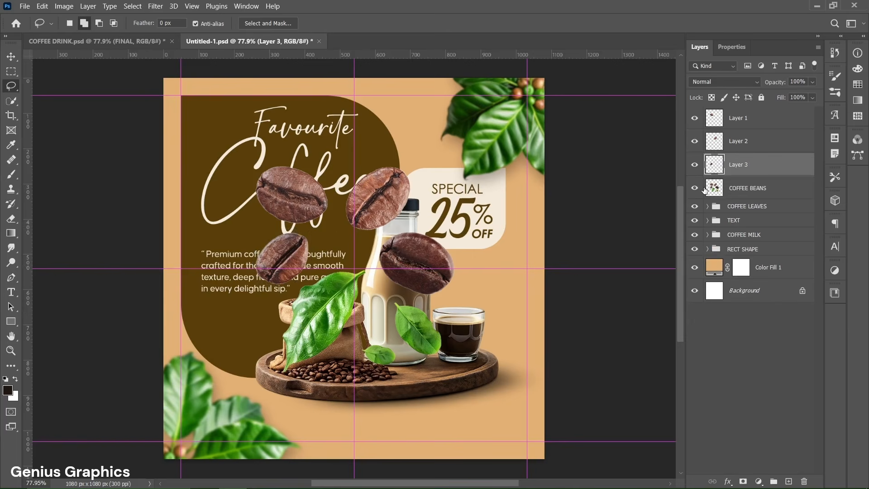
click(742, 192)
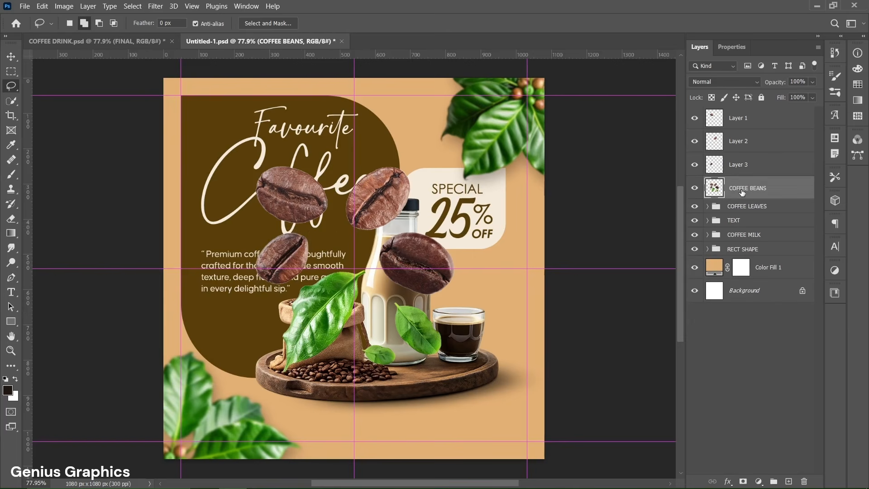
key(Delete)
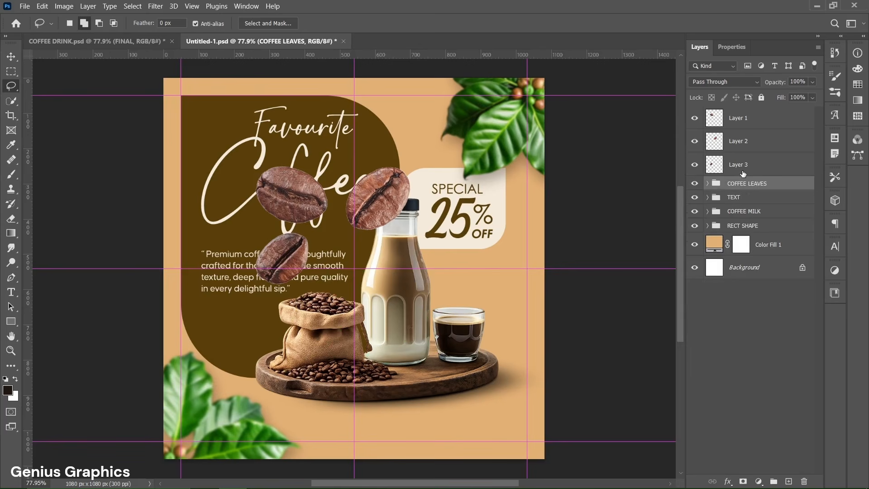
- Scale the Layer 2 bean to 54.24% and move it near the poster's top edge, between the brown shape and the leaves
click(743, 173)
key(v)
click(384, 220)
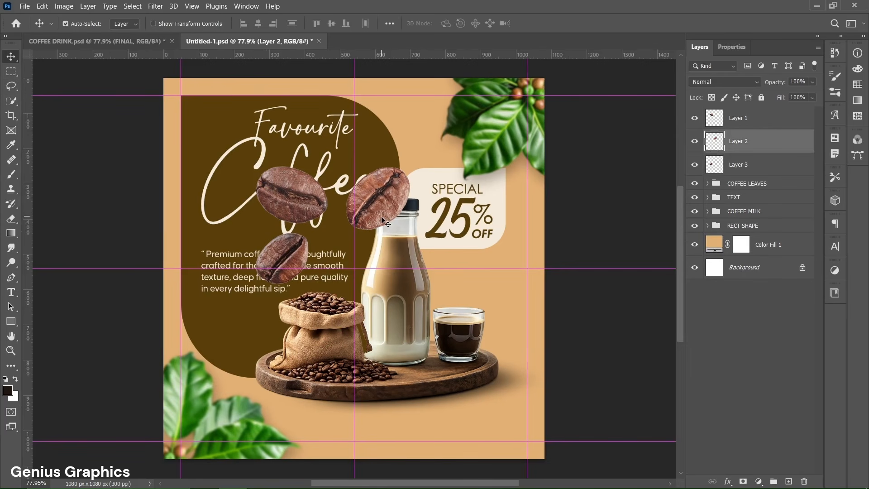
key(ctrl+t)
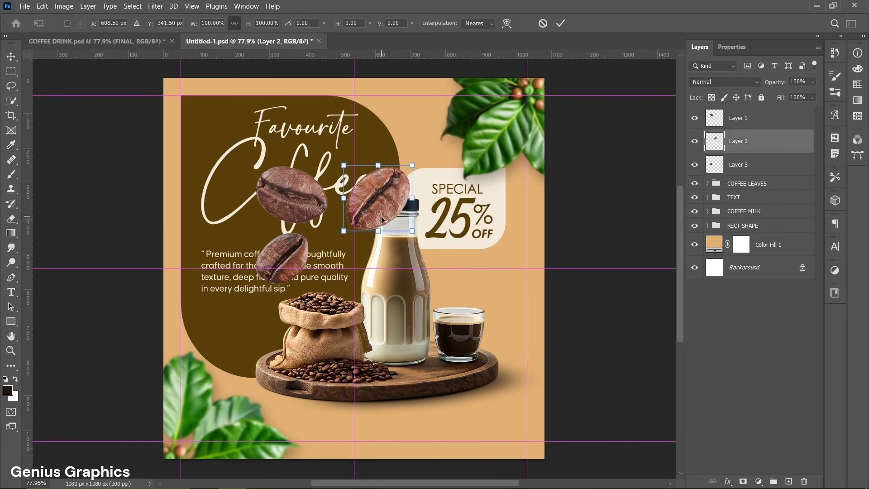
drag(345, 231, 405, 115)
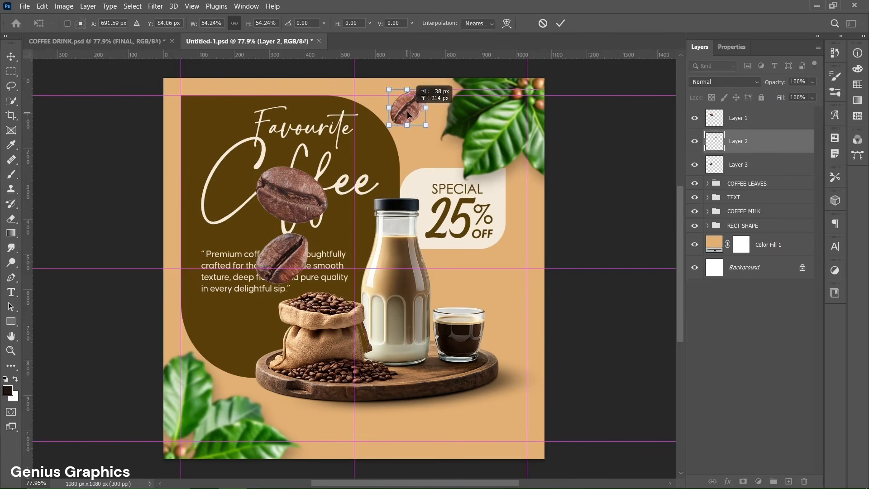
key(Return)
- Shrink the Layer 1 bean and move it onto the brown shape's left edge, just above the description text
click(303, 196)
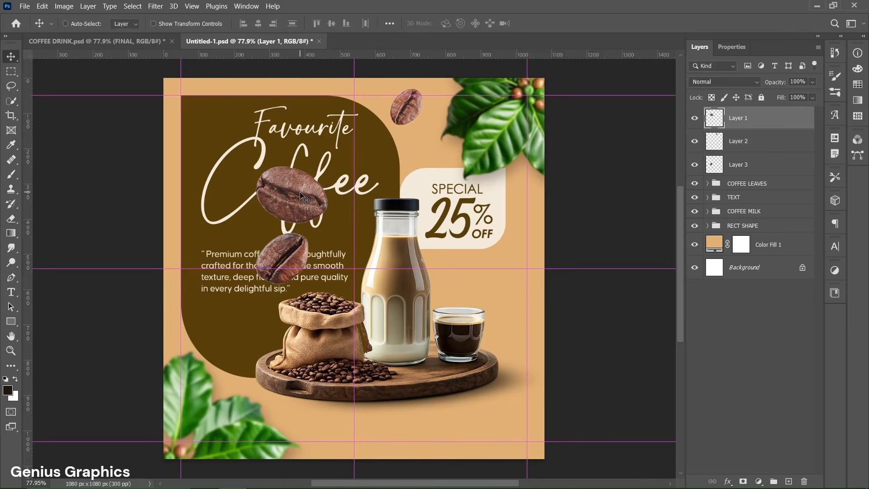
key(ctrl+t)
drag(329, 226, 193, 235)
key(Return)
- Enlarge the Layer 3 bean and move it over the lower-left coffee leaves
click(284, 263)
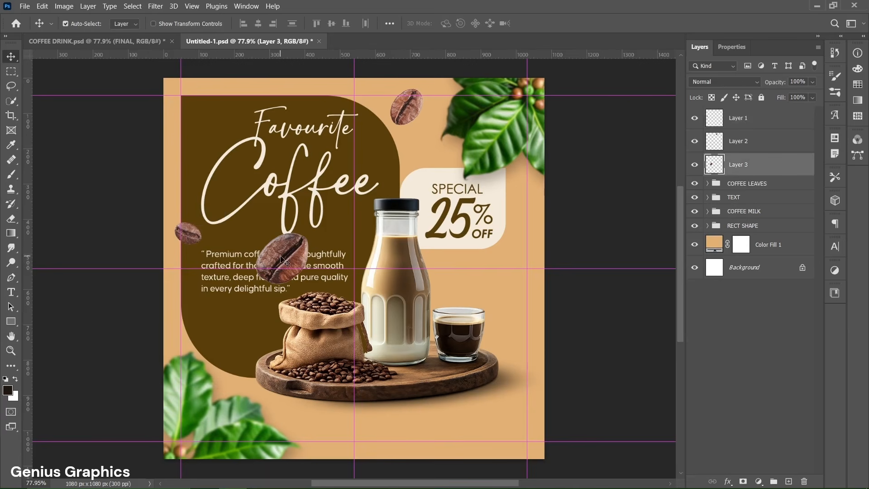
key(ctrl+t)
drag(310, 232, 327, 216)
drag(302, 252, 229, 420)
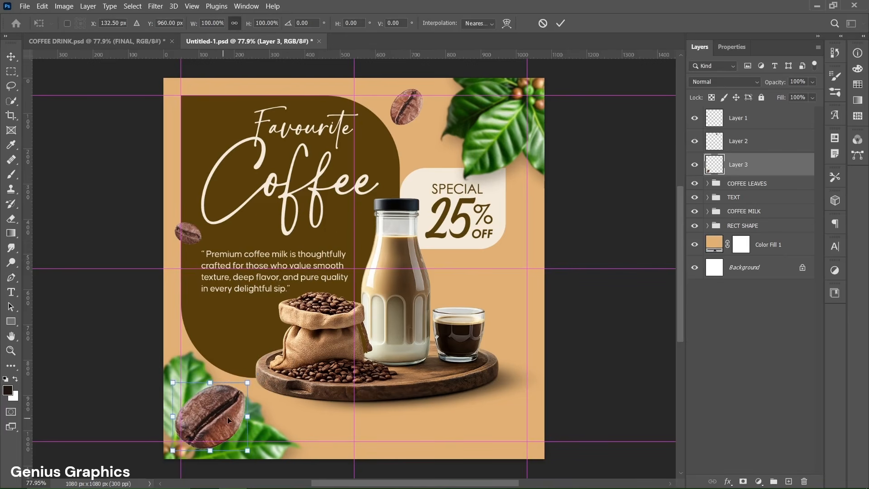
drag(258, 374, 261, 373)
click(560, 23)
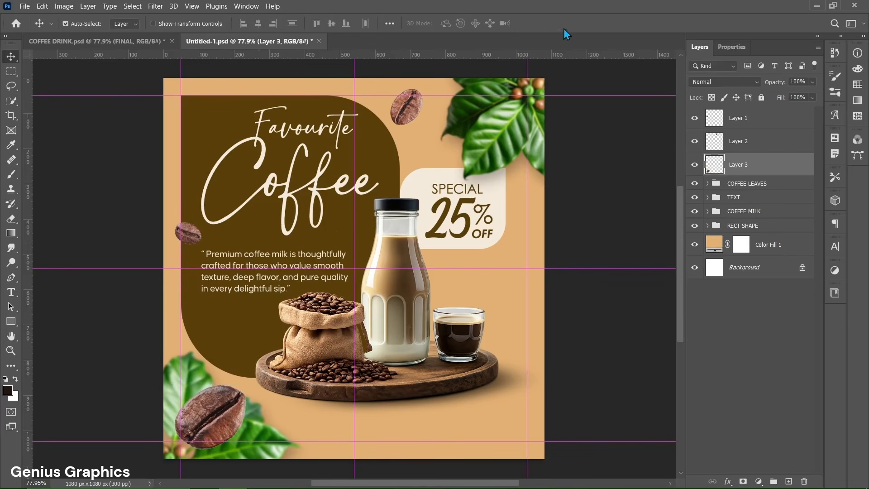
- Duplicate the small Layer 1 bean to the poster's lower right edge, enlarging and rotating the copy so it extends partly beyond the canvas
click(194, 240)
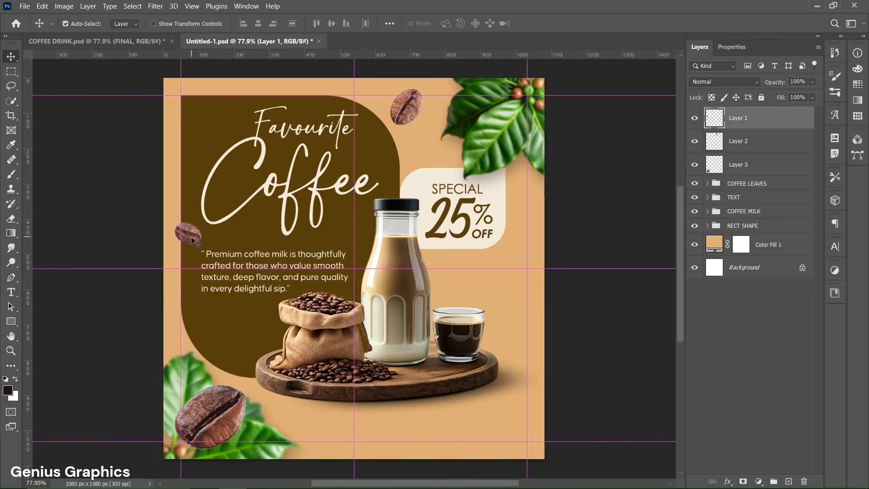
drag(192, 240, 532, 369)
key(ctrl+t)
click(560, 23)
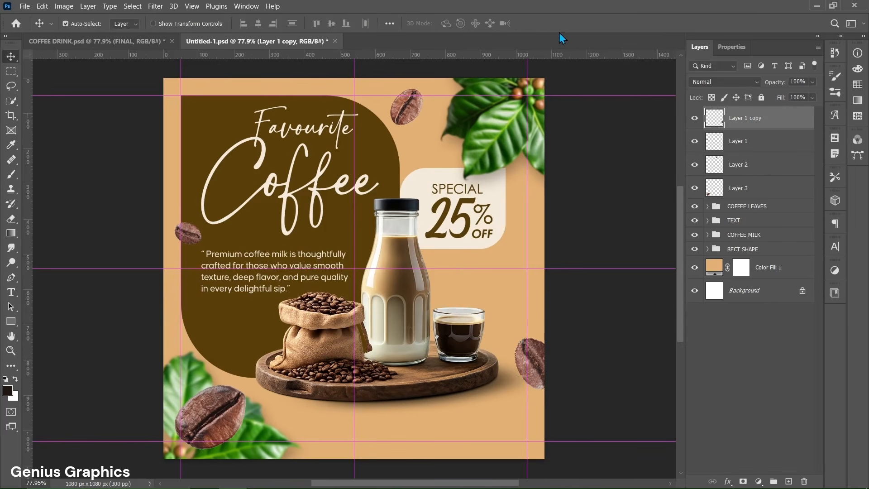
- Convert the large lower-left bean's layer, Layer 3, to a smart object
click(211, 430)
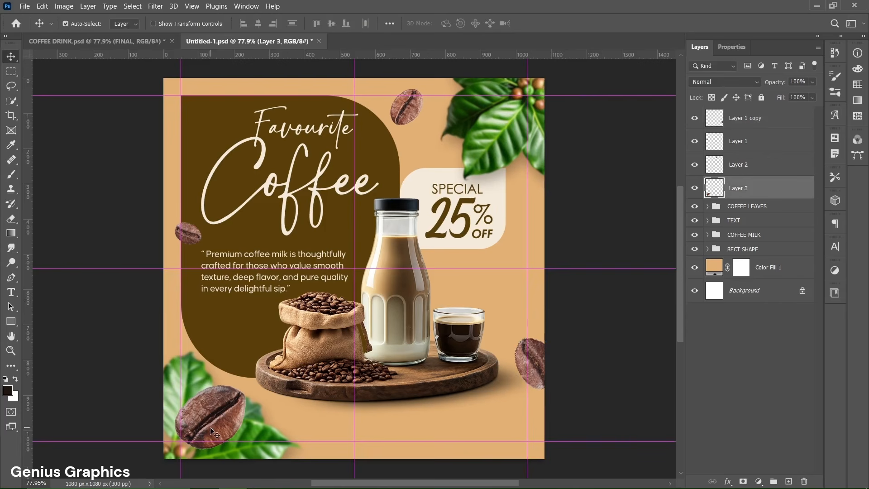
right_click(764, 196)
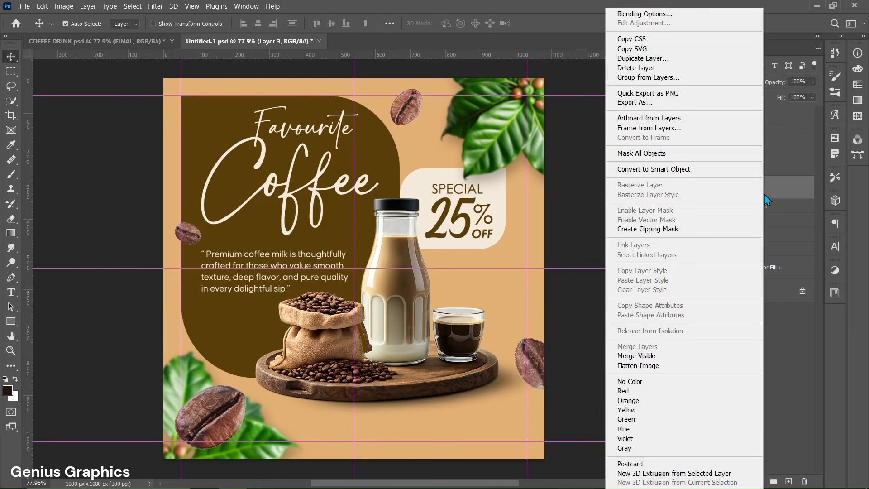
click(720, 173)
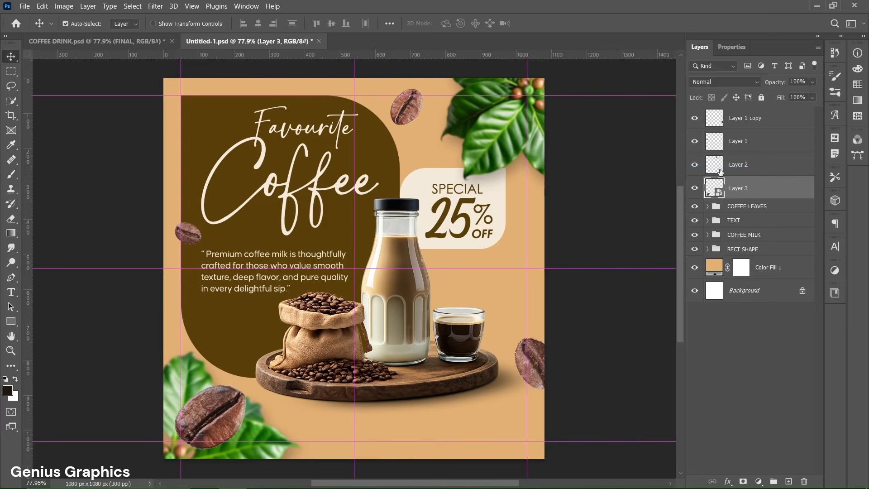
- Give the Layer 3 bean a Multiply drop shadow: colour 201513, opacity 60%, angle 124°, distance 27 px, spread 1%, size 27 px, noise 2%
double_click(793, 190)
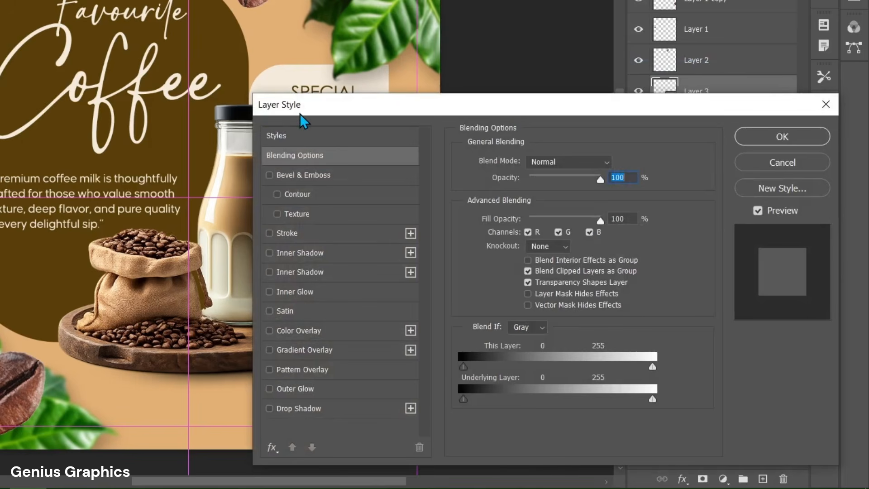
click(310, 408)
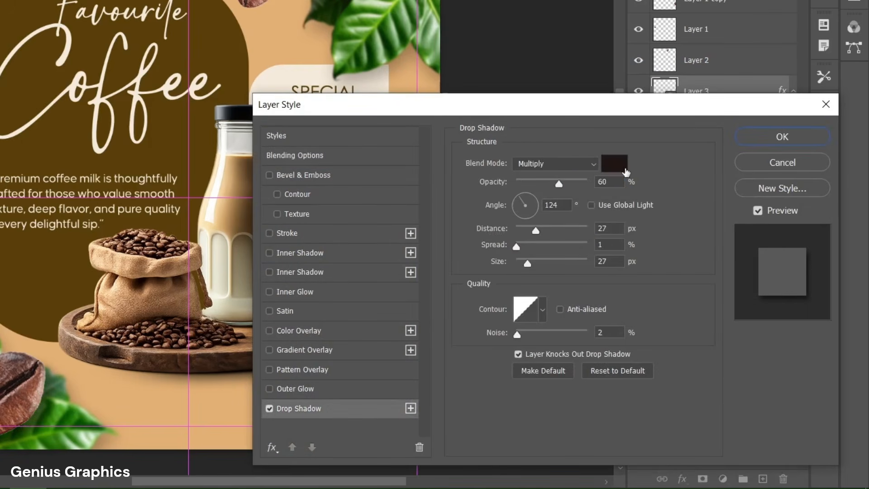
click(624, 168)
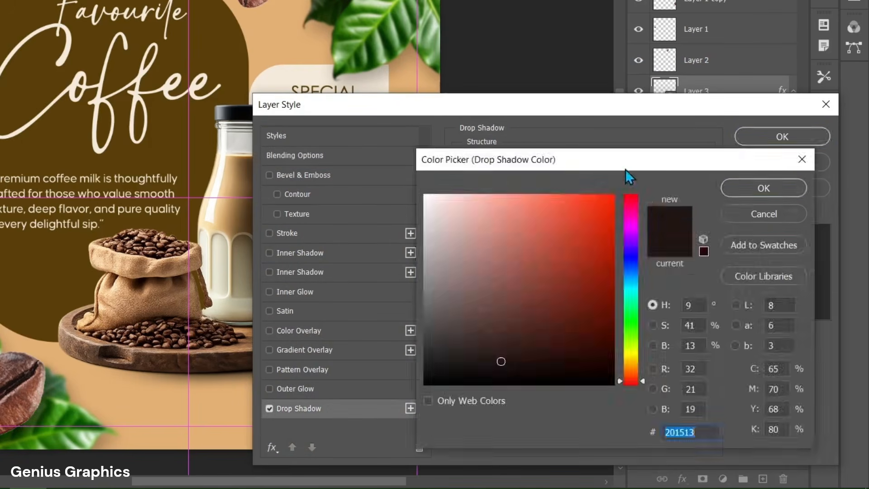
click(714, 430)
click(762, 194)
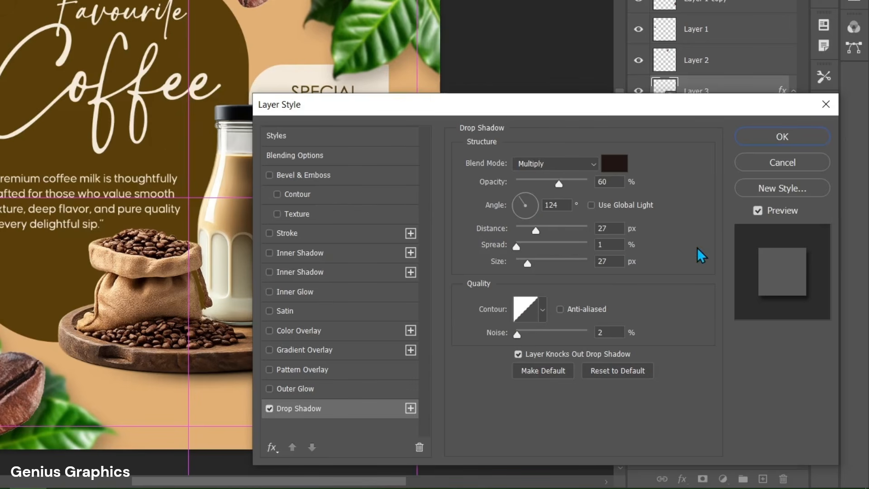
click(778, 137)
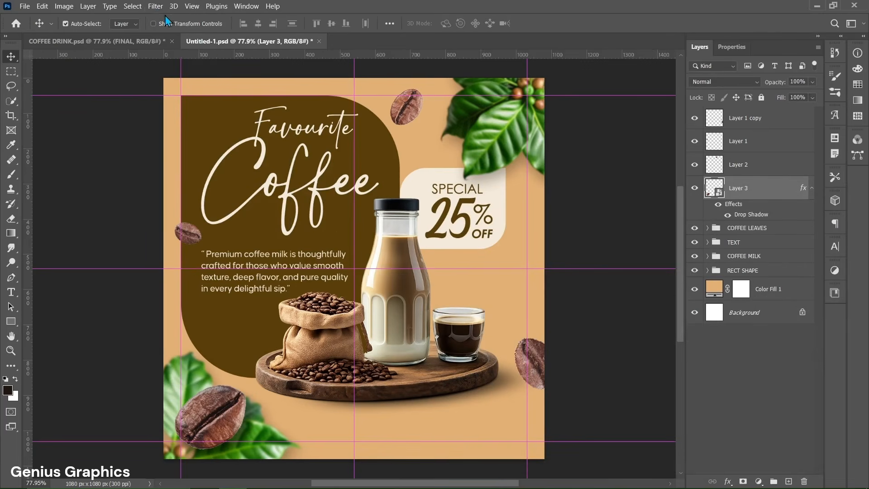
- Apply a Gaussian Blur with a 4.0 px radius to the Layer 3 bean
click(156, 6)
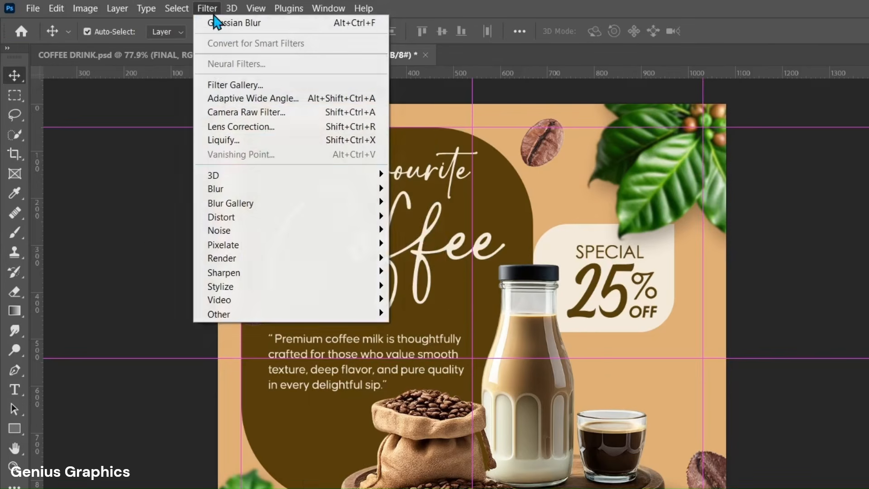
mouse_move(214, 146)
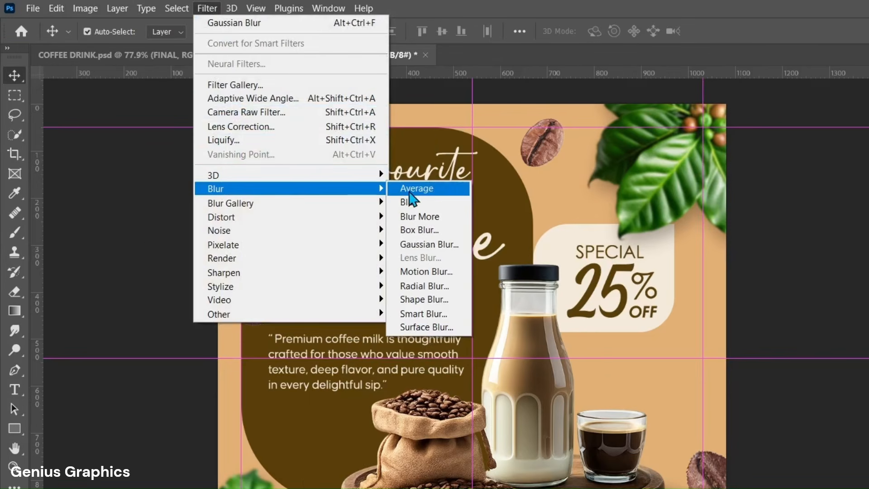
click(429, 244)
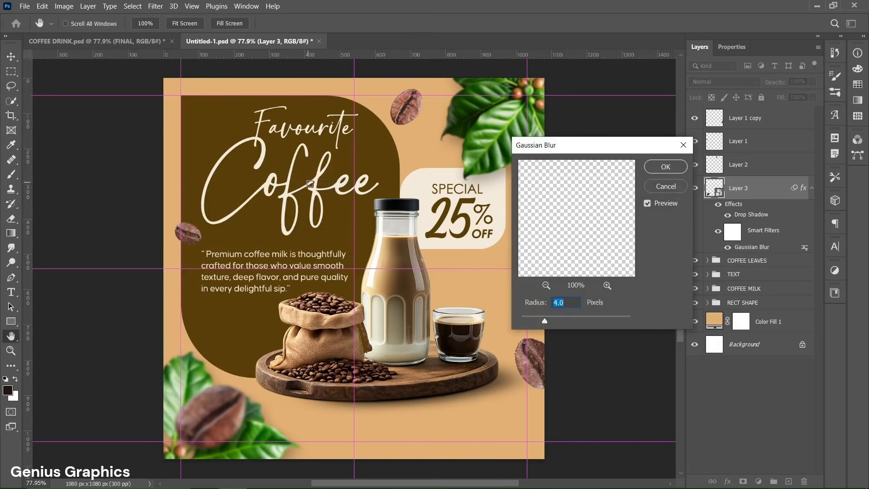
click(759, 403)
click(666, 167)
- Add a Motion Blur to the Layer 3 bean with an angle of 50° and a distance of 20 pixels
click(155, 9)
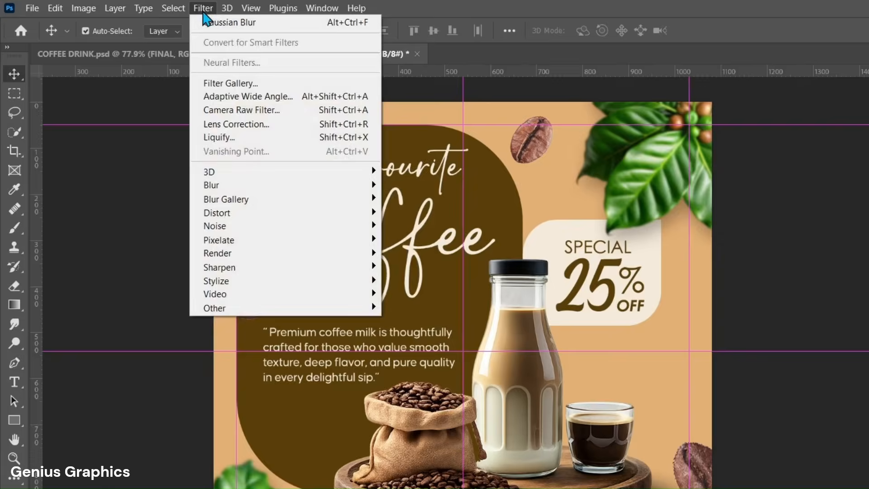
mouse_move(268, 143)
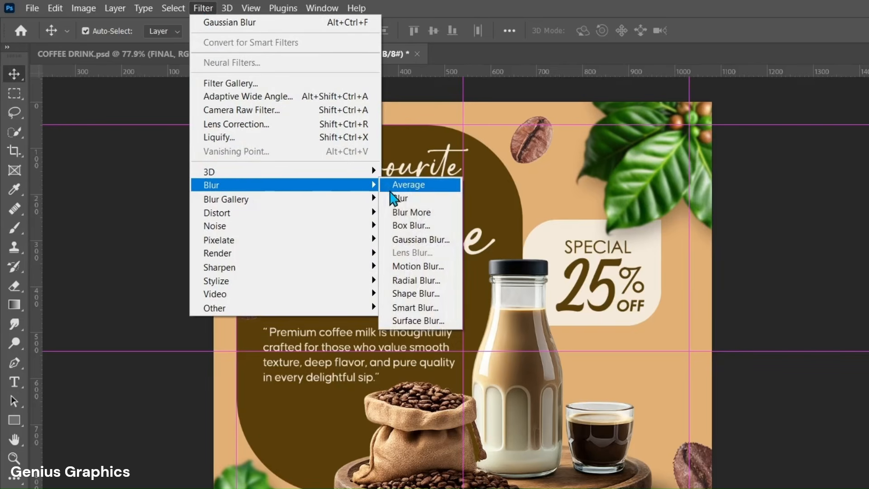
click(392, 266)
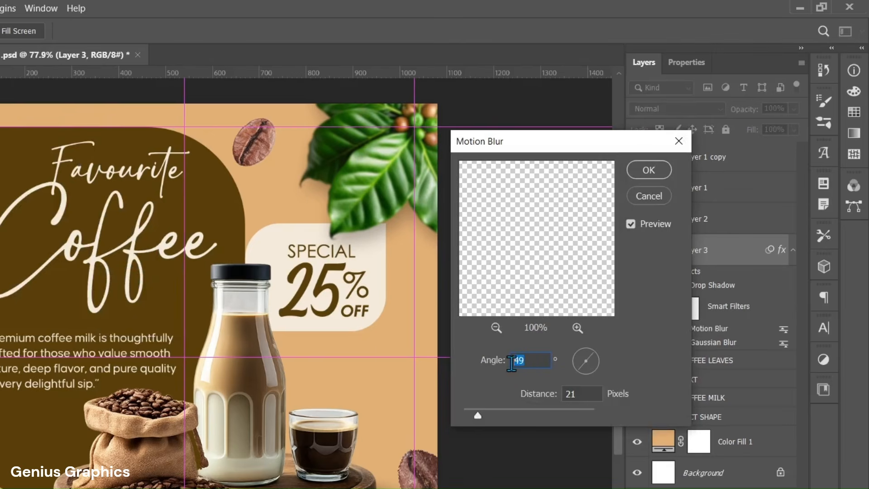
text(50)
double_click(570, 394)
text(20)
click(634, 178)
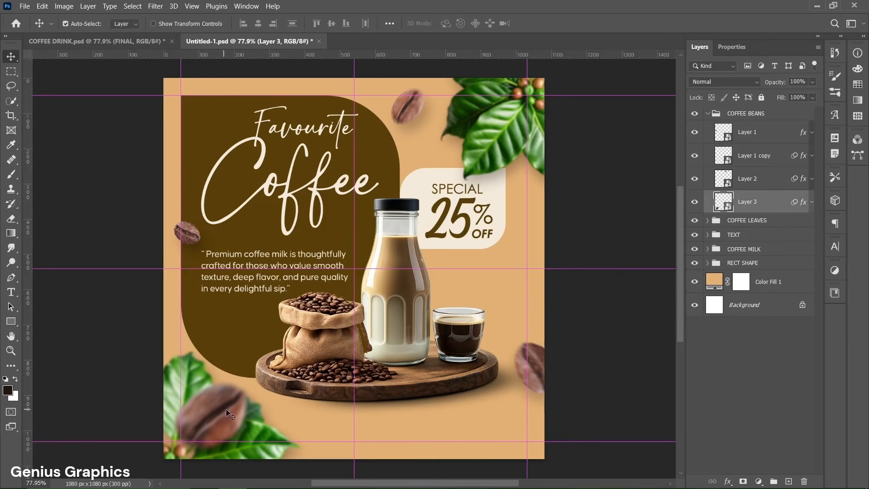
- Check the Layer 2, Layer 1 copy and Layer 1 beans in turn, and collapse the COFFEE BEANS group
click(410, 116)
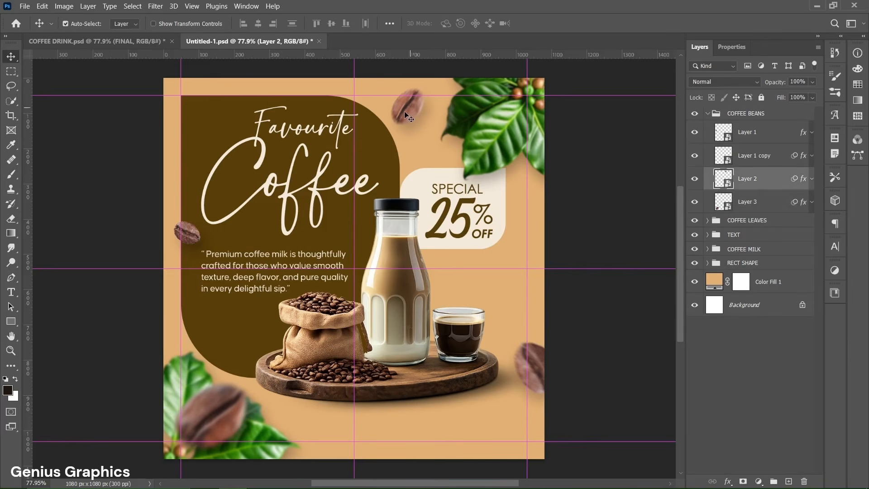
click(521, 362)
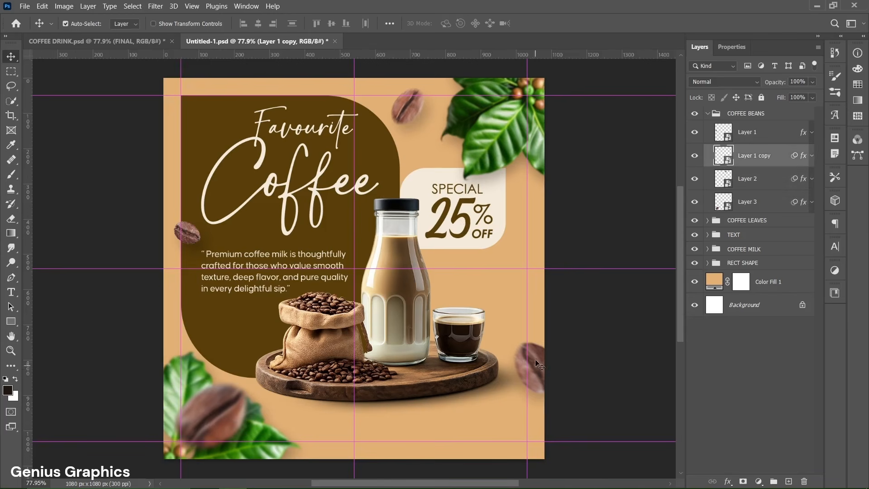
click(198, 237)
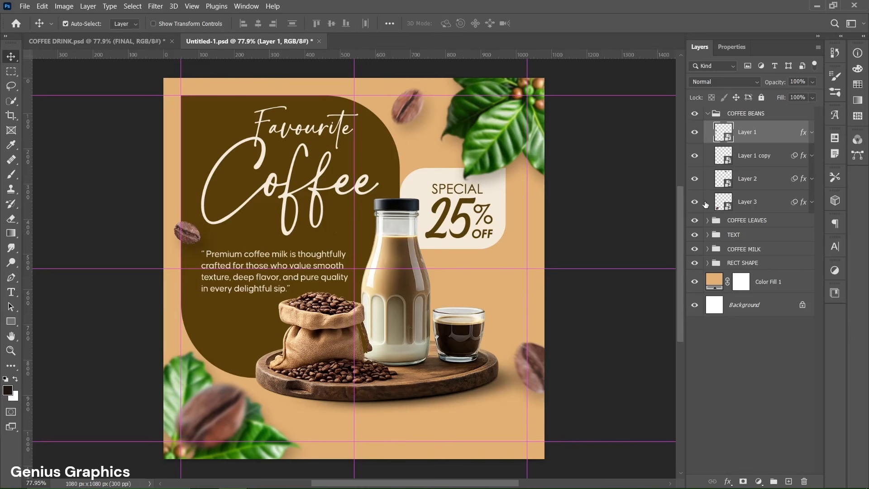
click(708, 114)
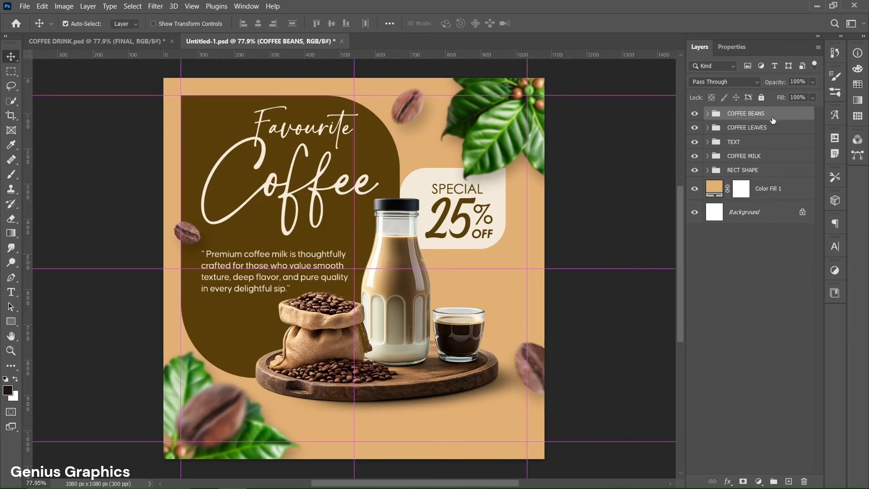
- Create a 275 × 115 px rectangle at the canvas centre with 30 px radii on its top corners and square bottom corners
drag(18, 323, 44, 322)
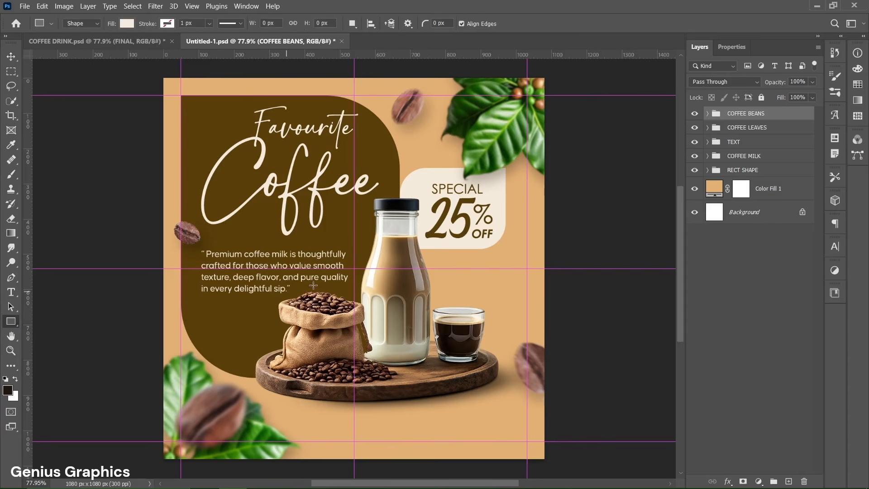
click(350, 277)
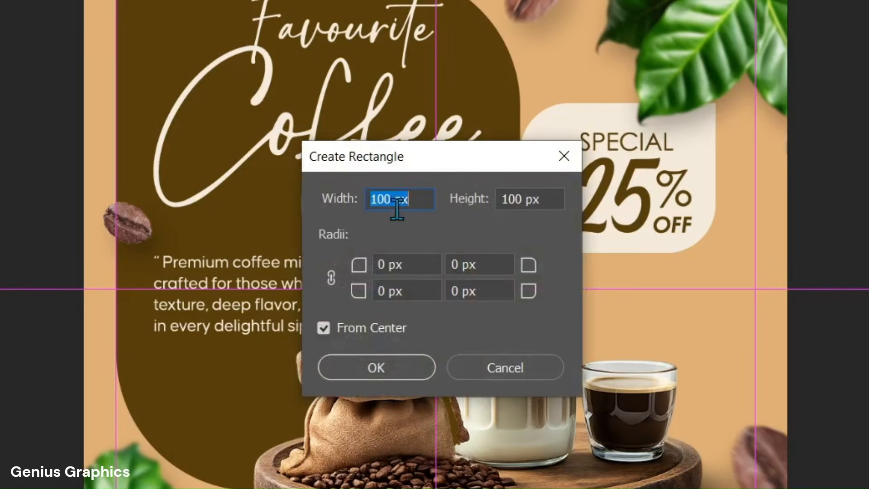
drag(391, 199, 364, 201)
text(275)
drag(523, 199, 498, 200)
text(115)
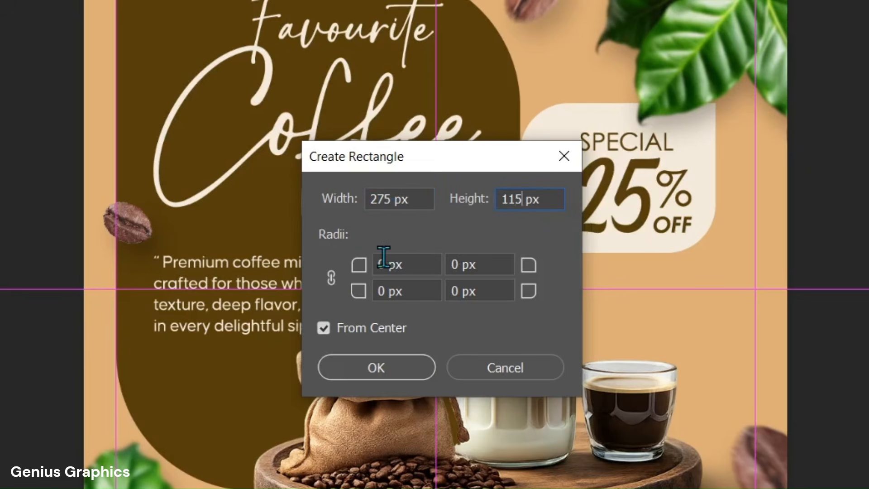
drag(384, 264, 376, 261)
text(30)
key(Tab)
text(30)
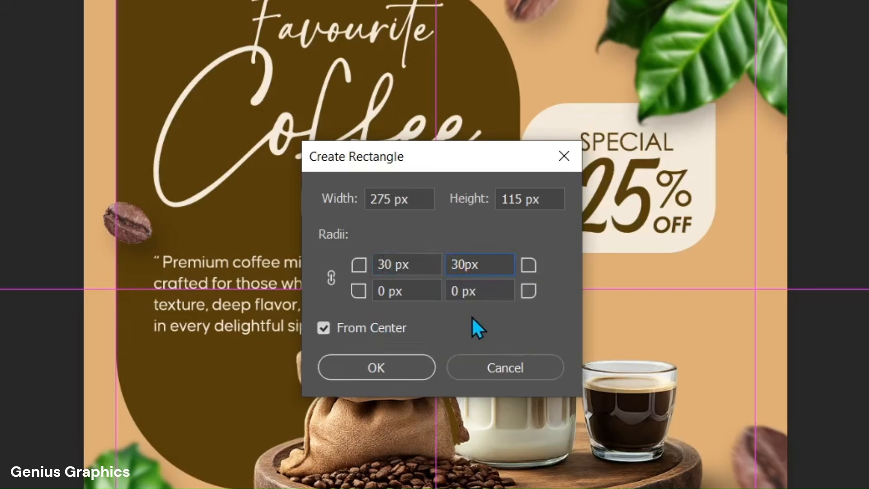
click(407, 365)
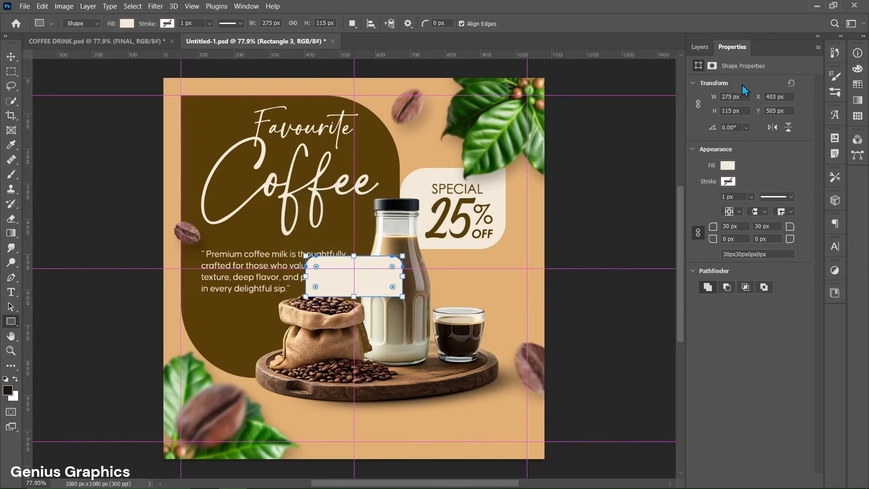
- Set the new rectangle's fill to the solid colour f3ead9
click(727, 165)
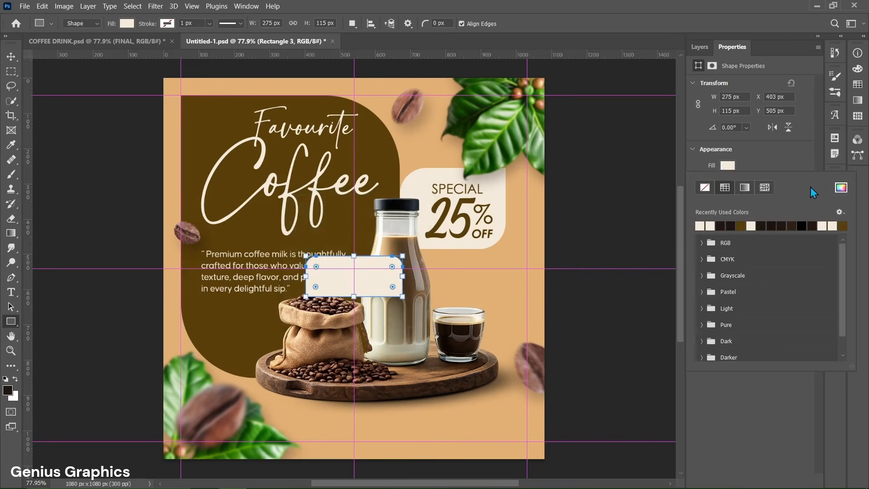
click(837, 189)
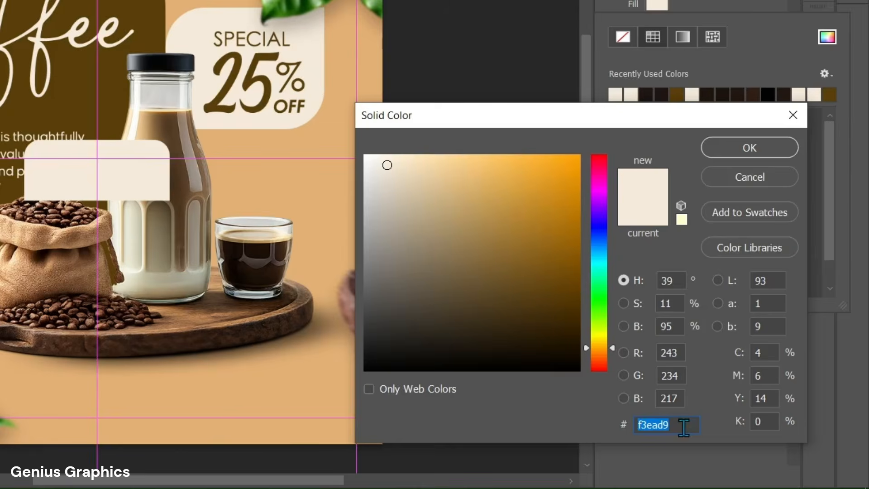
click(684, 427)
click(745, 154)
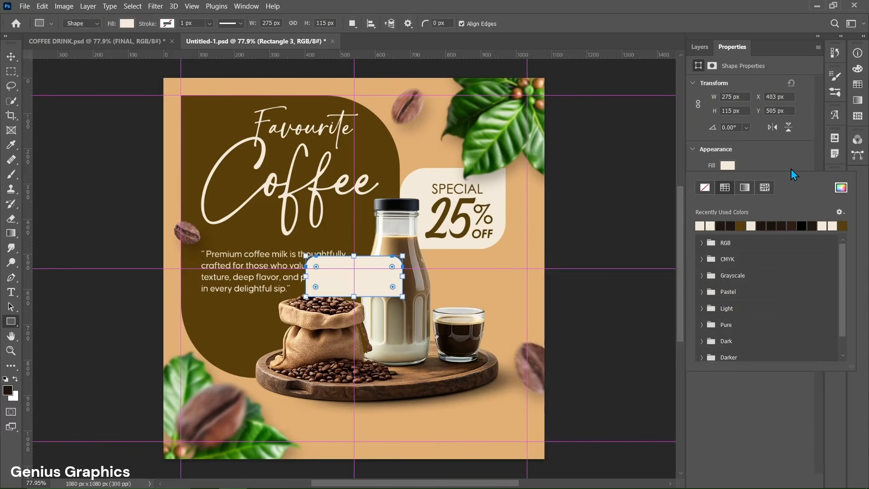
click(790, 169)
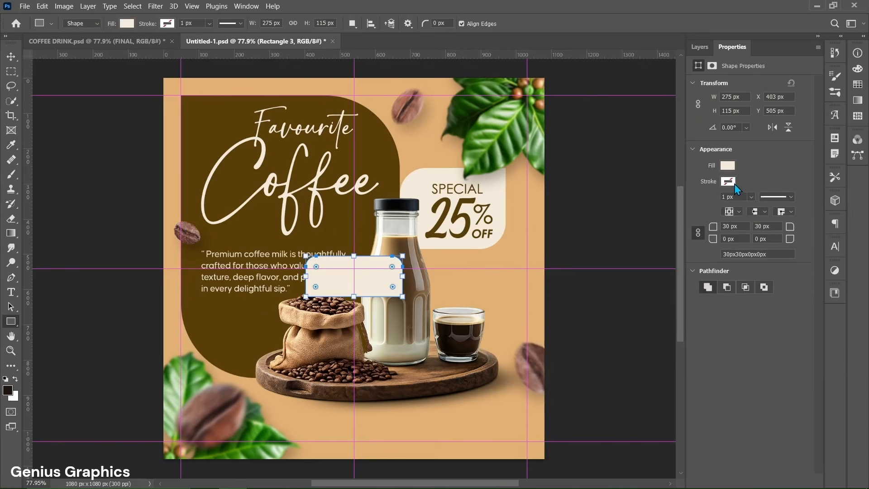
- Move the cream rectangle straight down to the poster's bottom edge, keeping it horizontally centred
click(705, 49)
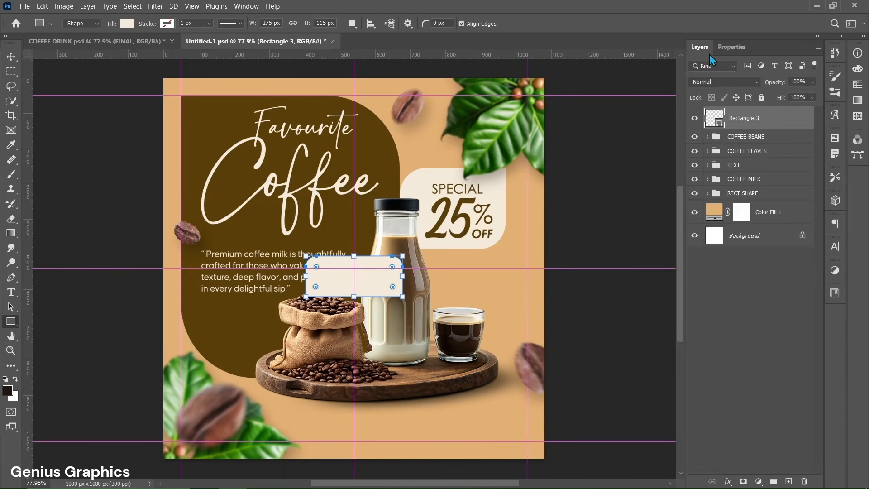
key(v)
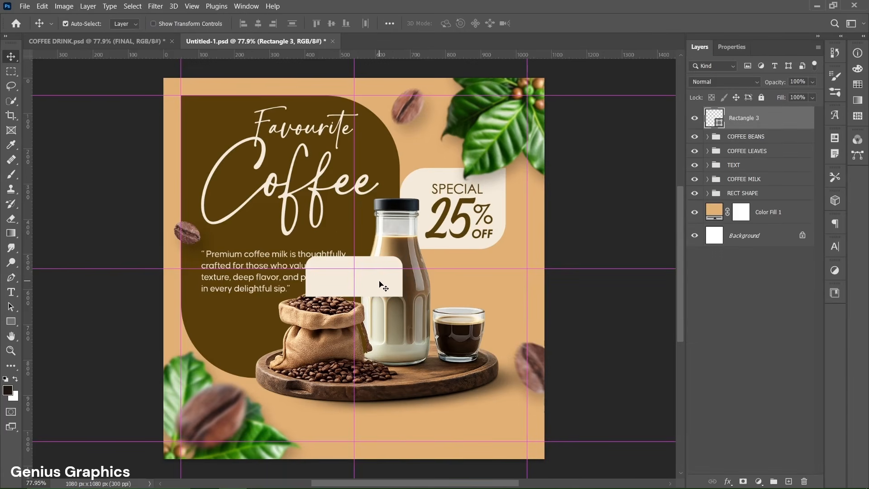
key(ctrl+t)
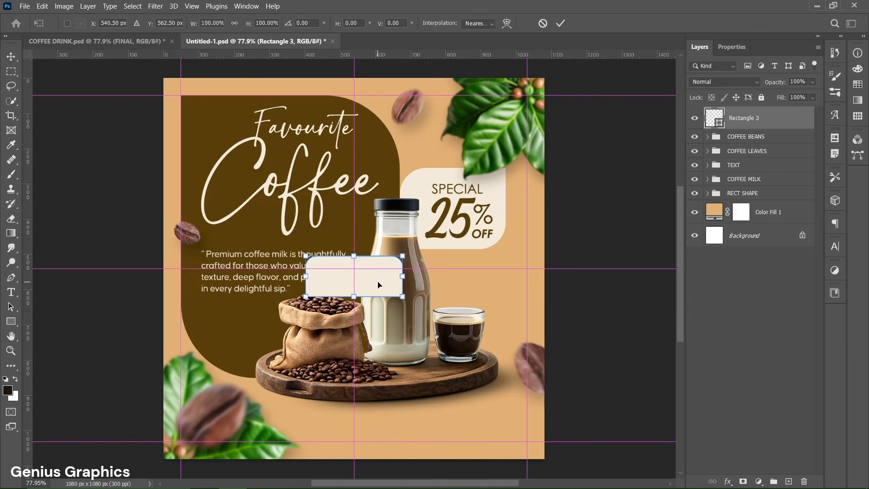
drag(379, 285, 380, 447)
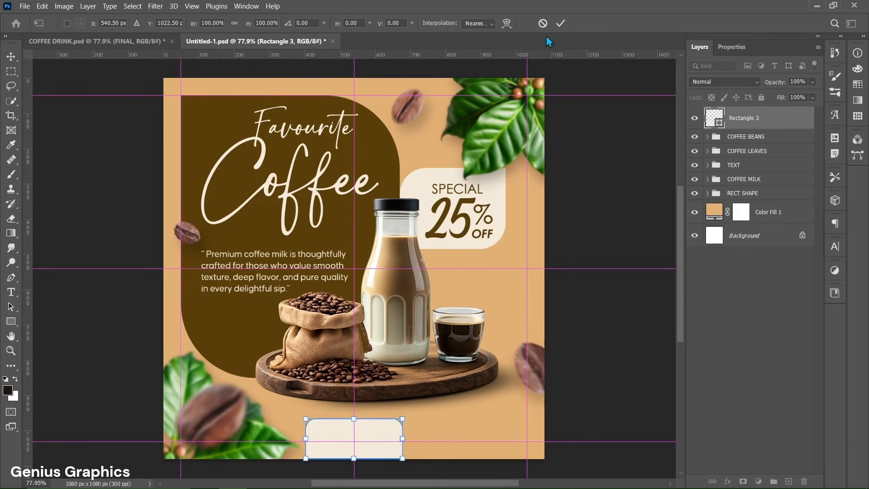
key(Return)
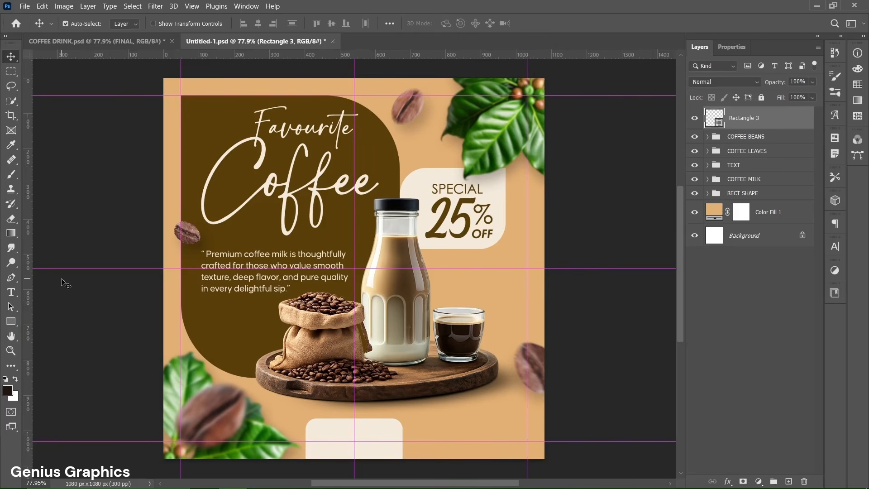
- Add the text ORDER NOW in 9 pt Causten Bold, colour 593e09, and place it centred on the cream bottom tab
click(10, 292)
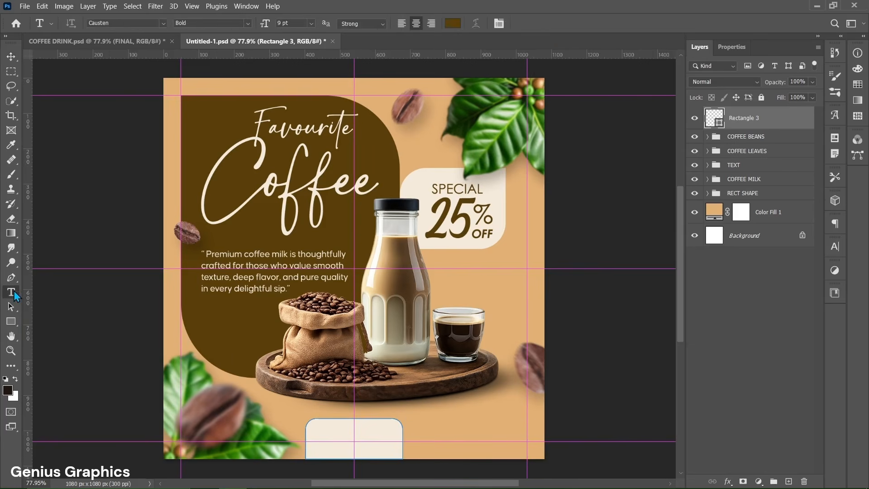
click(449, 433)
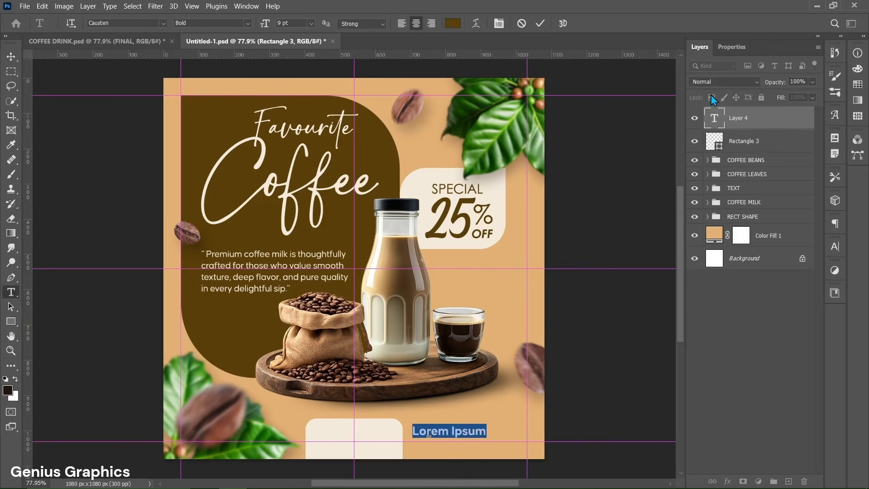
click(731, 47)
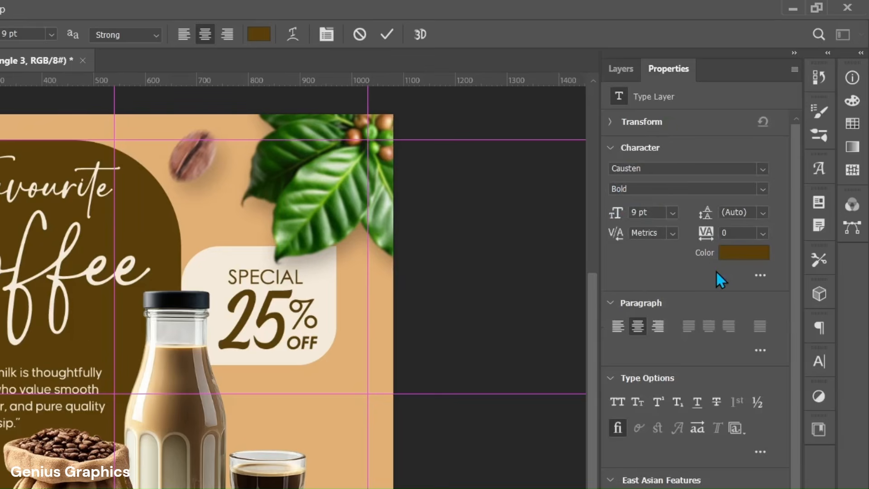
click(736, 256)
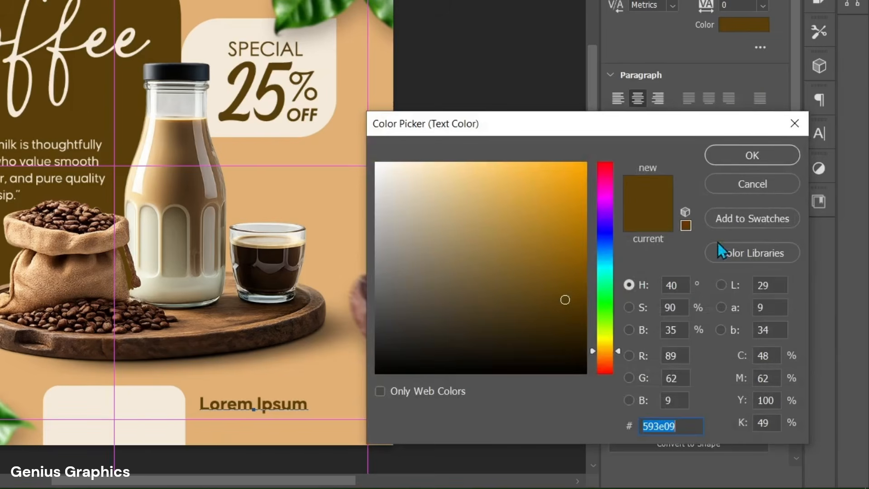
click(687, 426)
click(743, 162)
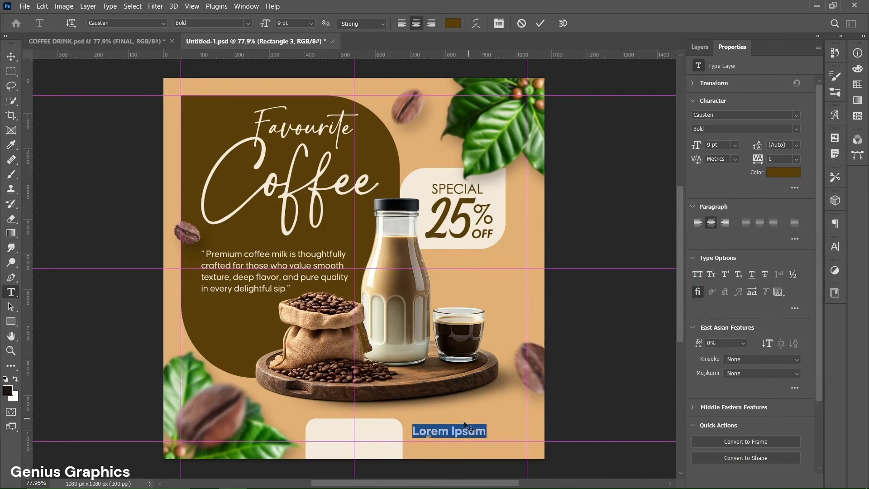
text(ORDER NOW)
drag(476, 447, 370, 449)
- Turn a copy of ORDER NOW directly beneath it into the contact phone number, set in Causten Regular at 8 pt
double_click(369, 446)
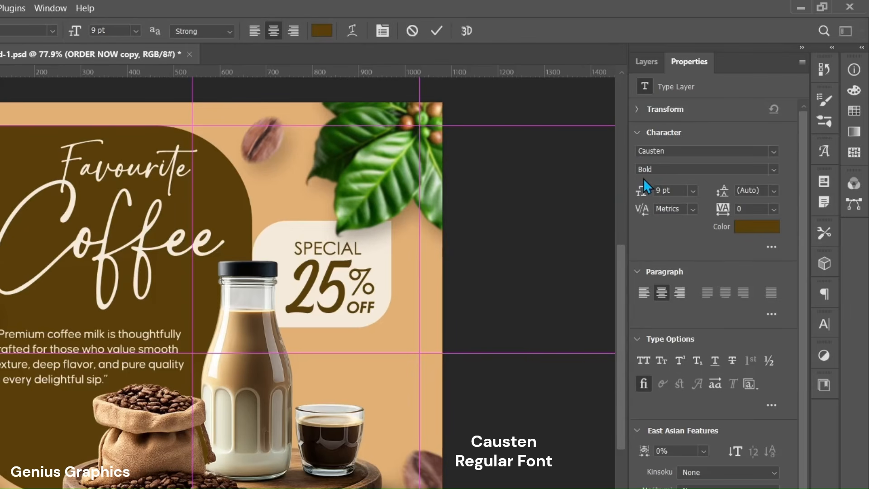
click(771, 171)
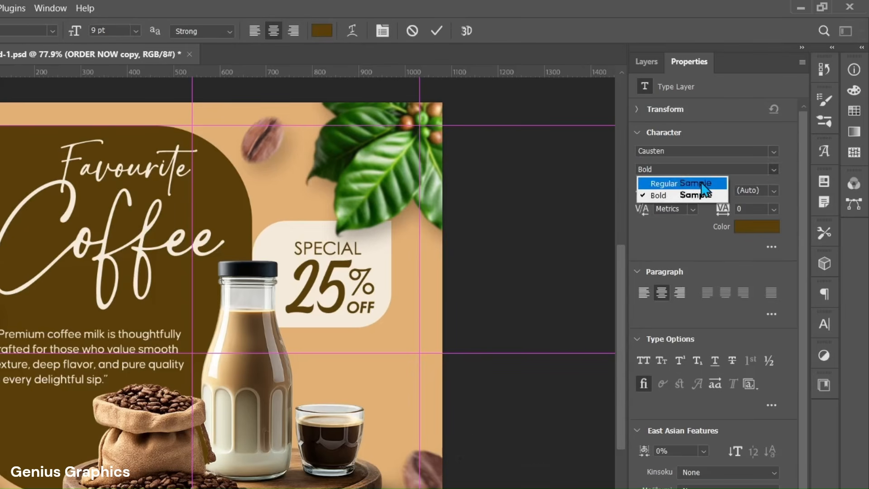
click(704, 181)
click(692, 192)
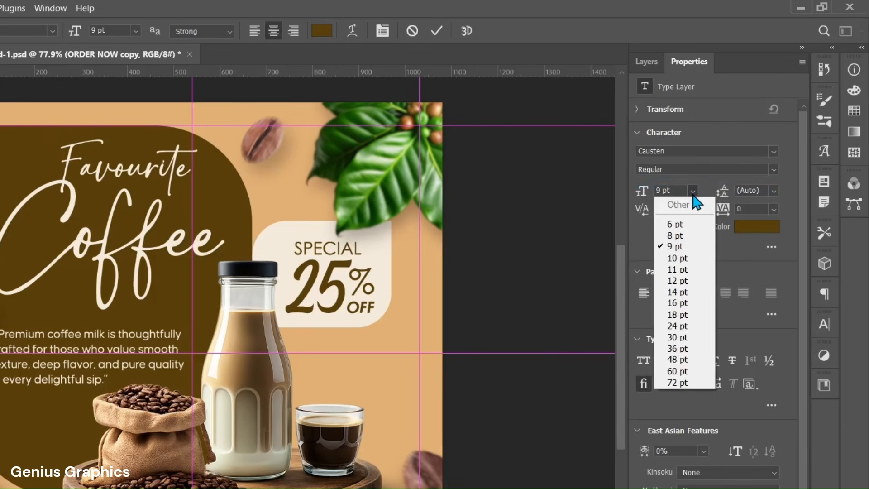
click(686, 234)
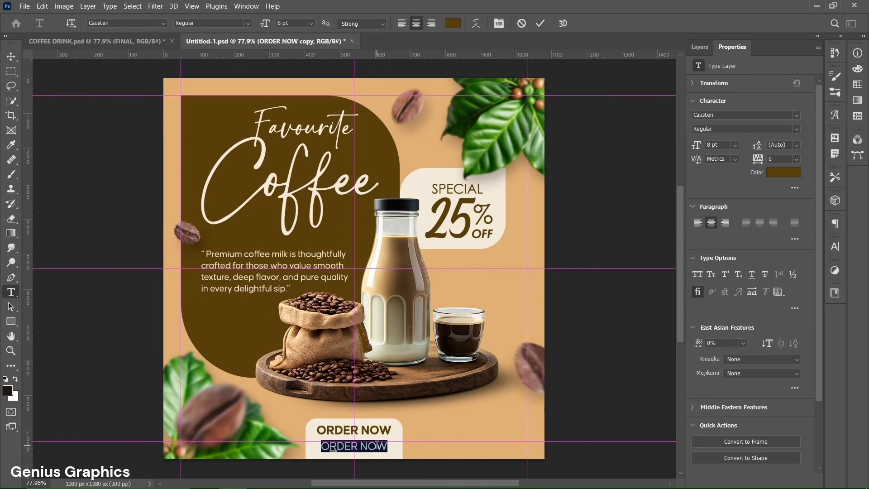
text(+91 12345 67890)
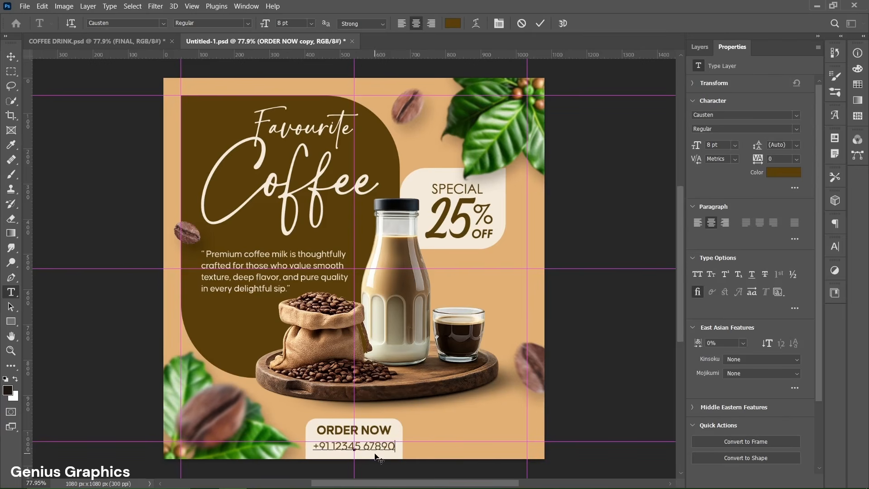
click(541, 25)
key(v)
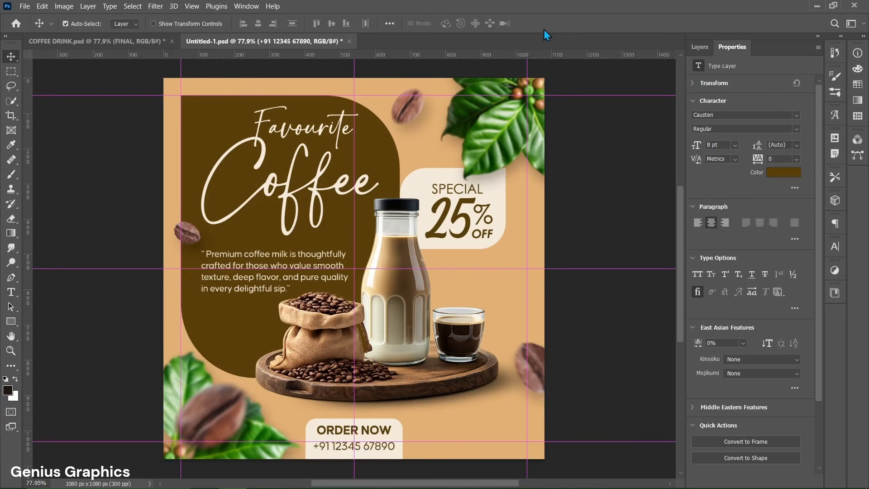
- Group the phone number, ORDER NOW and Rectangle 3 layers, and name the group ORDER NOW
click(699, 47)
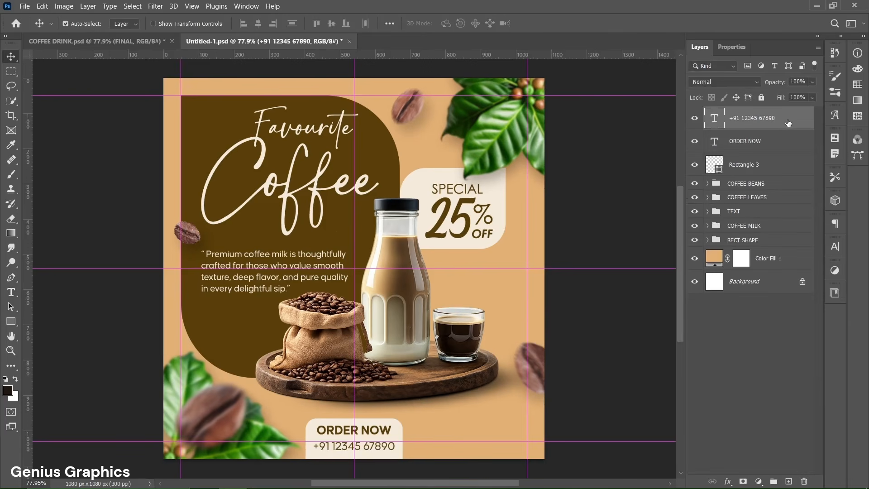
shift+click(785, 167)
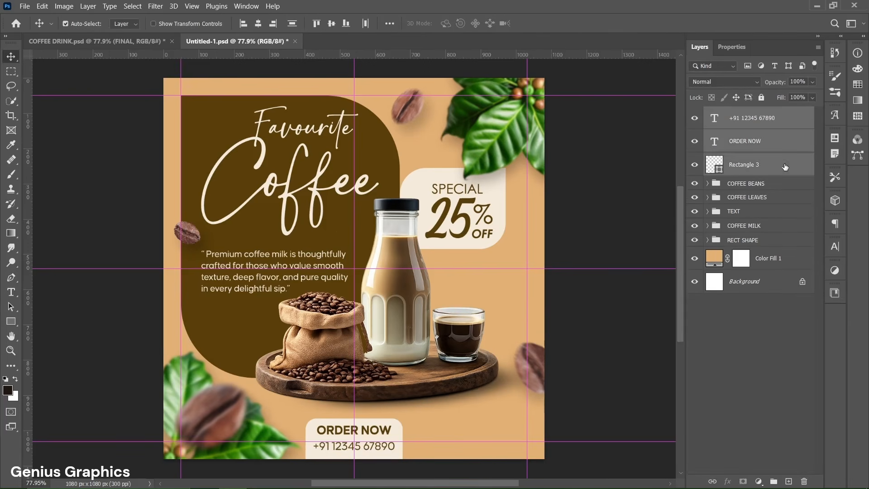
click(773, 481)
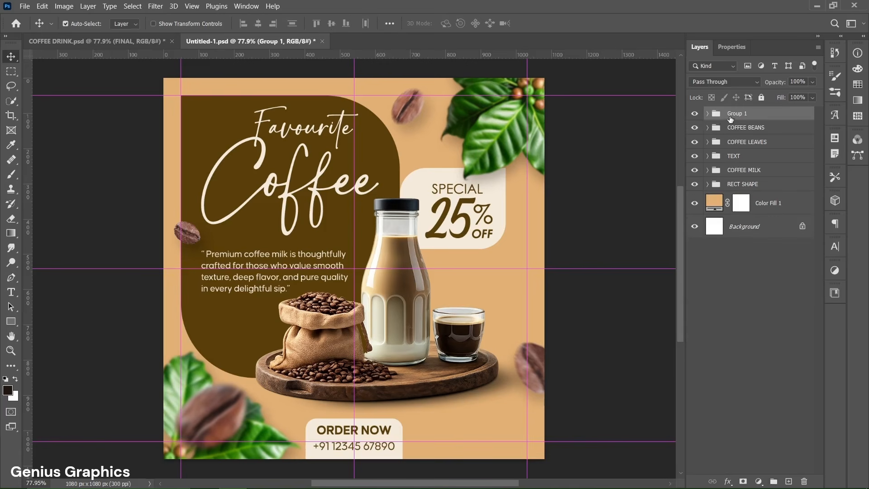
double_click(730, 117)
text(ORDER NOW)
key(Return)
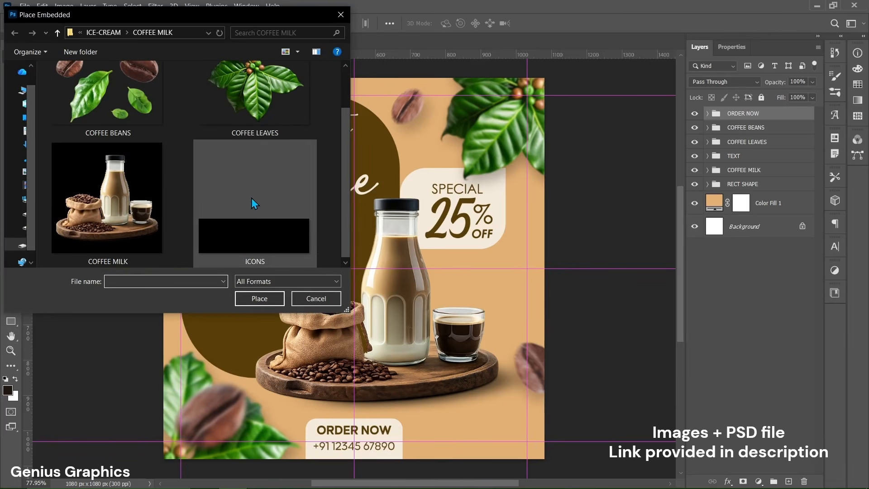
- Place the ICONS image, scaled to 1.95%, in the poster's lower-right area against the right margin guide and level with the ORDER NOW tab's upper edge
click(251, 197)
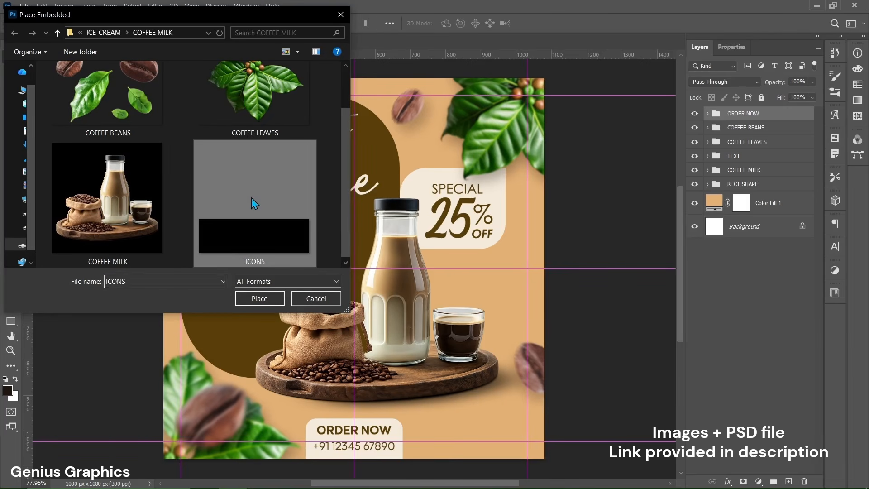
click(254, 297)
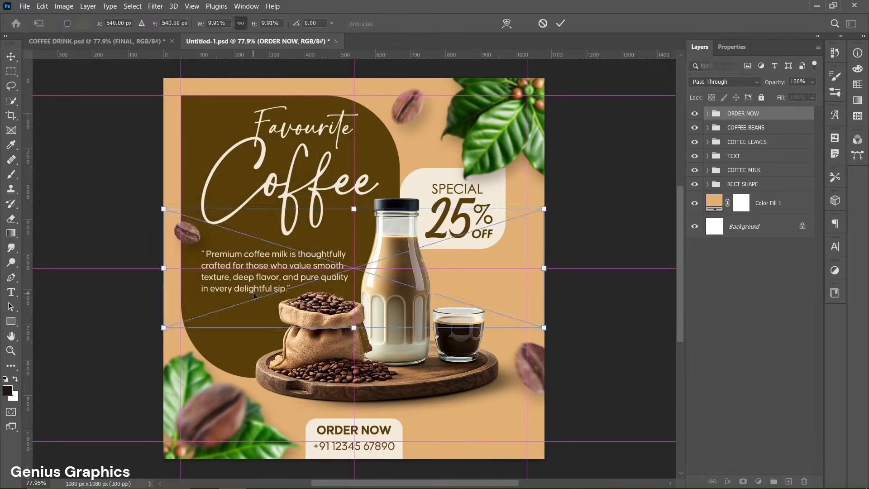
drag(164, 328, 278, 291)
drag(400, 290, 494, 436)
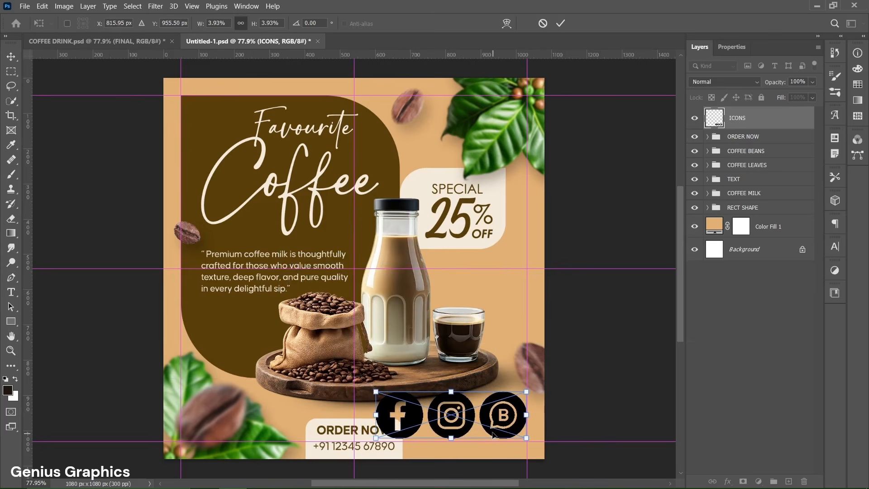
drag(451, 392, 451, 397)
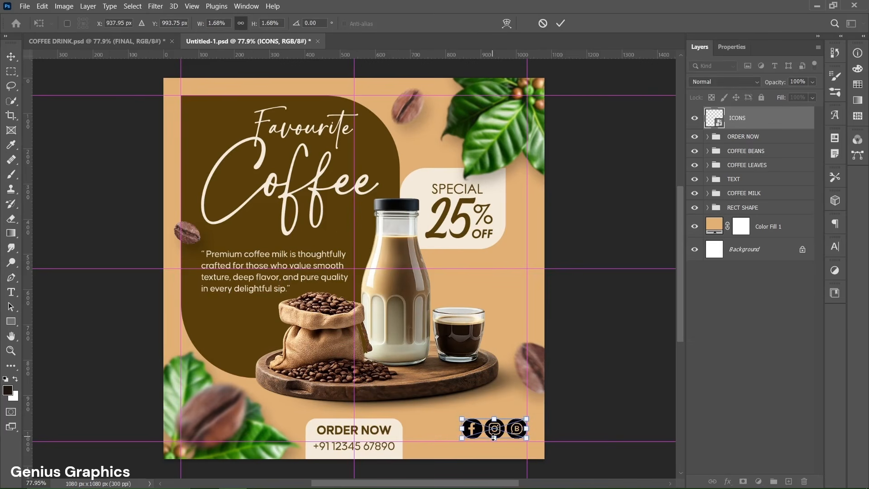
drag(494, 438, 509, 432)
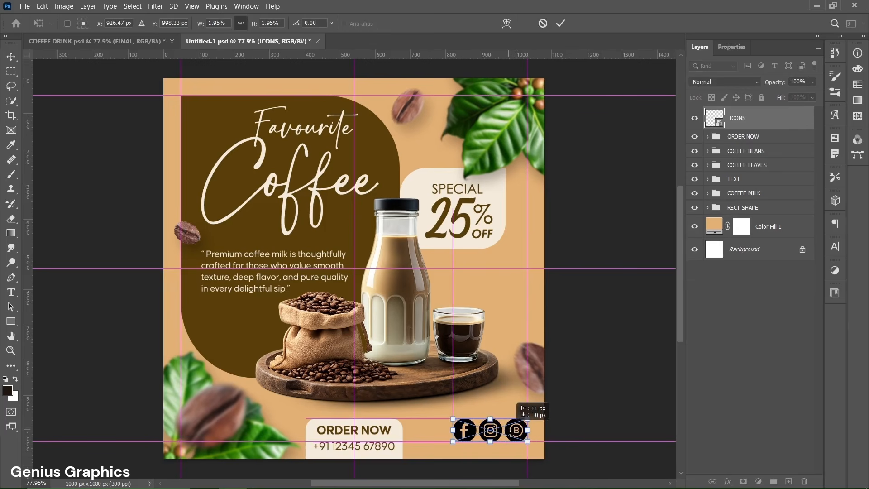
click(563, 29)
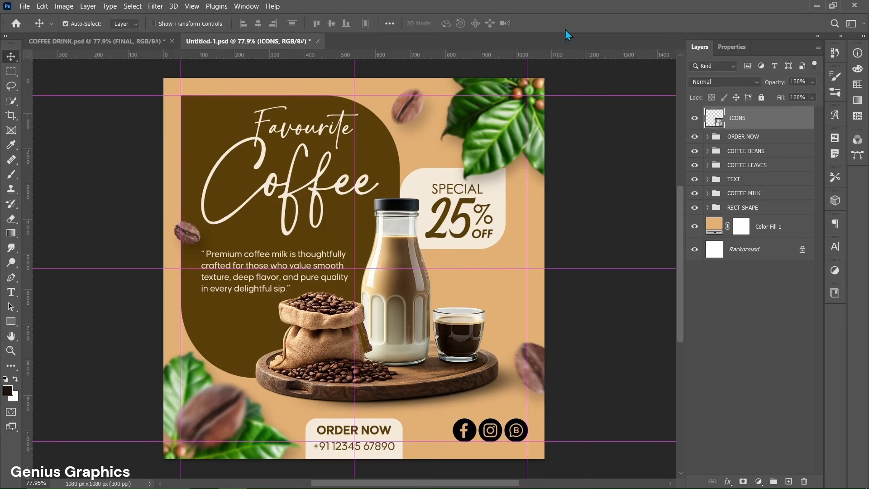
- Create a solid colour fill layer 593e09 masked to the outline of the social icons
ctrl+click(711, 120)
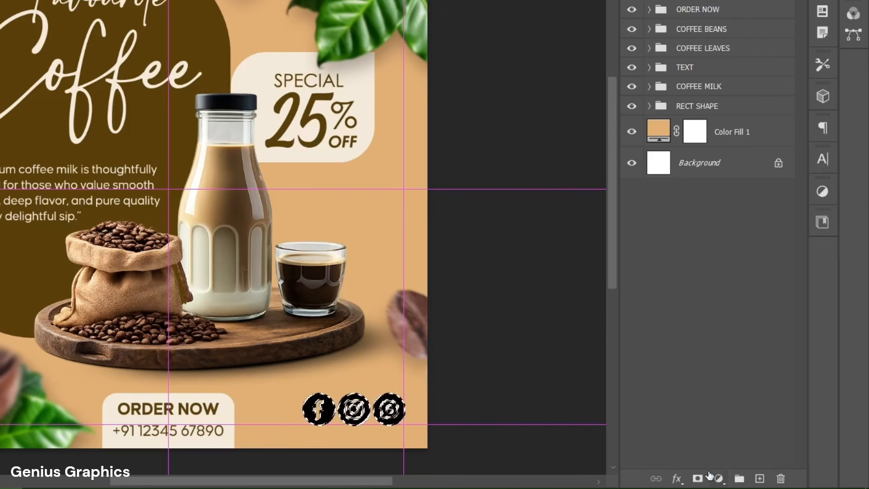
click(758, 480)
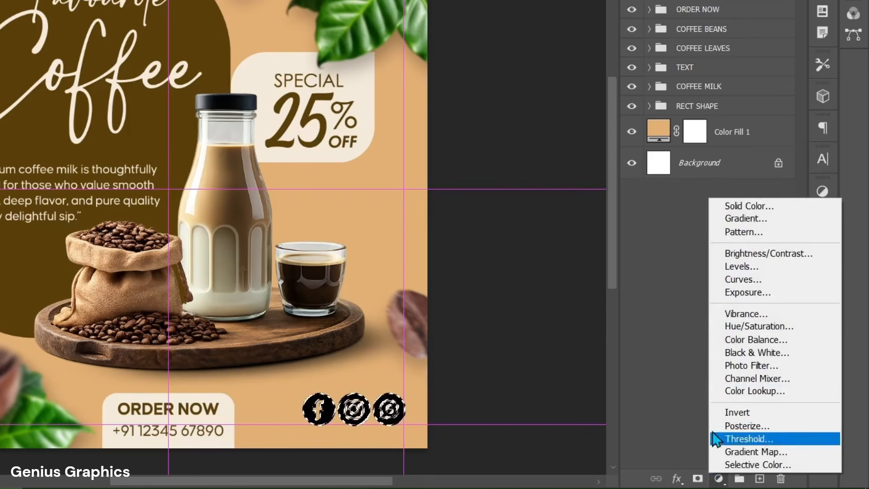
click(736, 213)
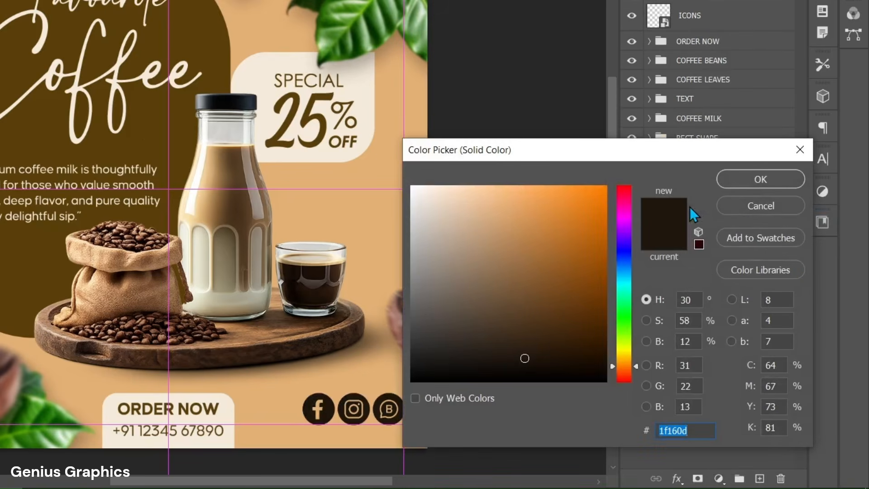
click(188, 116)
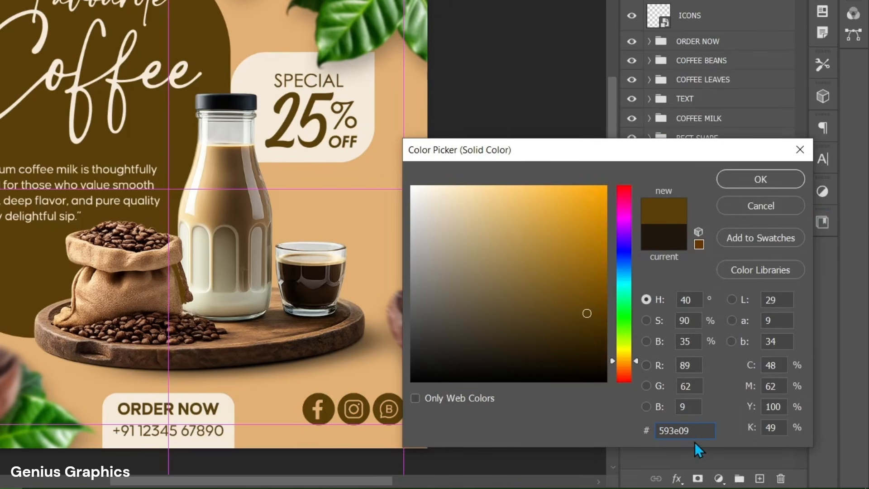
click(759, 180)
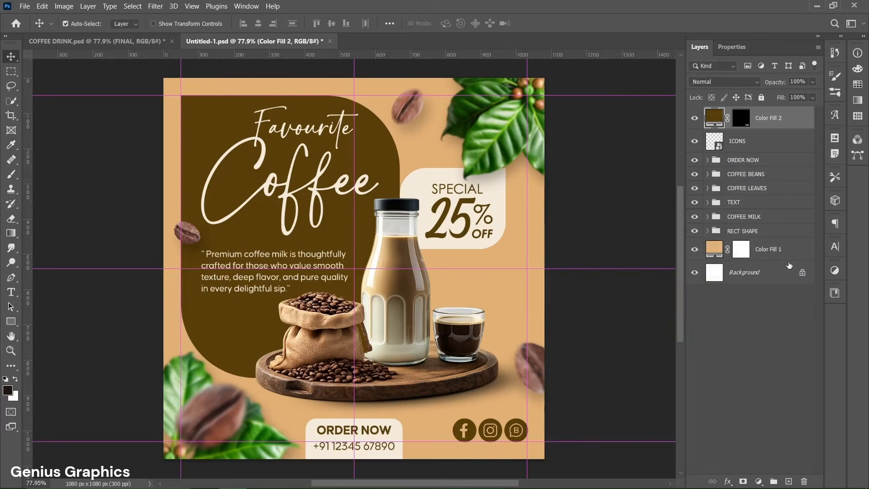
- Delete the original ICONS image layer and rename the brown icon fill layer ICONS
click(755, 148)
key(Delete)
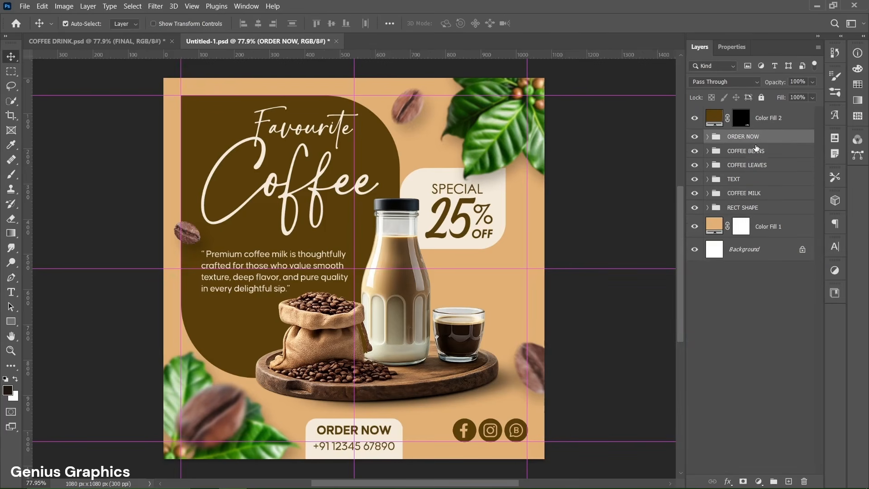
key(ctrl+z)
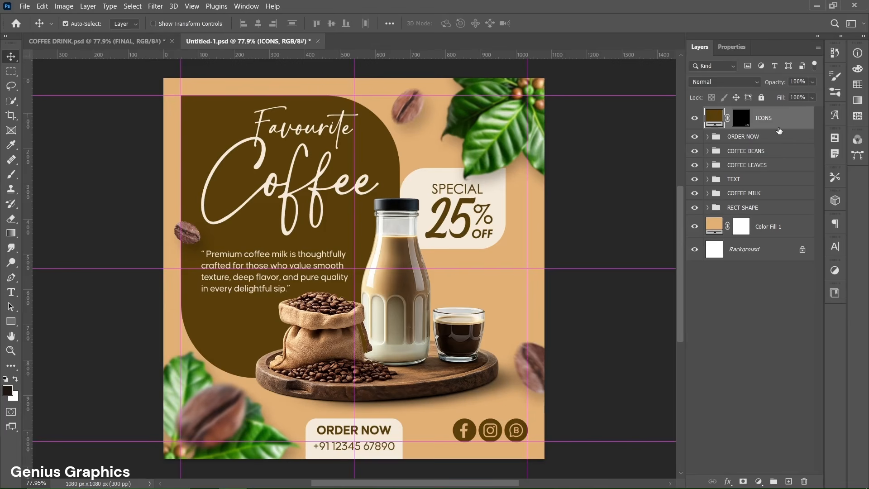
- Nudge the brown social icons slightly left so they sit inside the right margin guide
key(Left)
key(Left)
key(Left)
key(Left)
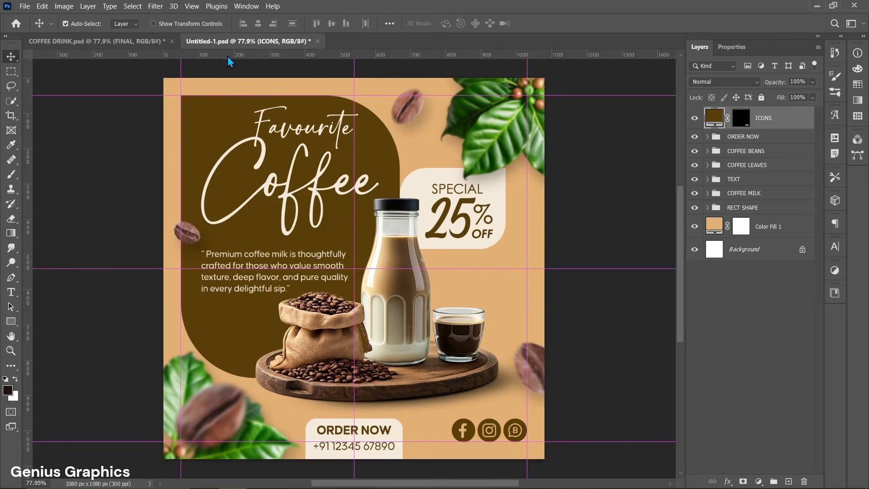
- Clear all guides and stamp all visible layers into a new top layer named FINAL
click(192, 6)
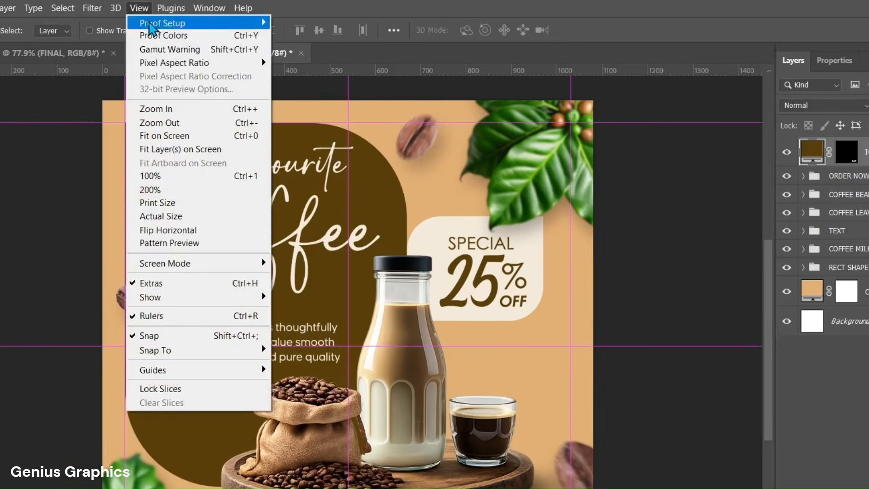
mouse_move(169, 372)
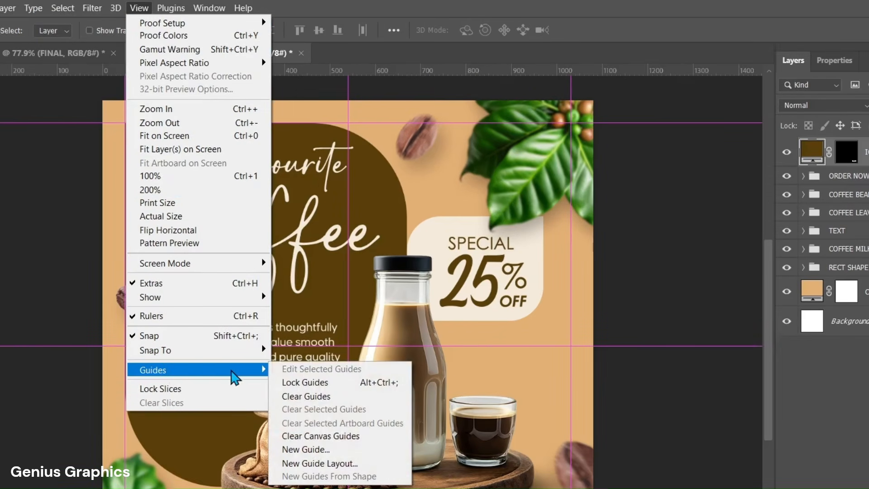
click(299, 396)
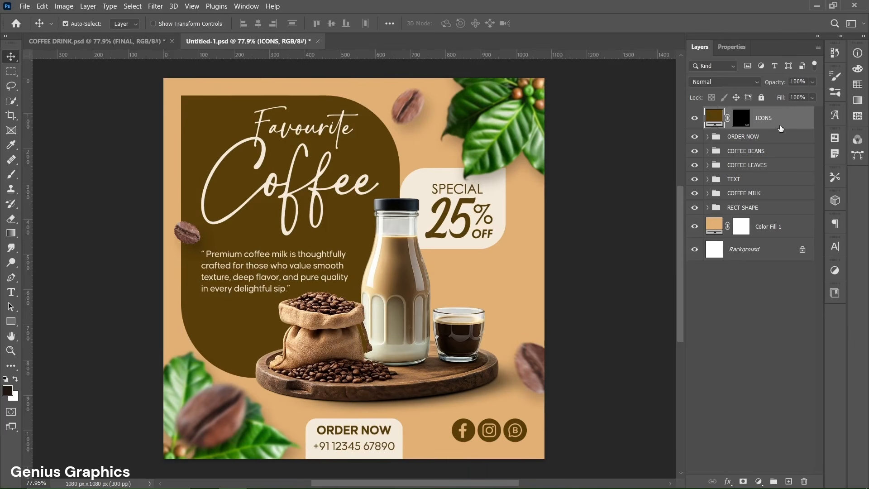
key(ctrl+shift+alt+e)
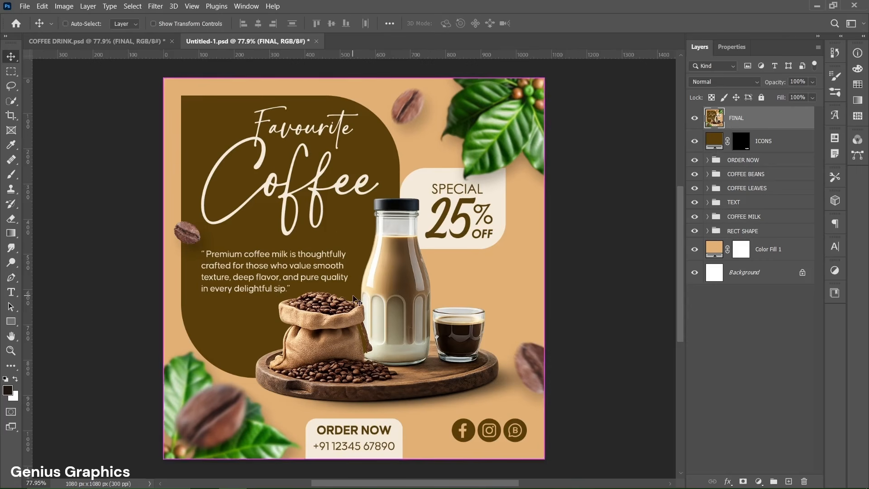
scroll(354, 301, up, 1)
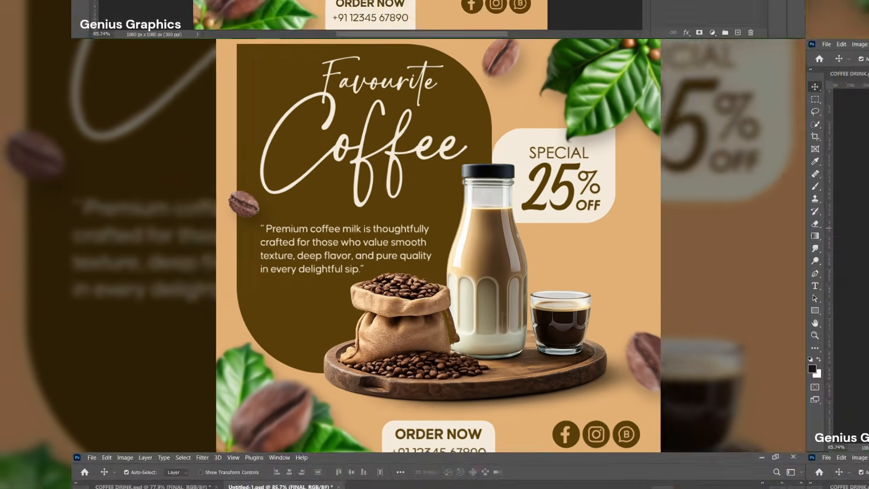